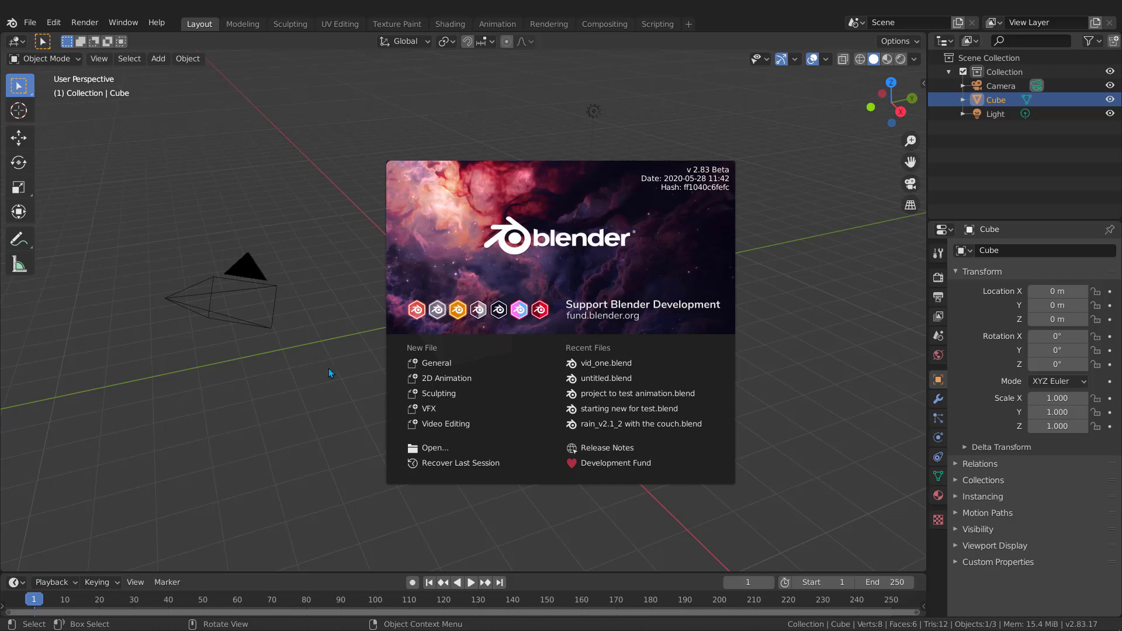
Examine the robot's back, front and side view blueprints and the Ref close-up images in the blueprints folder
left_click(320, 384)
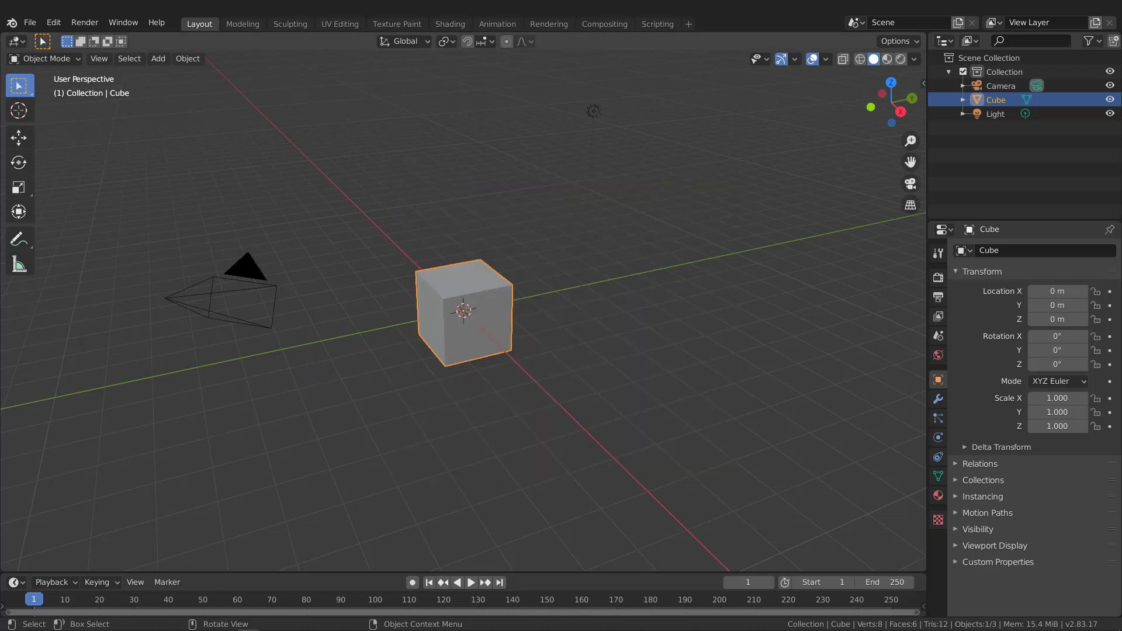
key("alt+Tab")
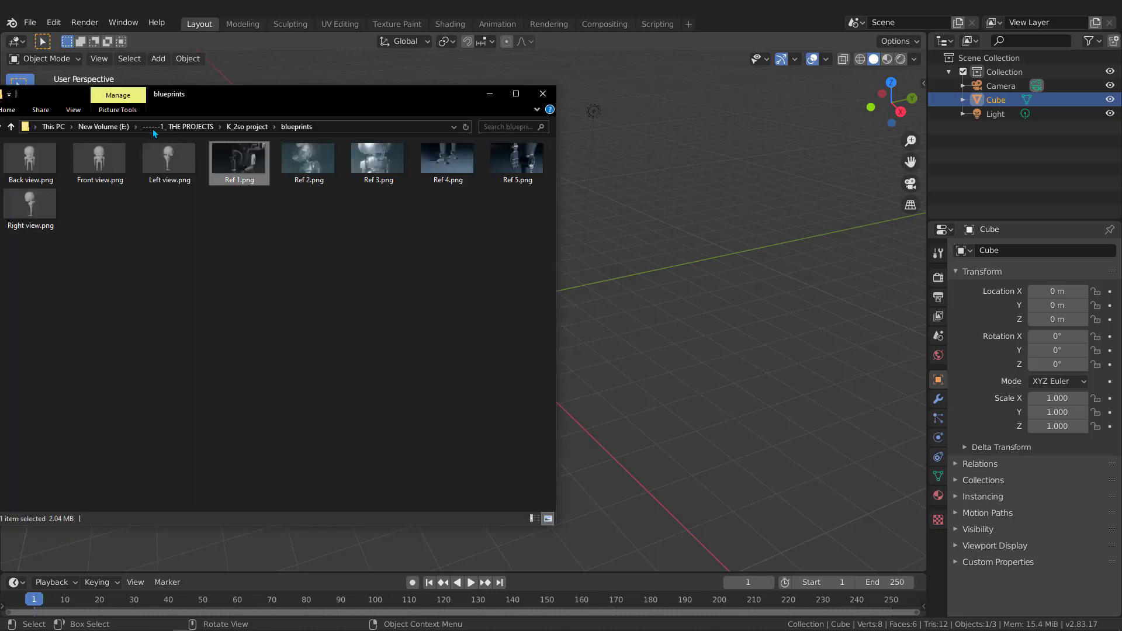
left_click(43, 157)
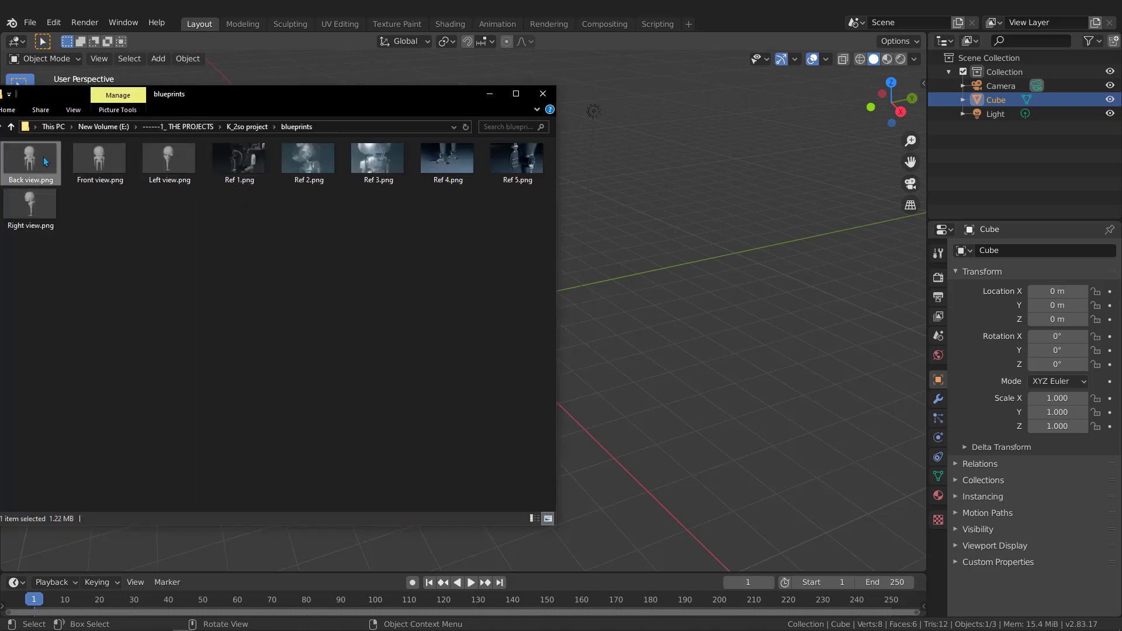
double_click(43, 156)
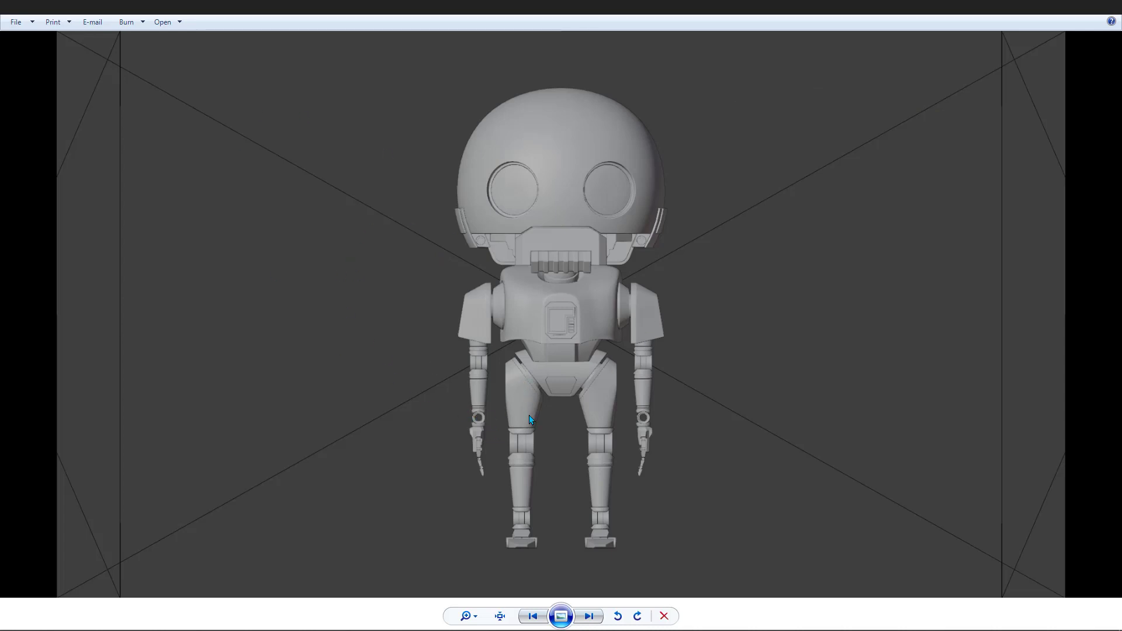
left_click(532, 617)
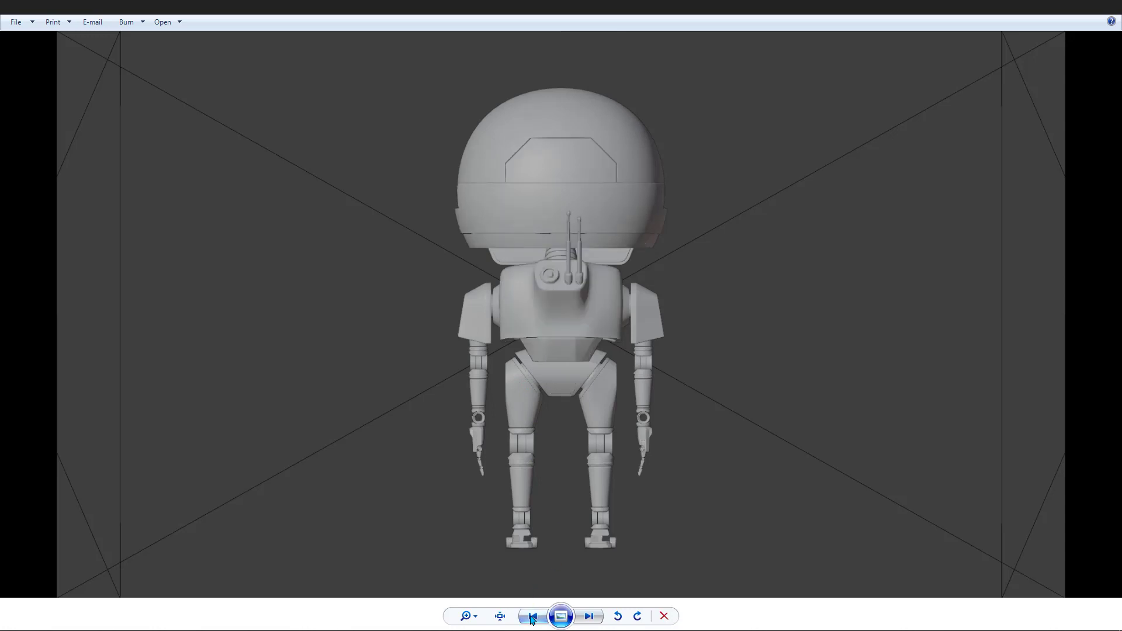
left_click(588, 617)
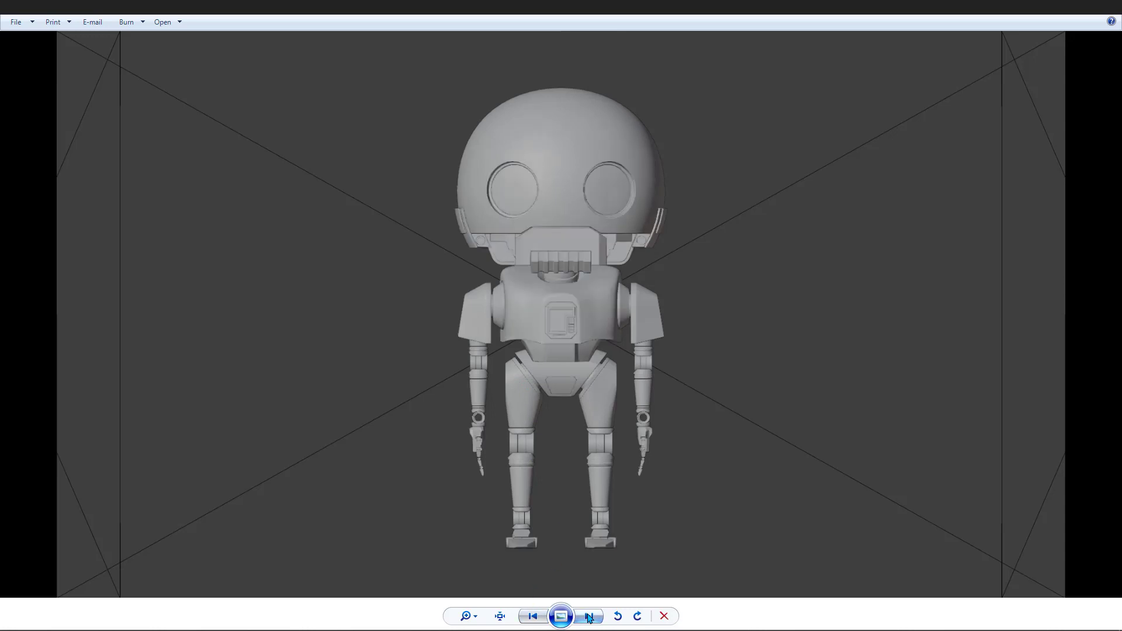
left_click(588, 617)
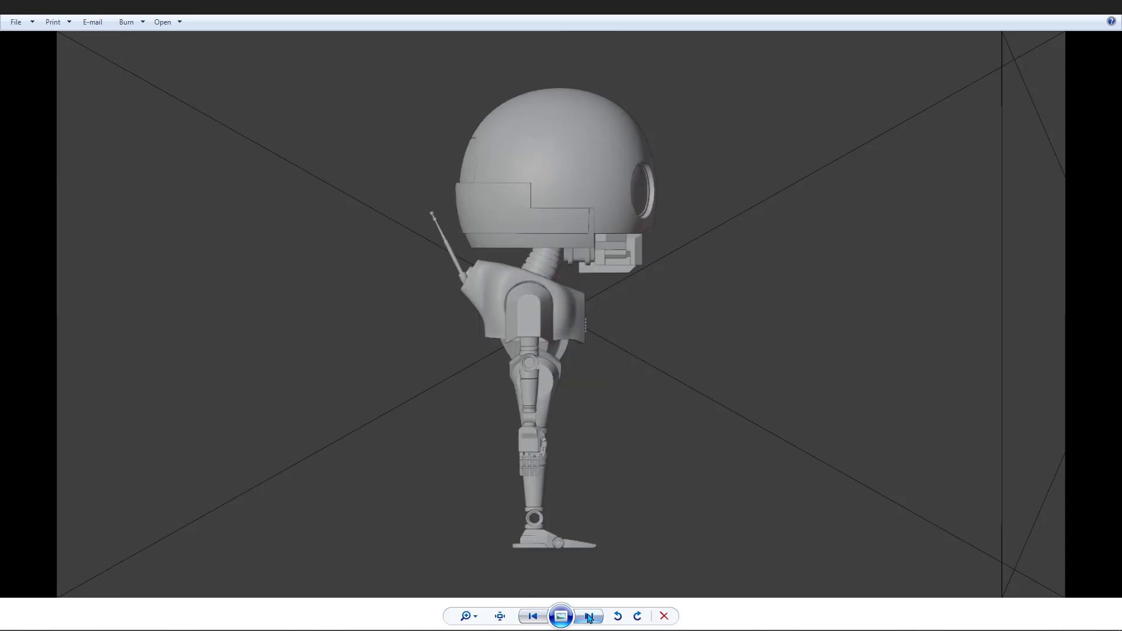
left_click(588, 617)
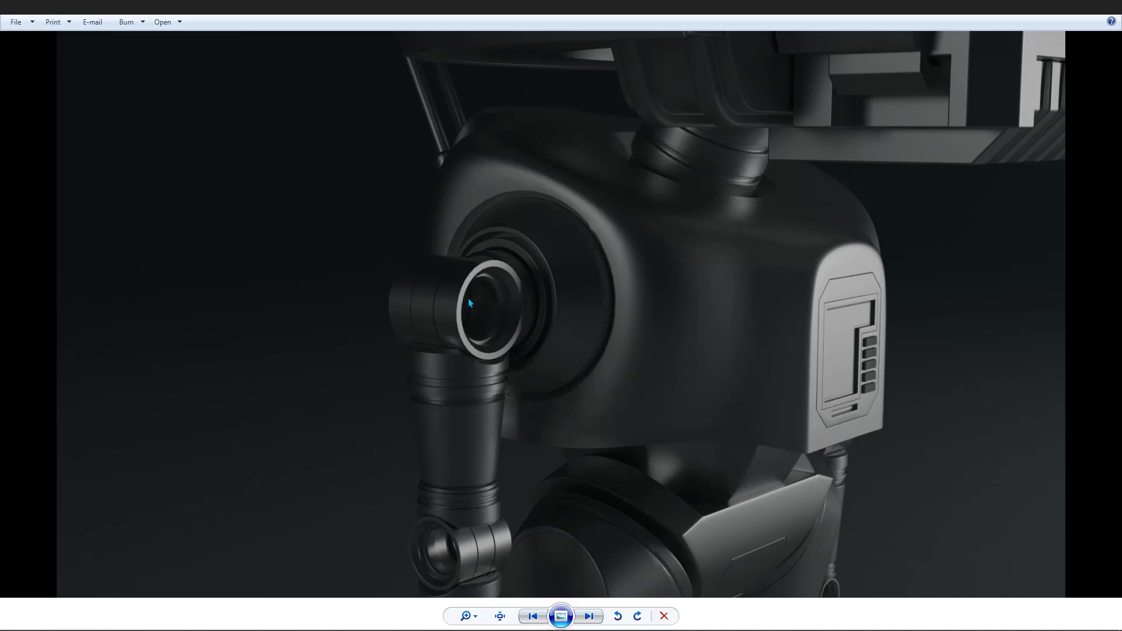
left_click(588, 617)
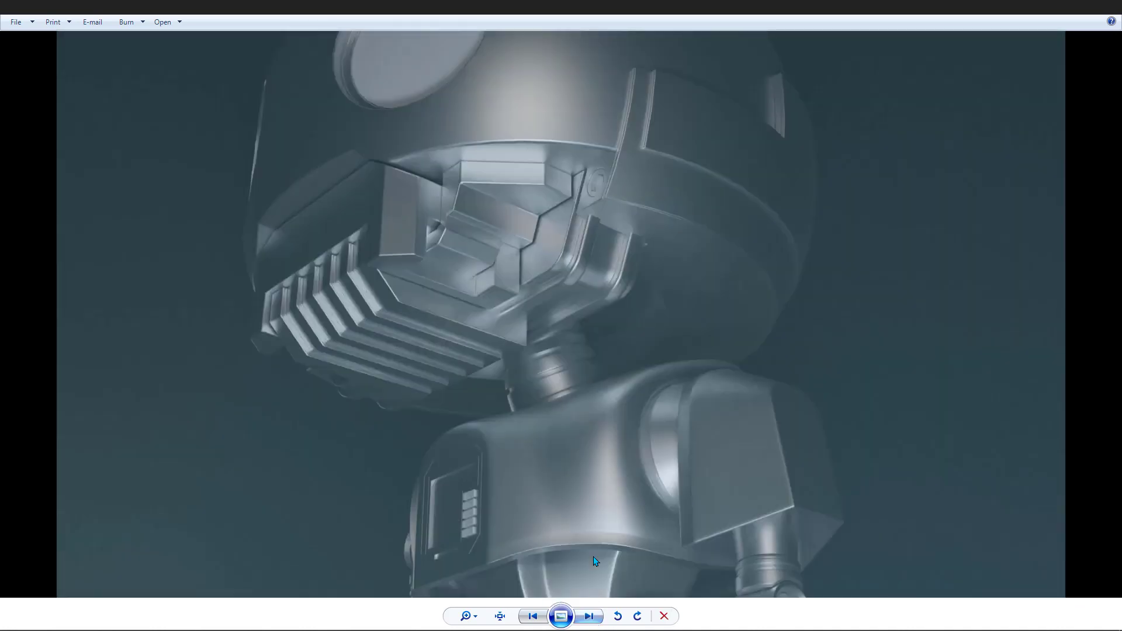
left_click(588, 617)
left_click(588, 617)
left_click(588, 617)
left_click(588, 617)
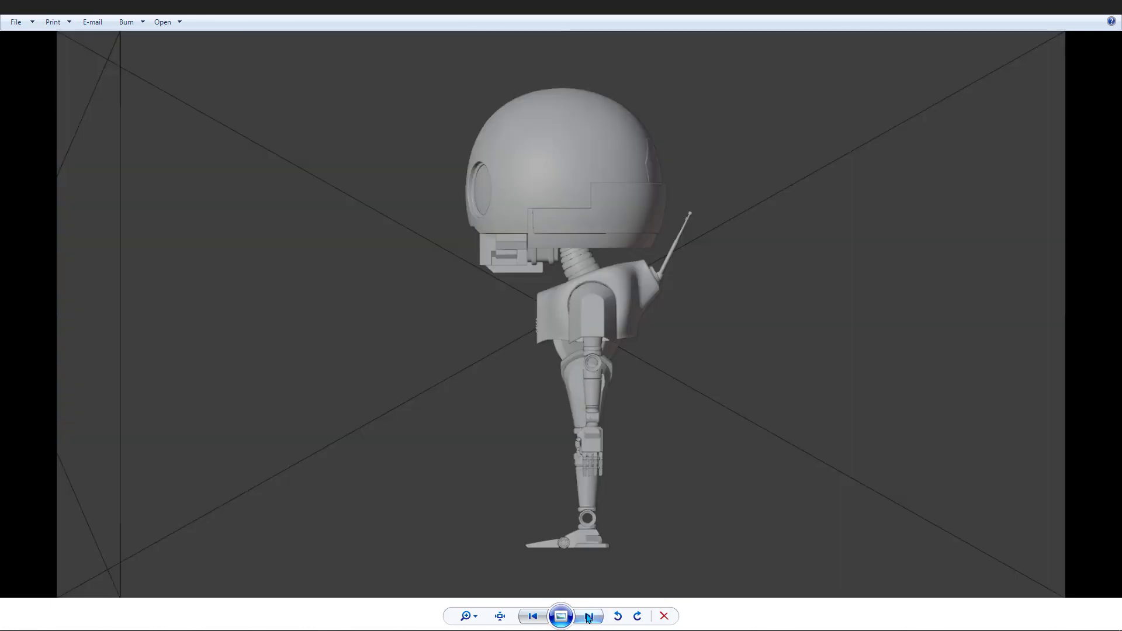
left_click(589, 617)
left_click(588, 616)
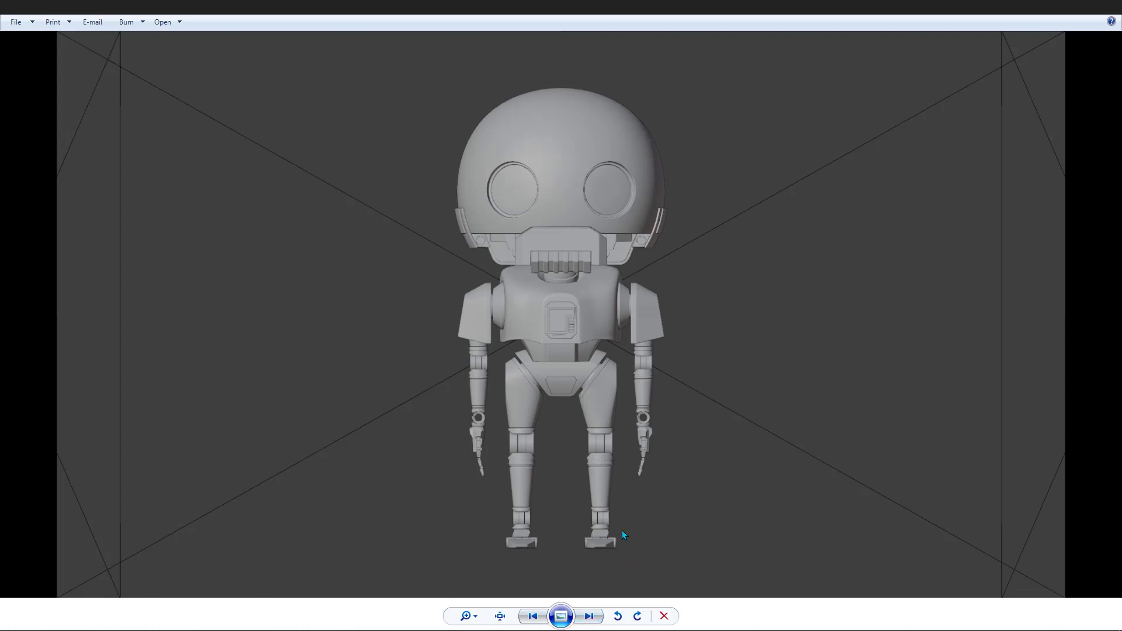
key("alt+F4")
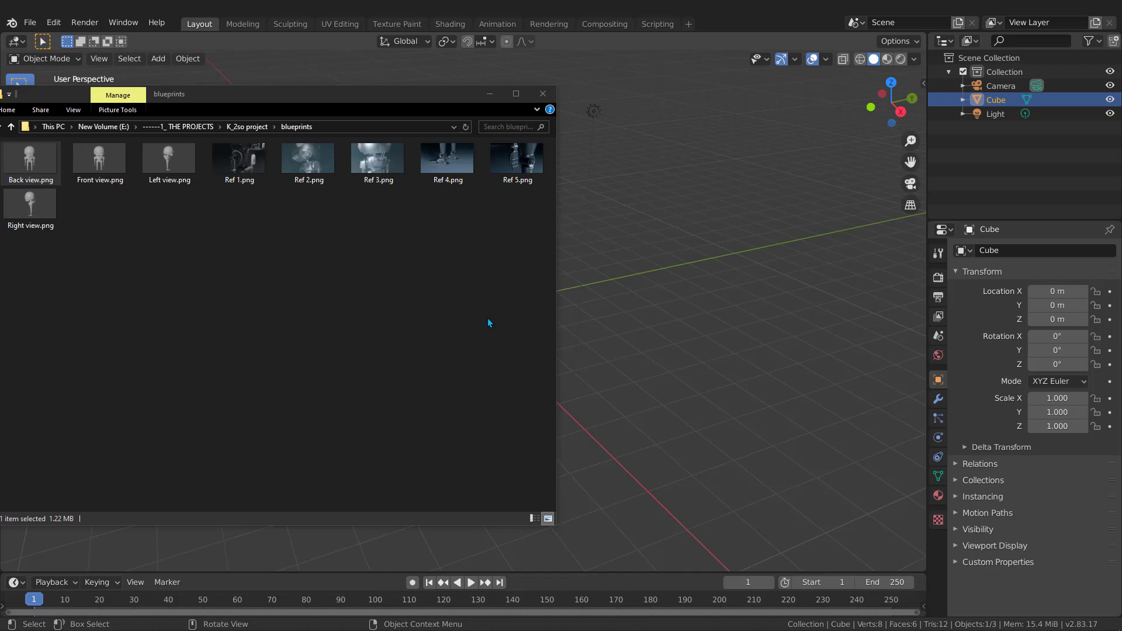
Set the scene's length unit to Centimeters
left_click(627, 280)
middle_click_drag(626, 281, 451, 292)
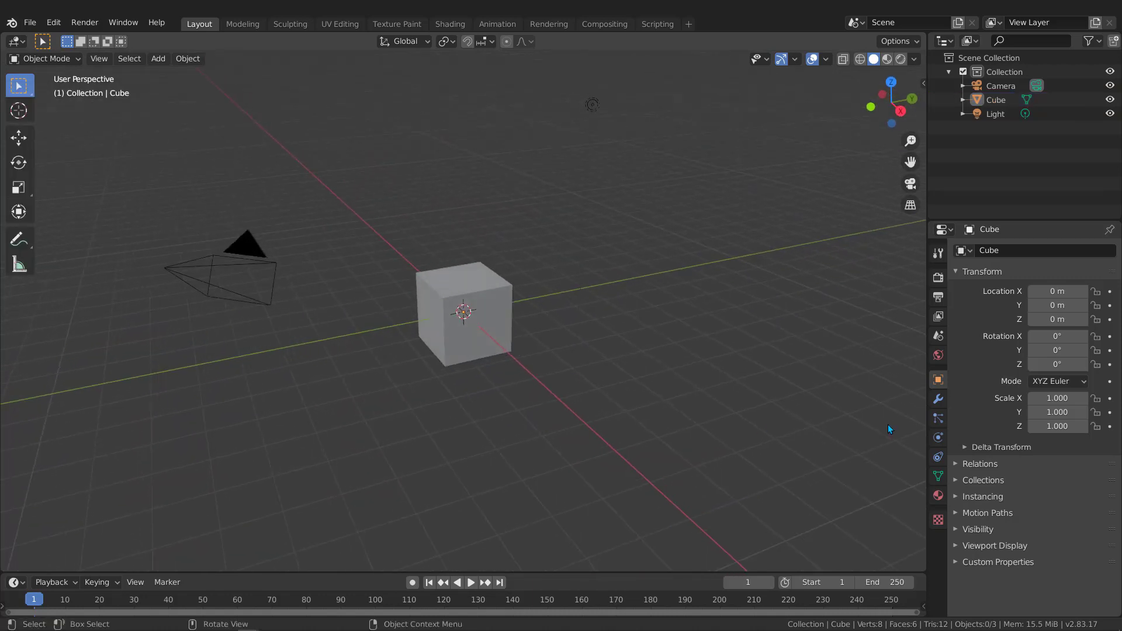
left_click(938, 335)
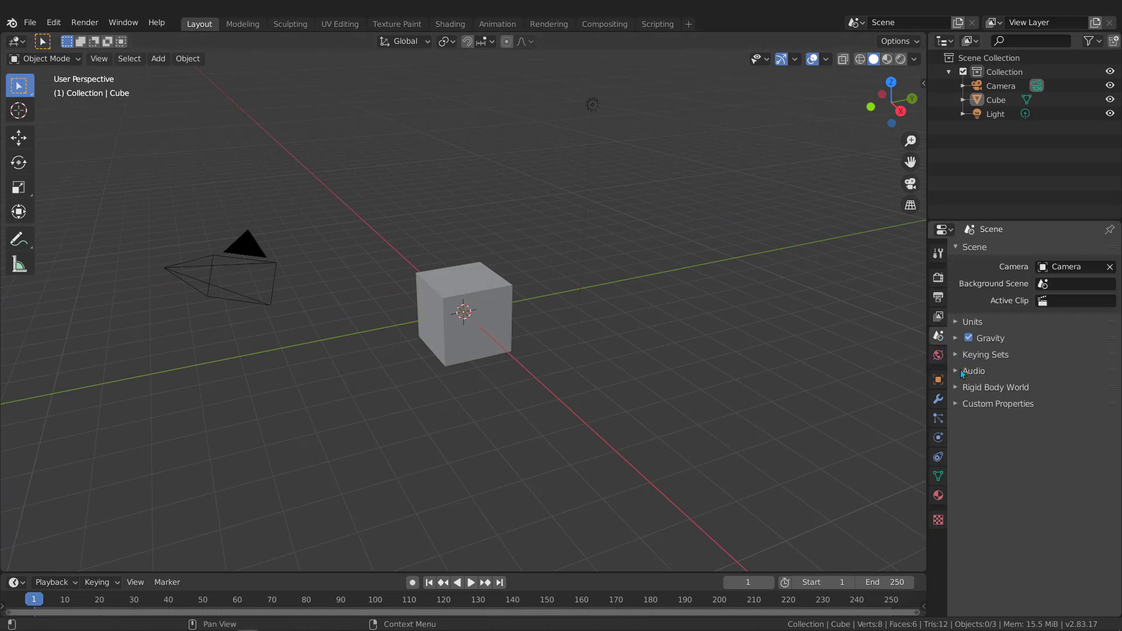
left_click(956, 322)
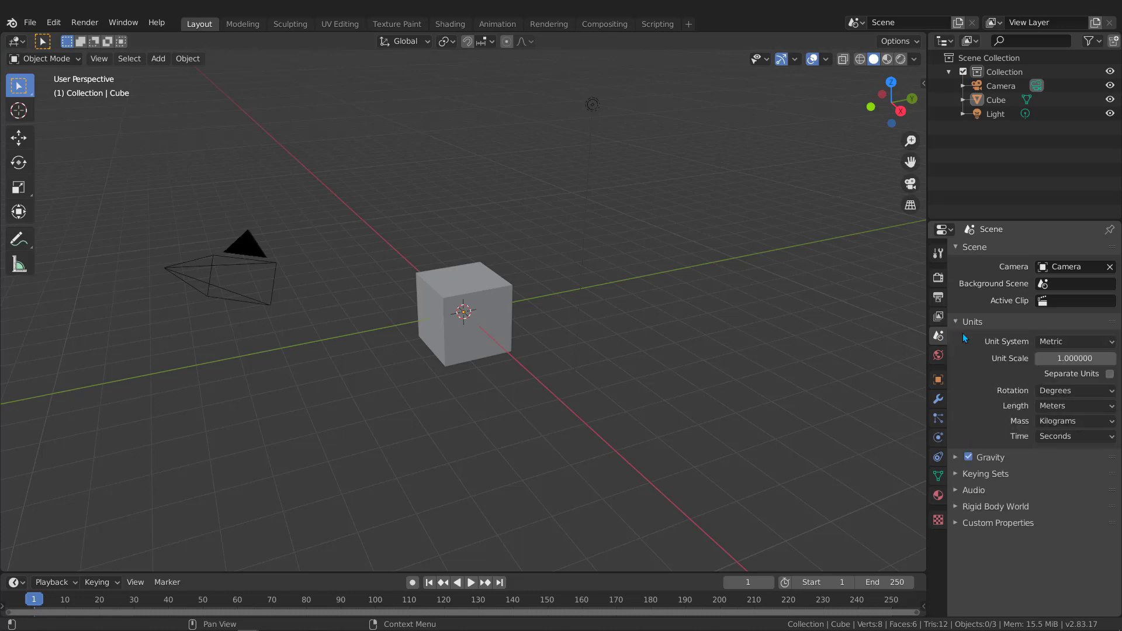
left_click(1071, 407)
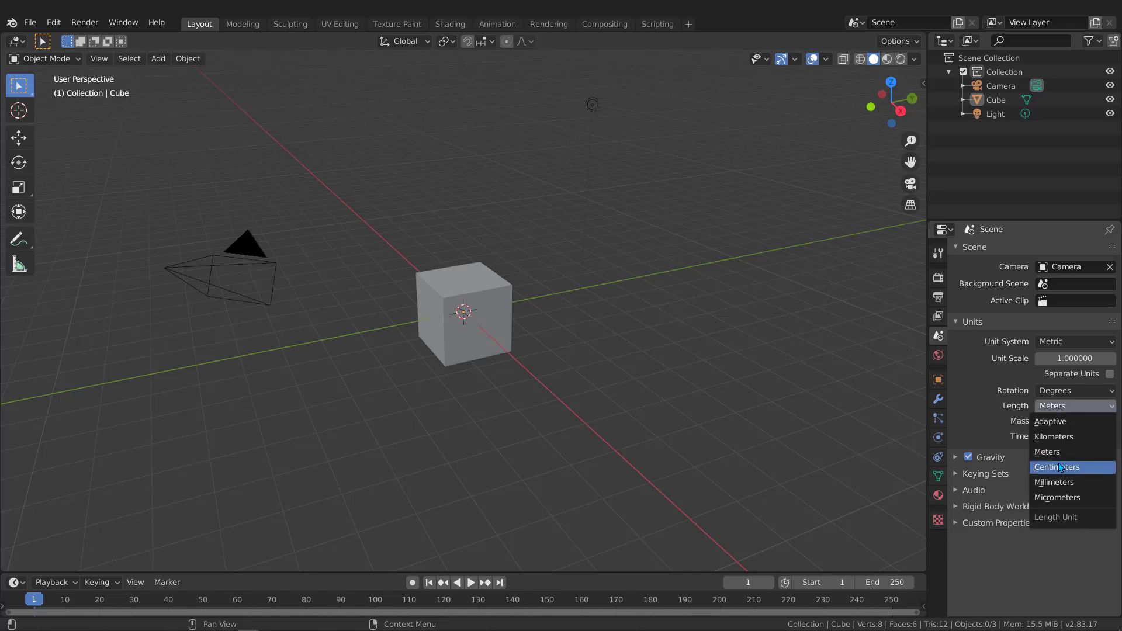
left_click(1058, 467)
Delete all default objects from the scene: the cube, camera and light
middle_click_drag(553, 278, 461, 296)
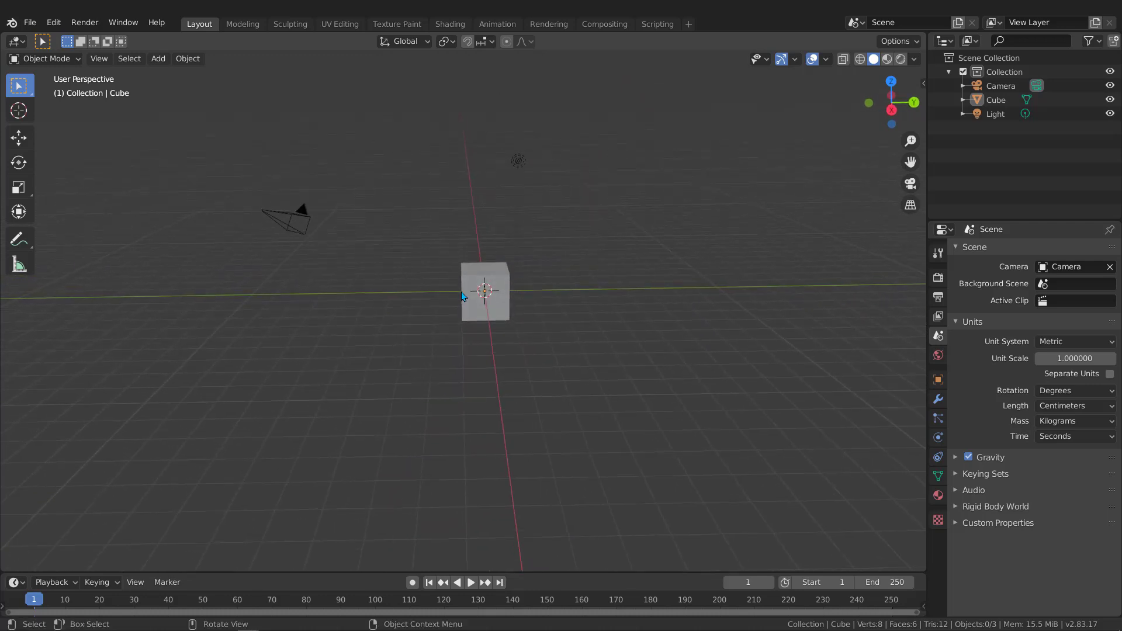
key("a")
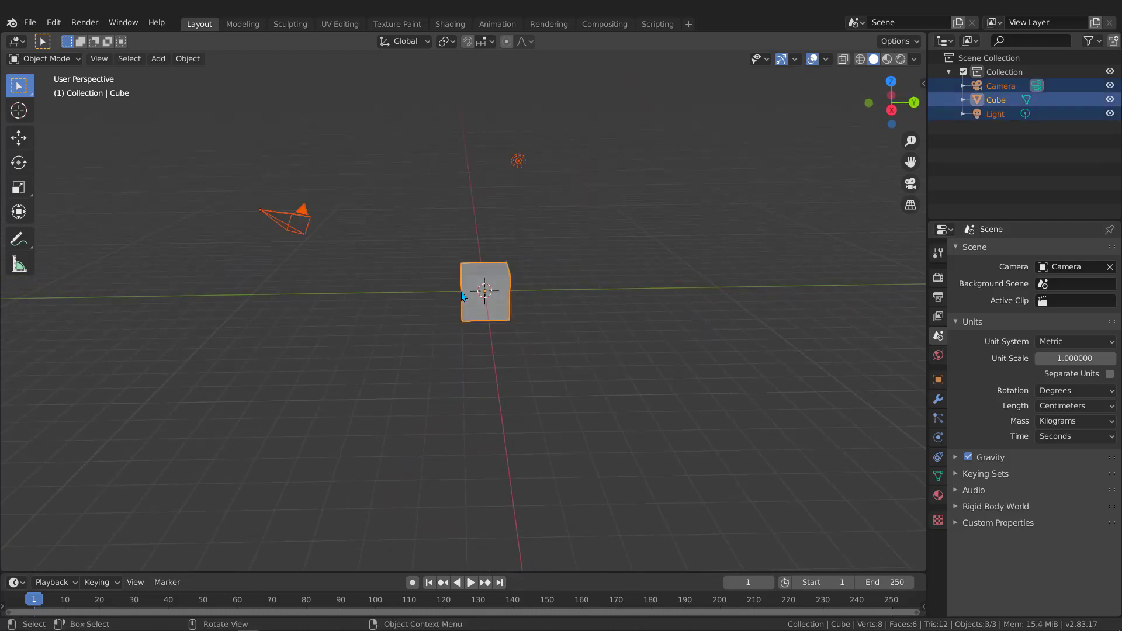
key("x")
left_click(461, 292)
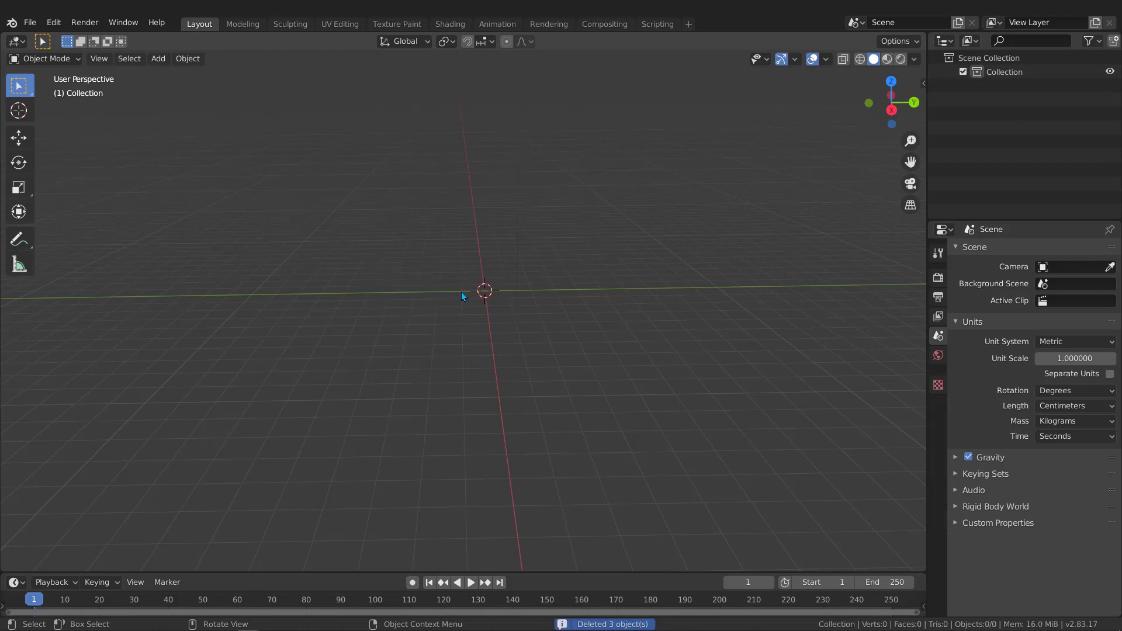
Try placing Front view.png from the blueprints folder as a reference in the perspective view, and delete that image
middle_click_drag(497, 296, 512, 315)
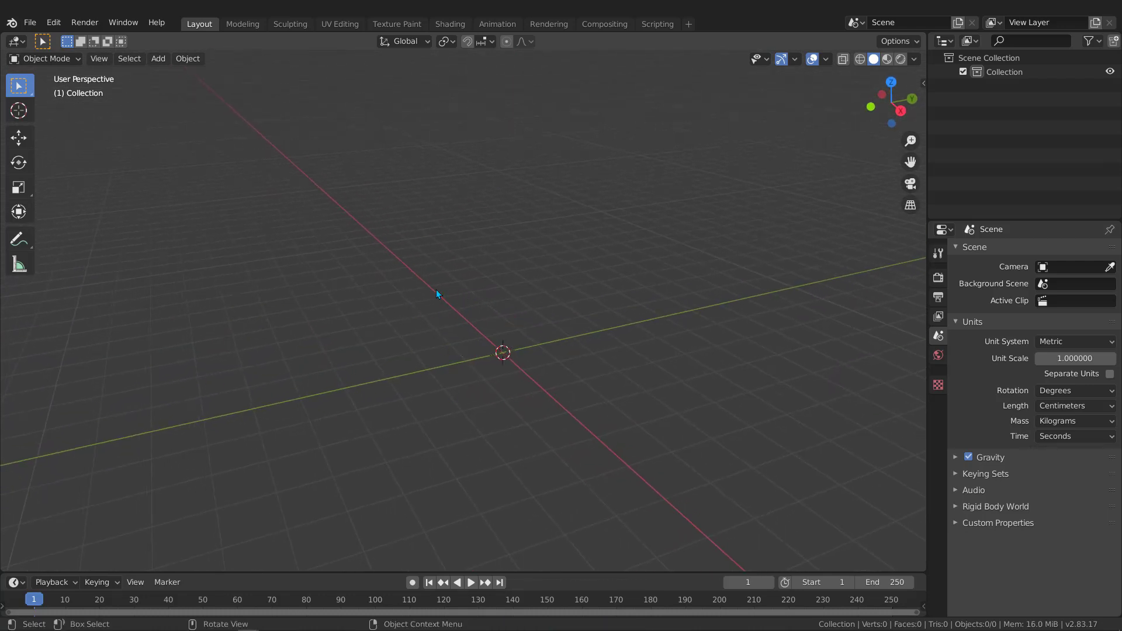
key("alt+Tab")
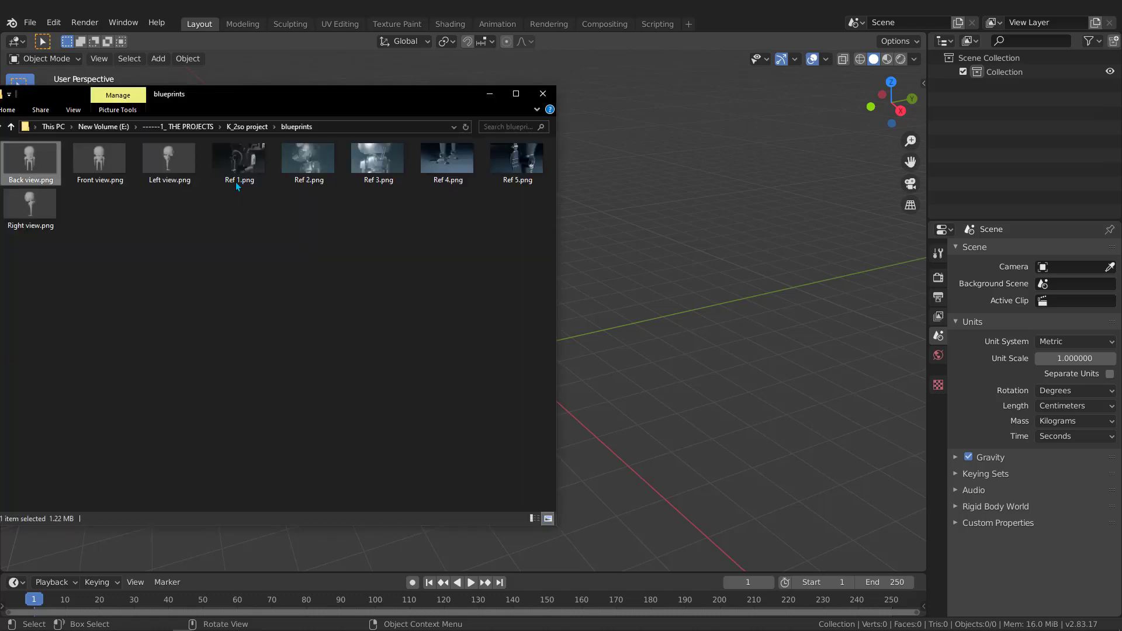
left_click_drag(100, 159, 605, 296)
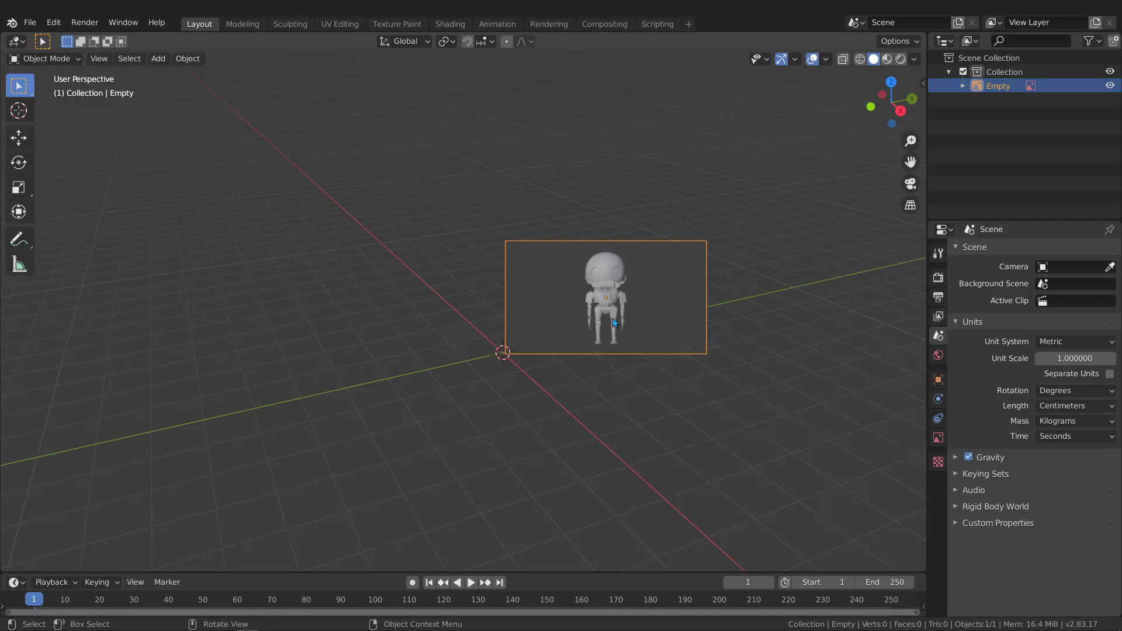
left_click(527, 319)
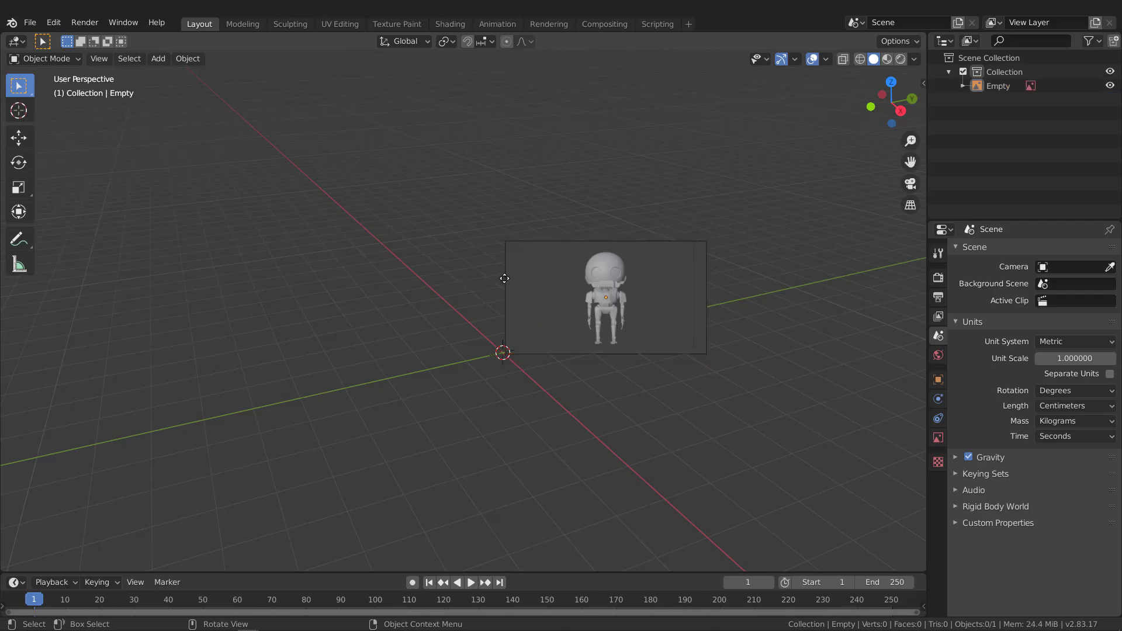
left_click(533, 265)
key("Delete")
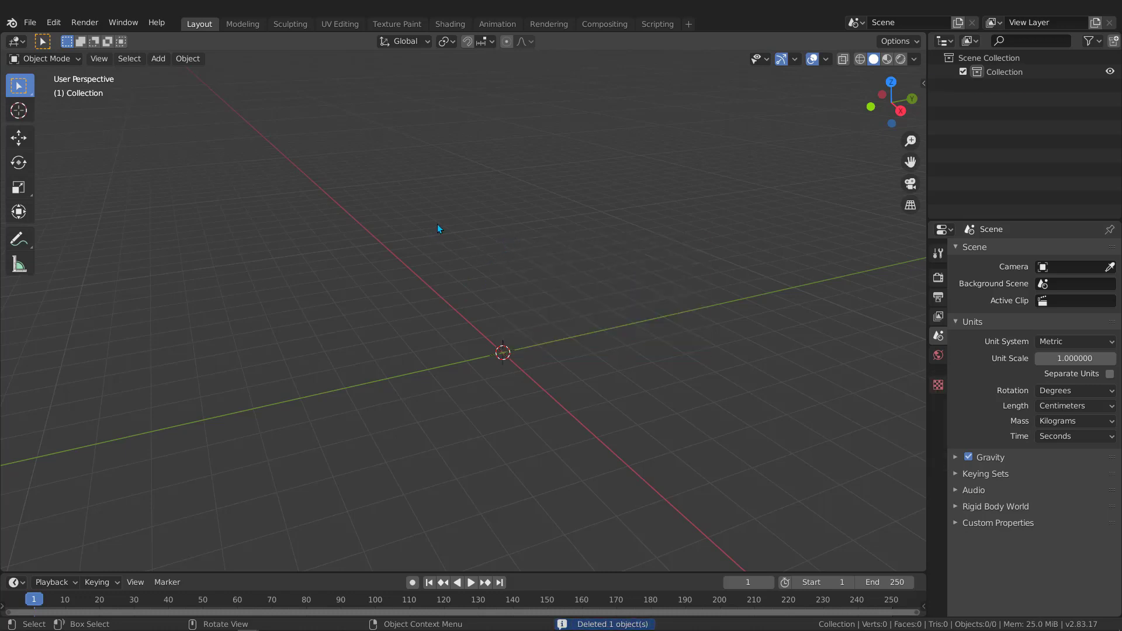
Add Front view.png from the blueprints folder as a reference image in the front orthographic view
left_click(99, 59)
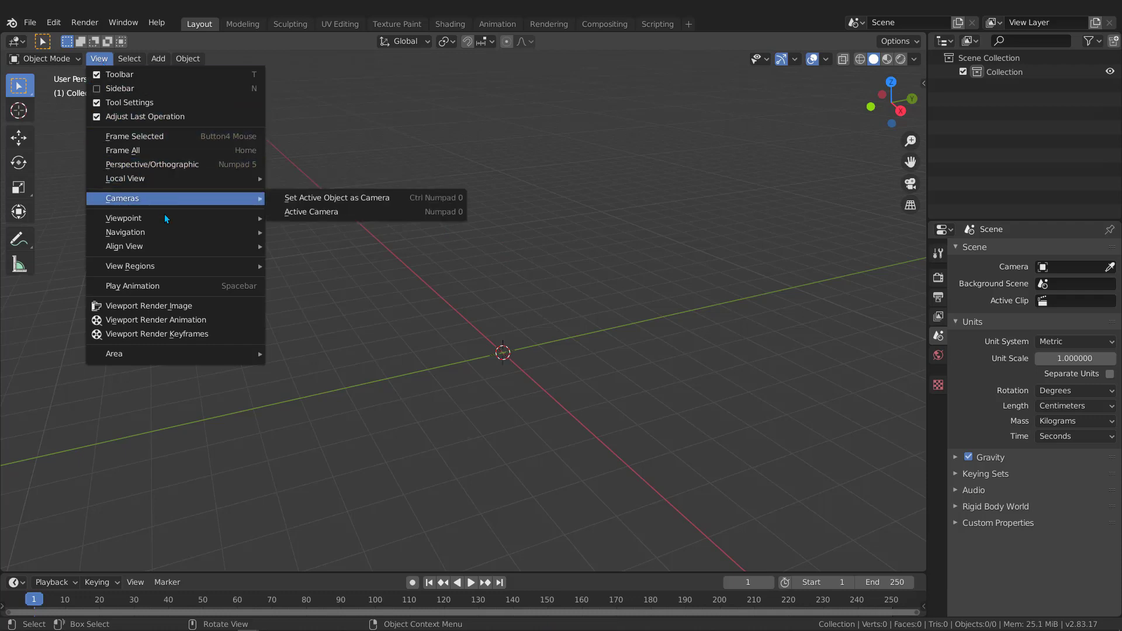
mouse_move(166, 217)
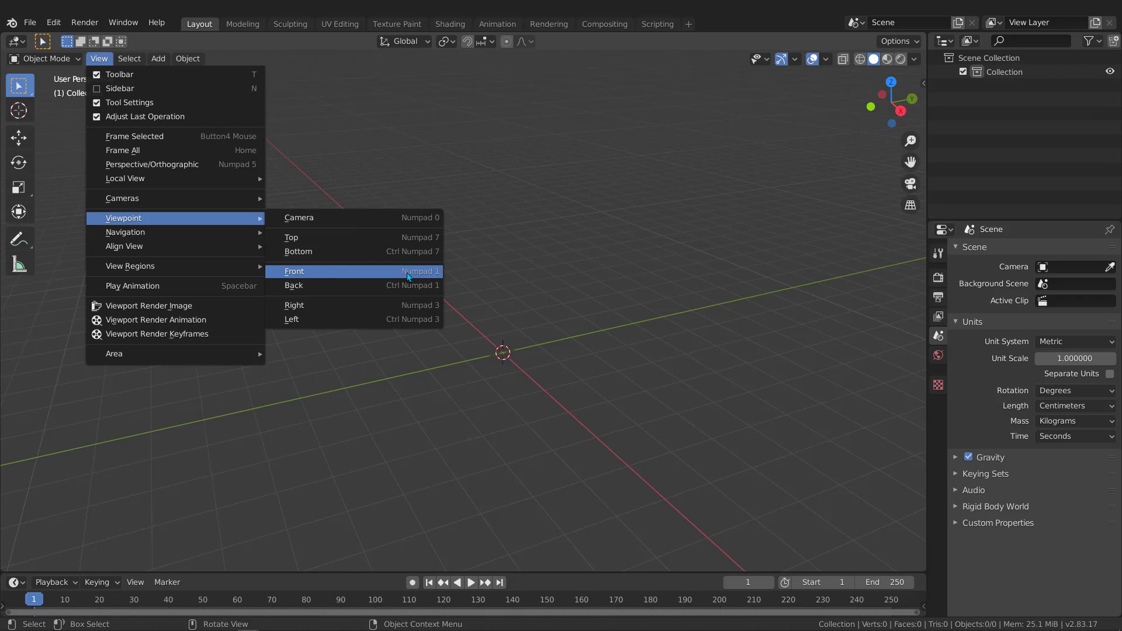
left_click(568, 327)
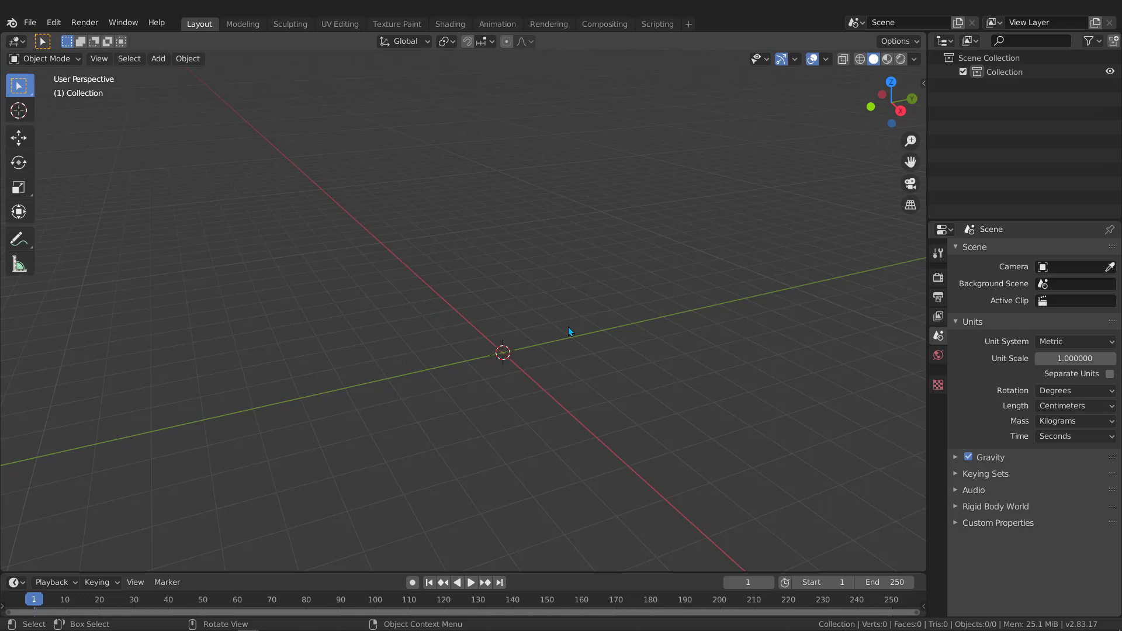
key("KP_1")
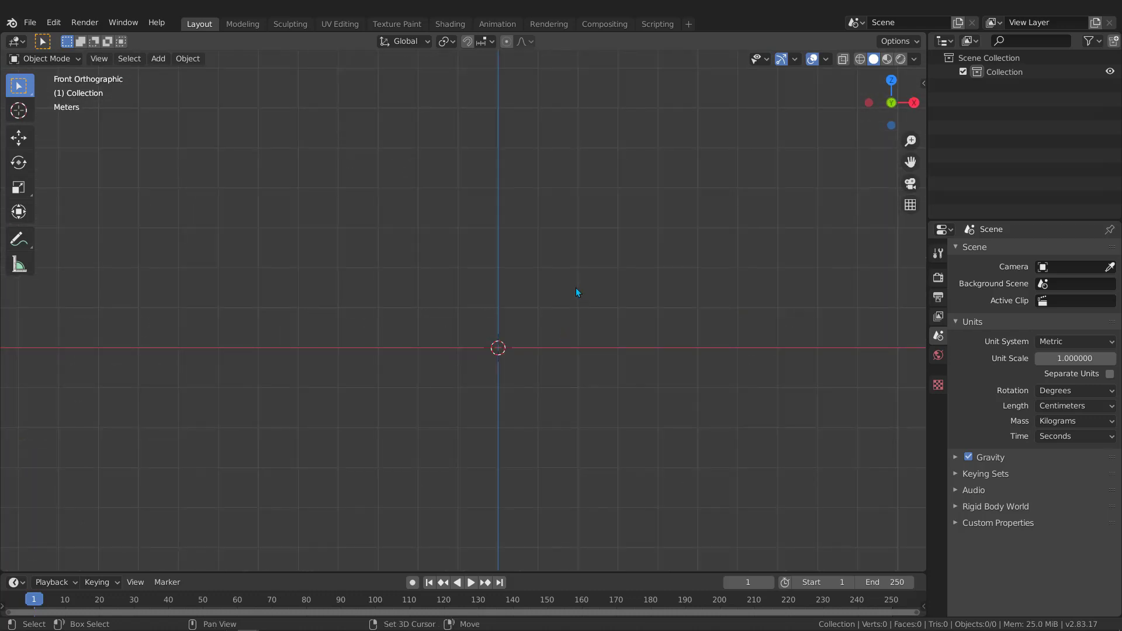
middle_click_drag(576, 288, 535, 296, "shift")
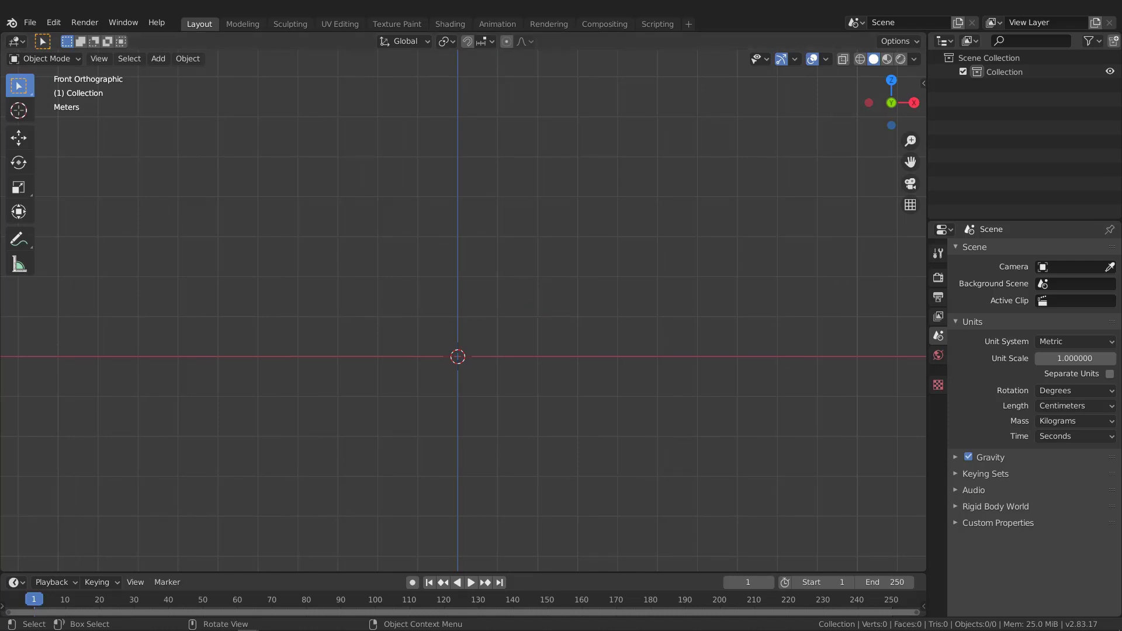
key("alt+Tab")
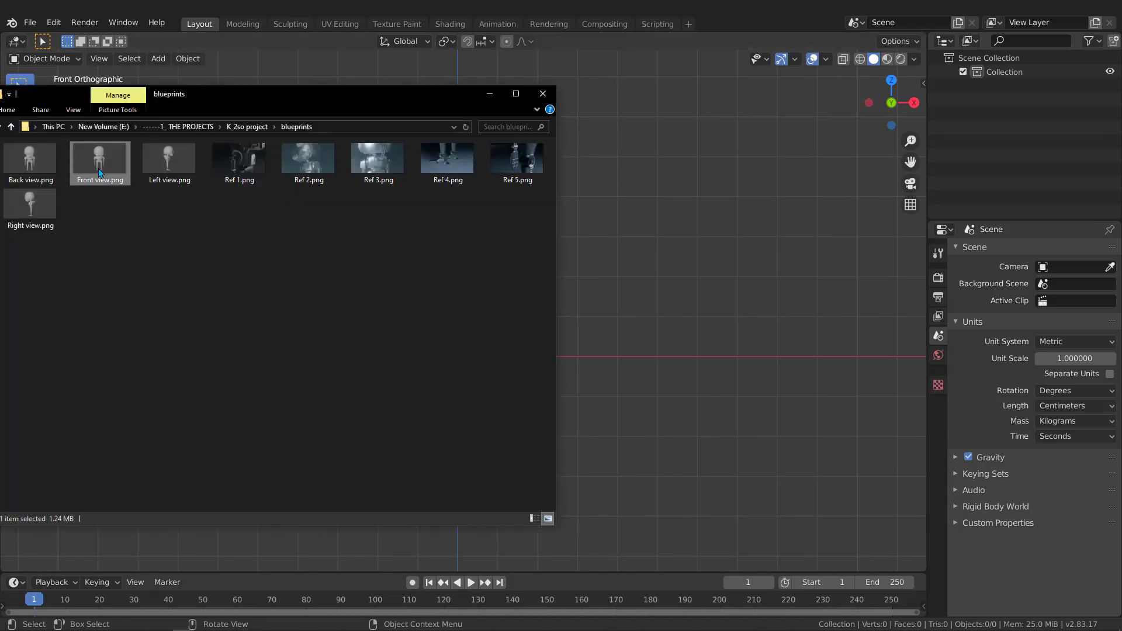
left_click_drag(97, 163, 623, 286)
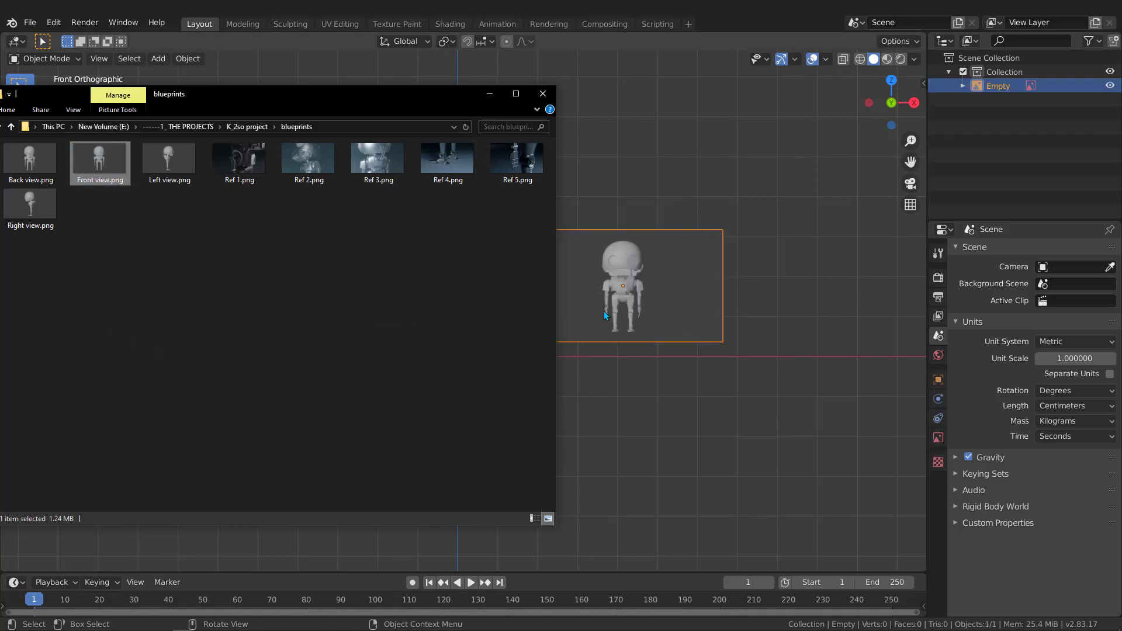
left_click(616, 205)
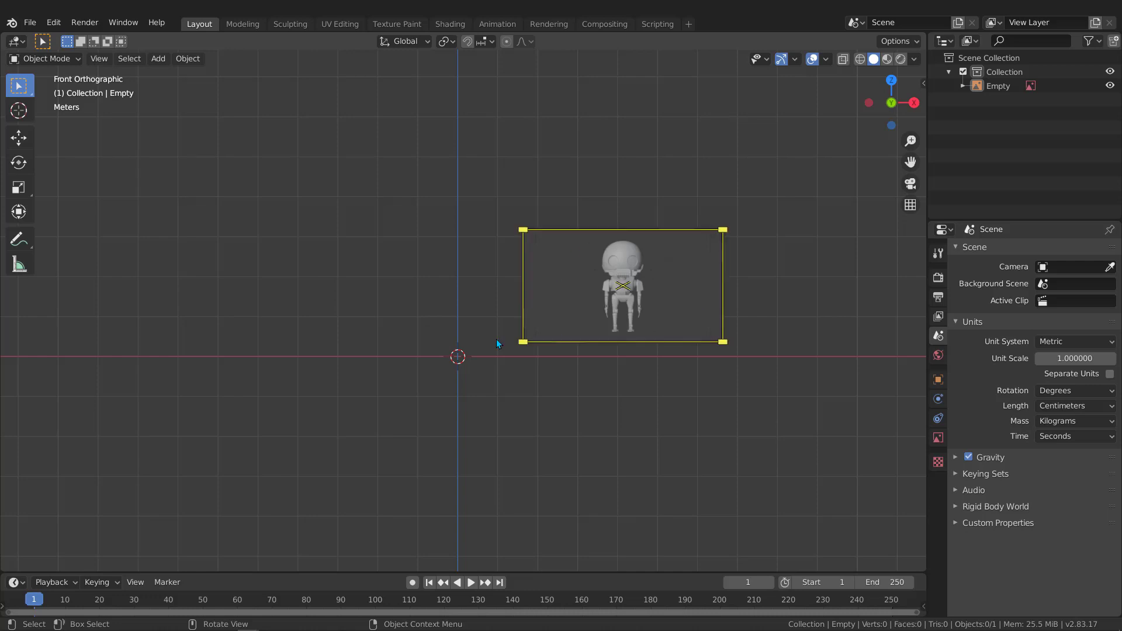
Try clearing the front reference image's location to centre it on the world origin, and undo the move
left_click(527, 330)
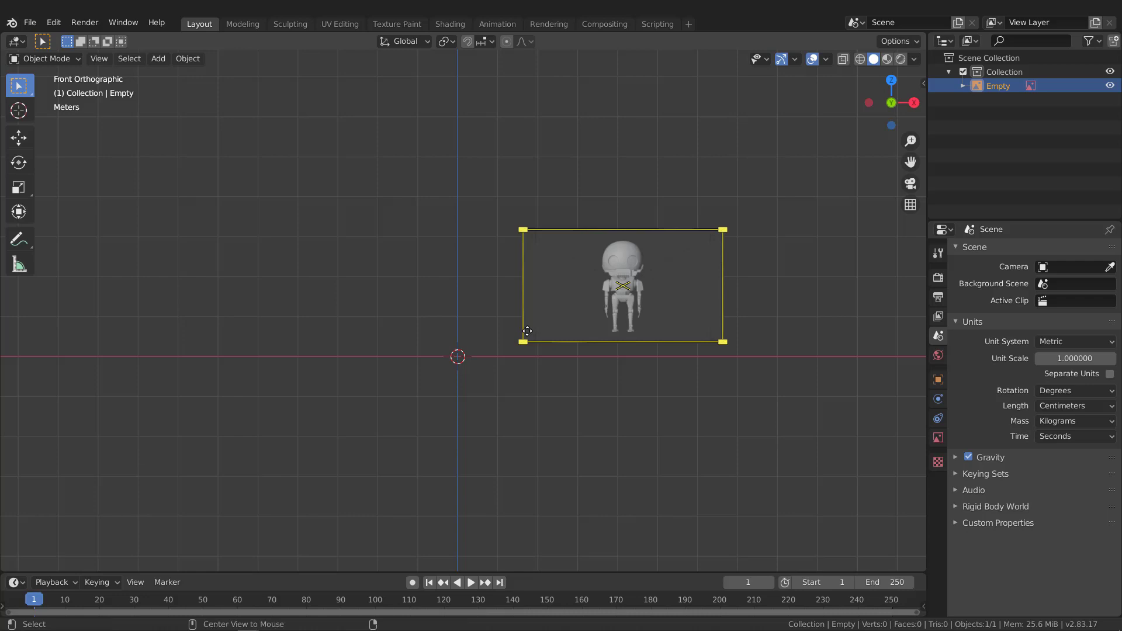
key("alt+g")
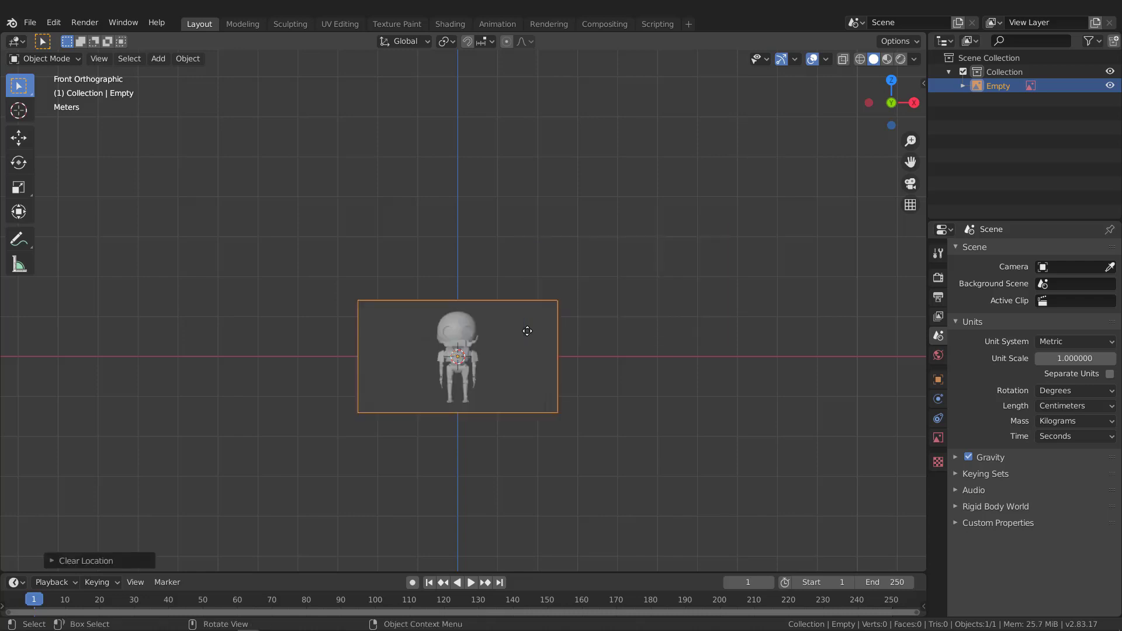
key("ctrl+z")
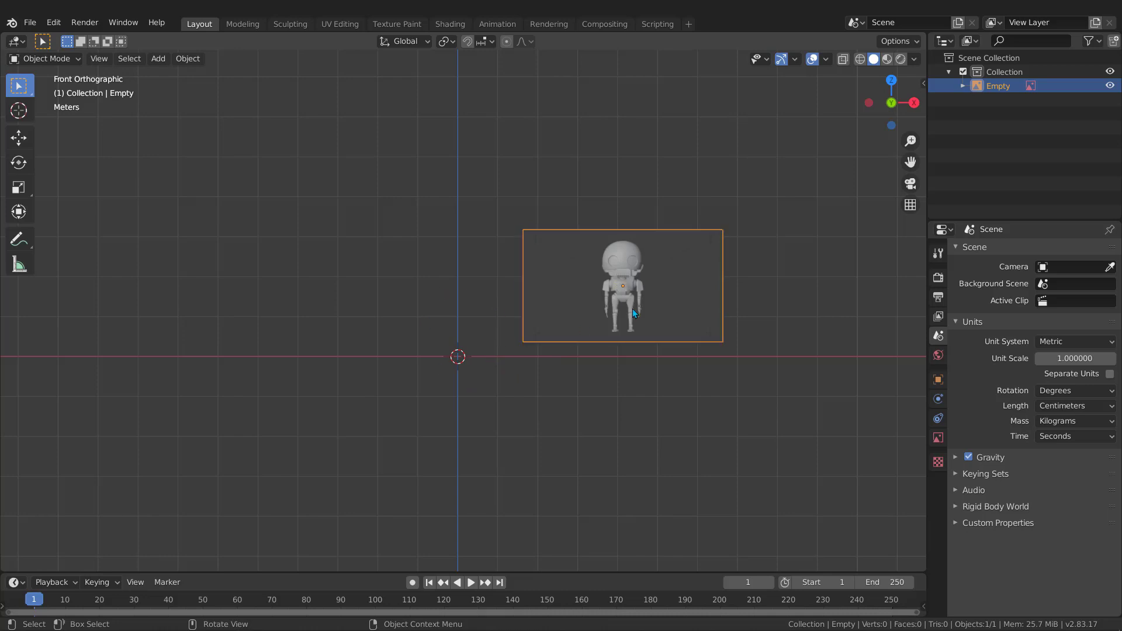
Try setting the front reference image's X, Y and Z location to 0 cm, and undo the change
left_click(922, 83)
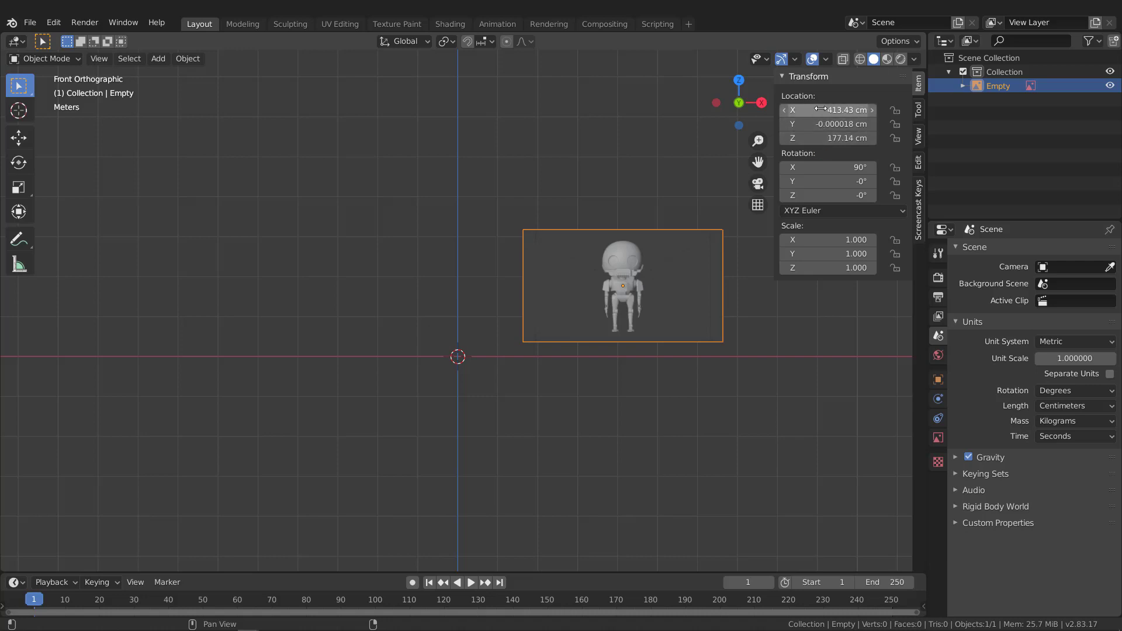
left_click_drag(820, 110, 821, 138)
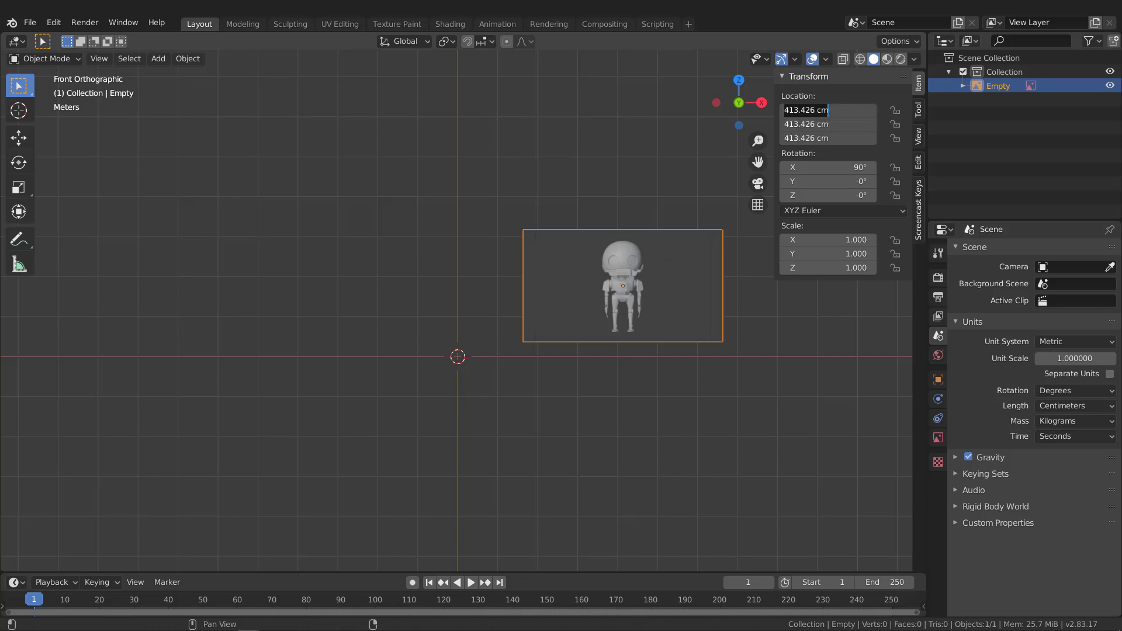
type("0")
key("Return")
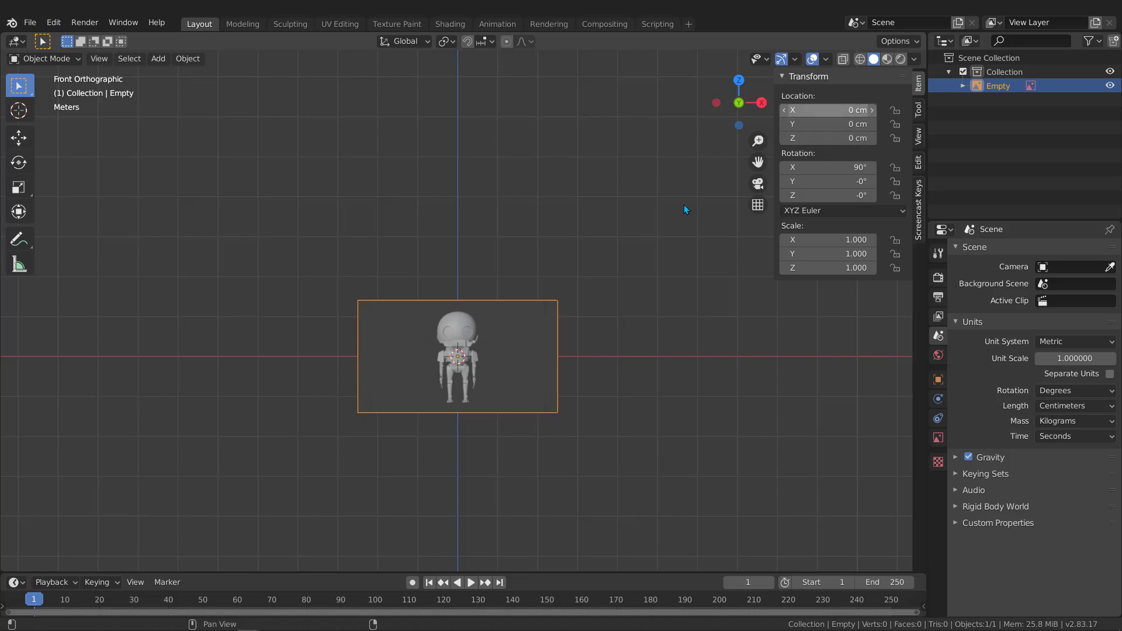
key("ctrl+z")
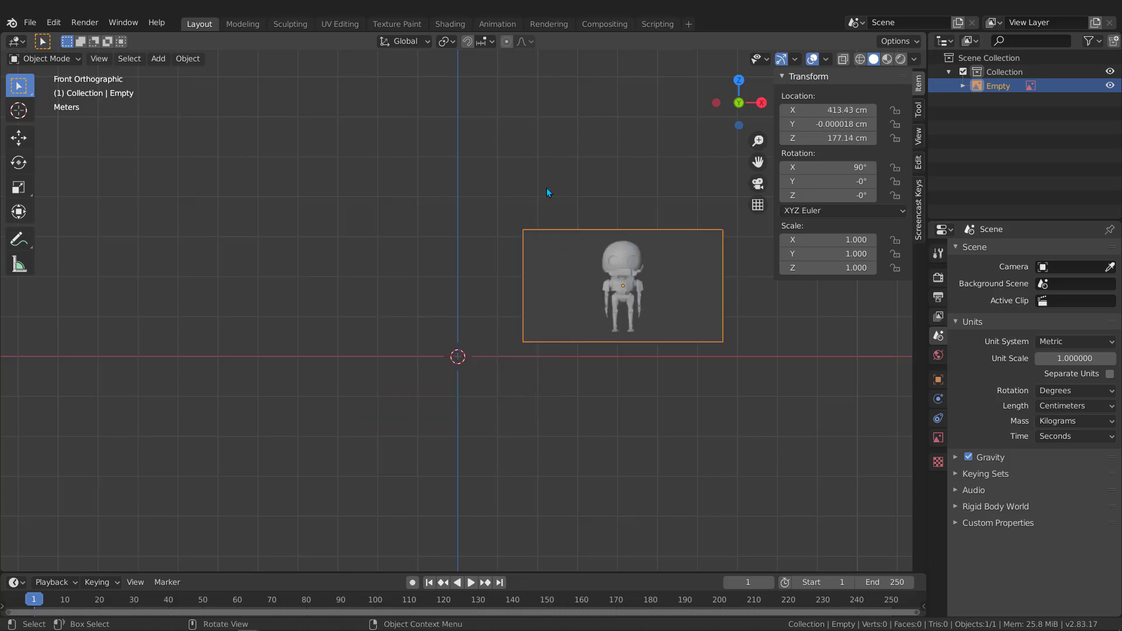
Clear the front reference image's location so it is centred on the world origin
left_click(546, 188)
left_click(537, 252)
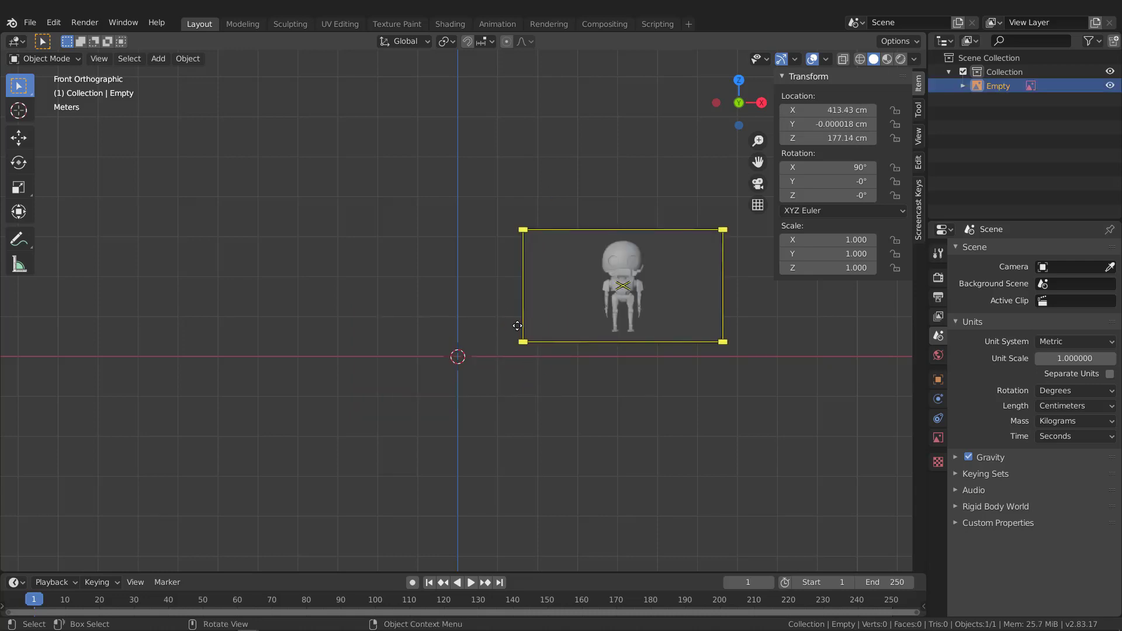
key("alt+g")
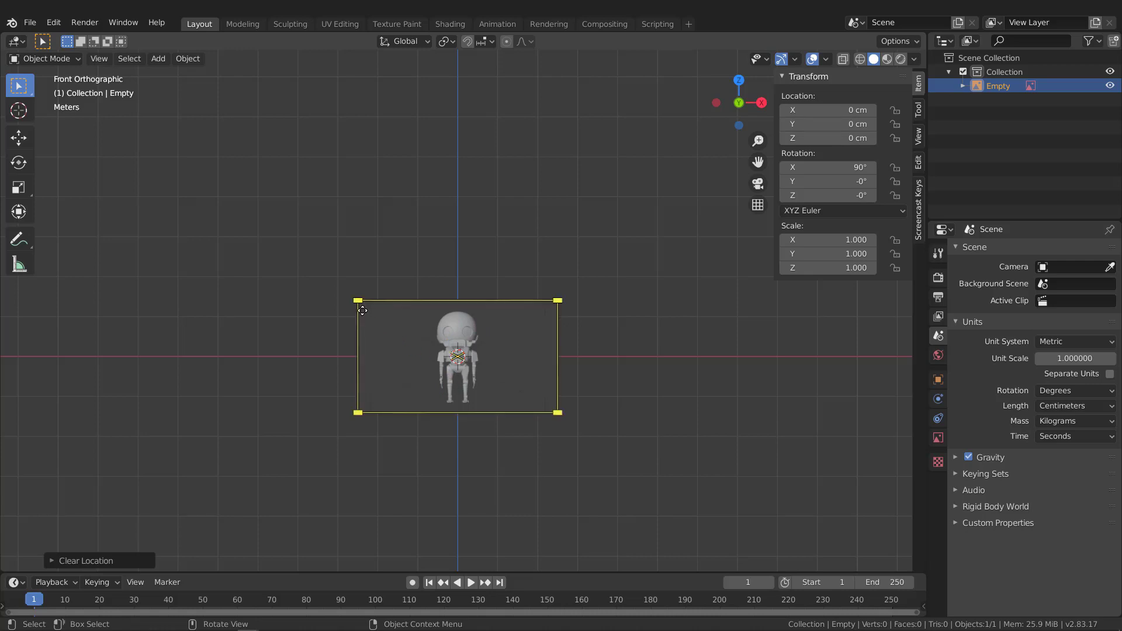
left_click(362, 310)
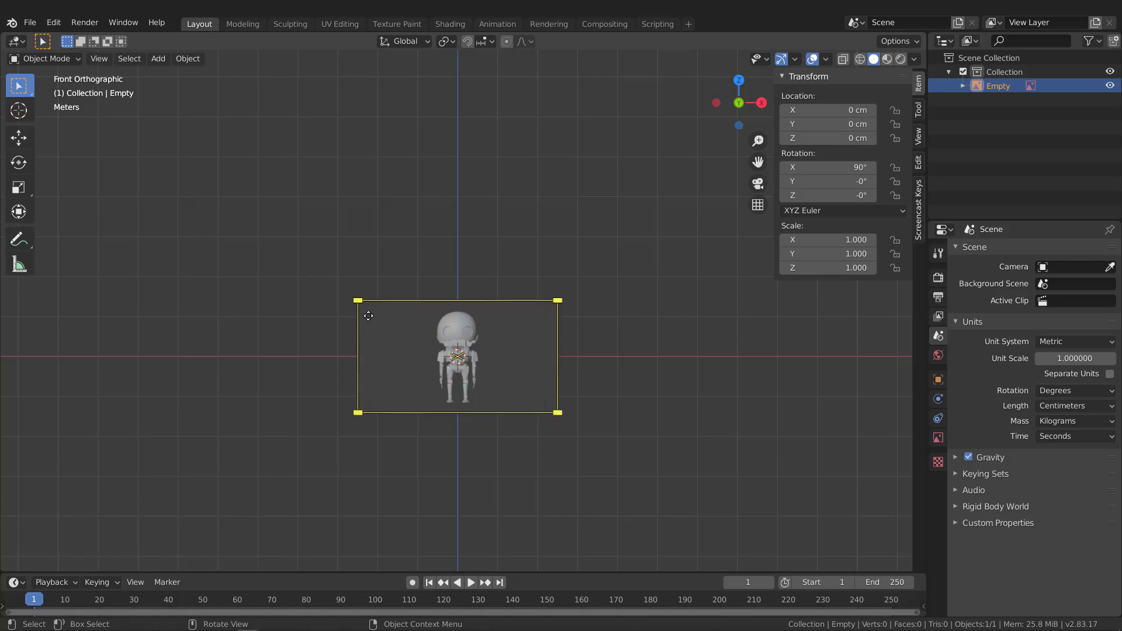
Set the front reference image's Side option to Front so it displays only from its front side
left_click(938, 438)
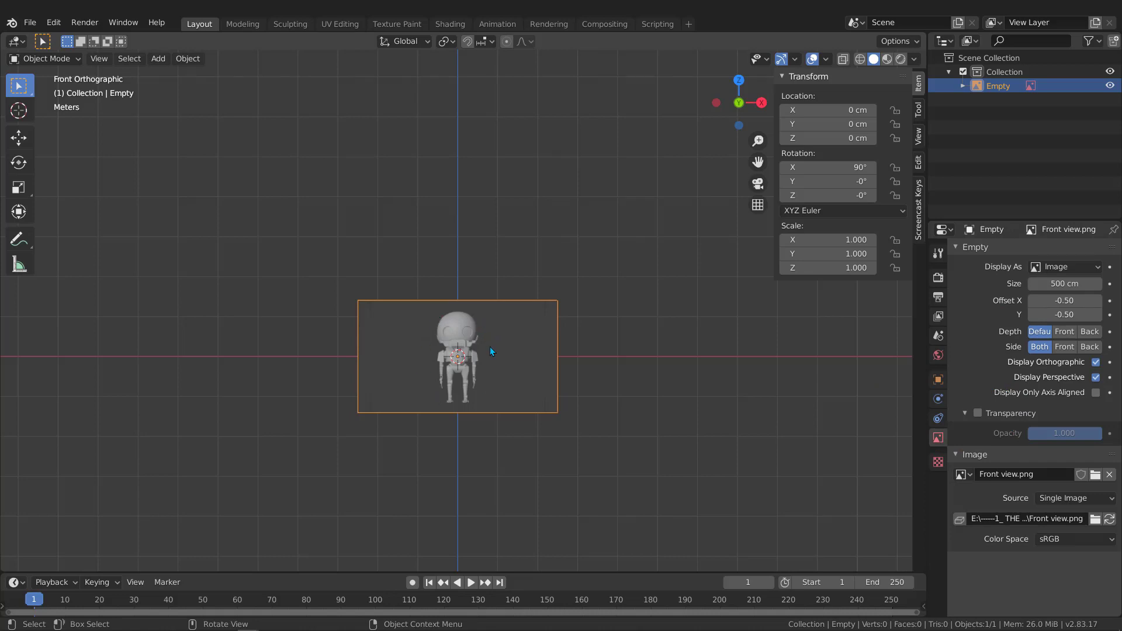
mouse_move(423, 345)
middle_mouse_down()
mouse_move(514, 374)
mouse_move(390, 339)
mouse_move(477, 339)
mouse_move(542, 320)
mouse_move(449, 340)
mouse_move(351, 317)
mouse_move(424, 348)
mouse_move(572, 339)
mouse_move(433, 343)
middle_mouse_up()
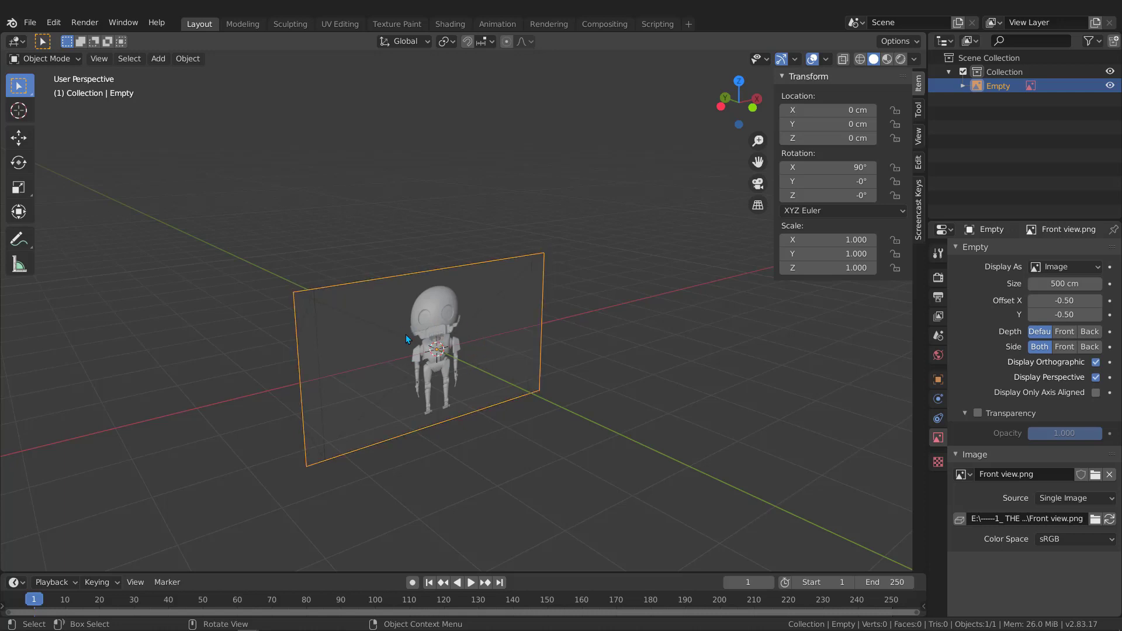
middle_click_drag(405, 334, 440, 314)
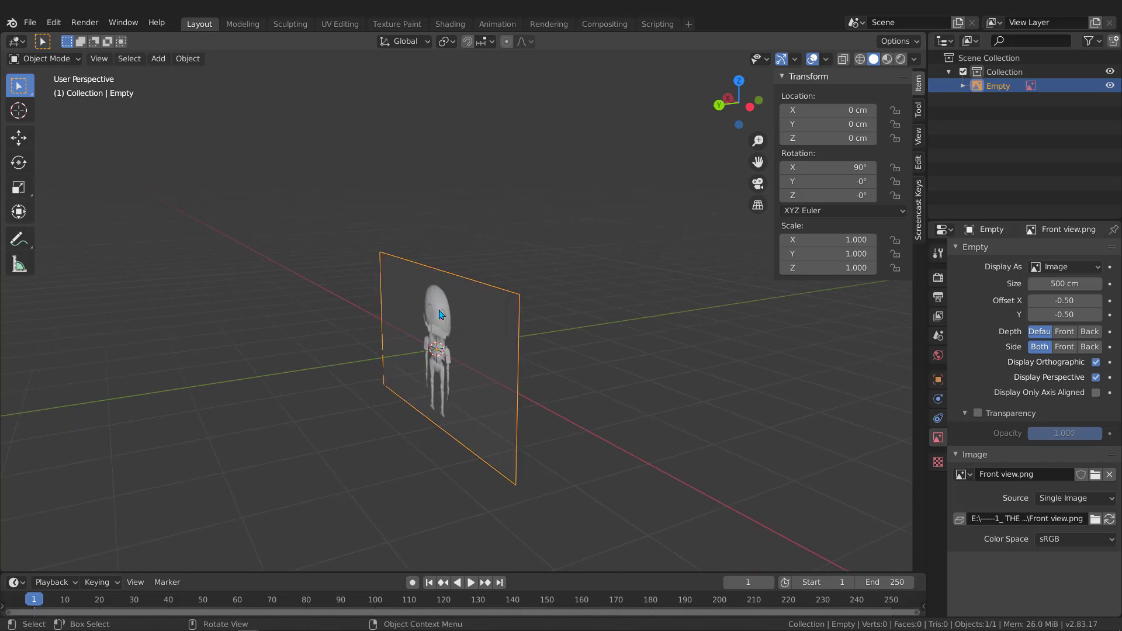
middle_click_drag(535, 328, 416, 342)
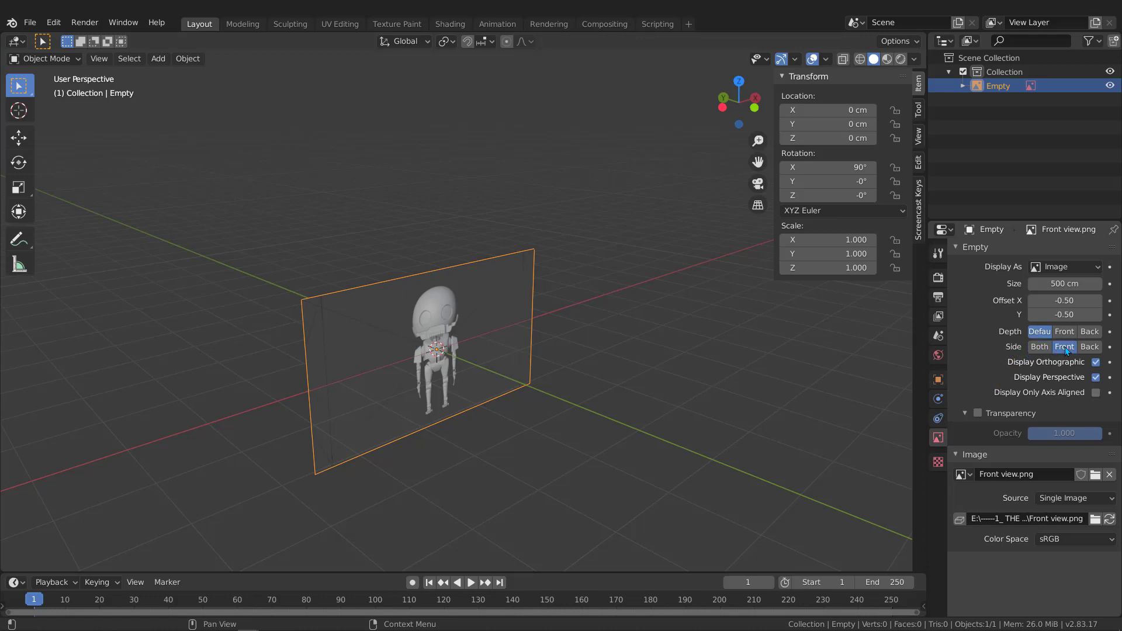
middle_click_drag(405, 331, 561, 331)
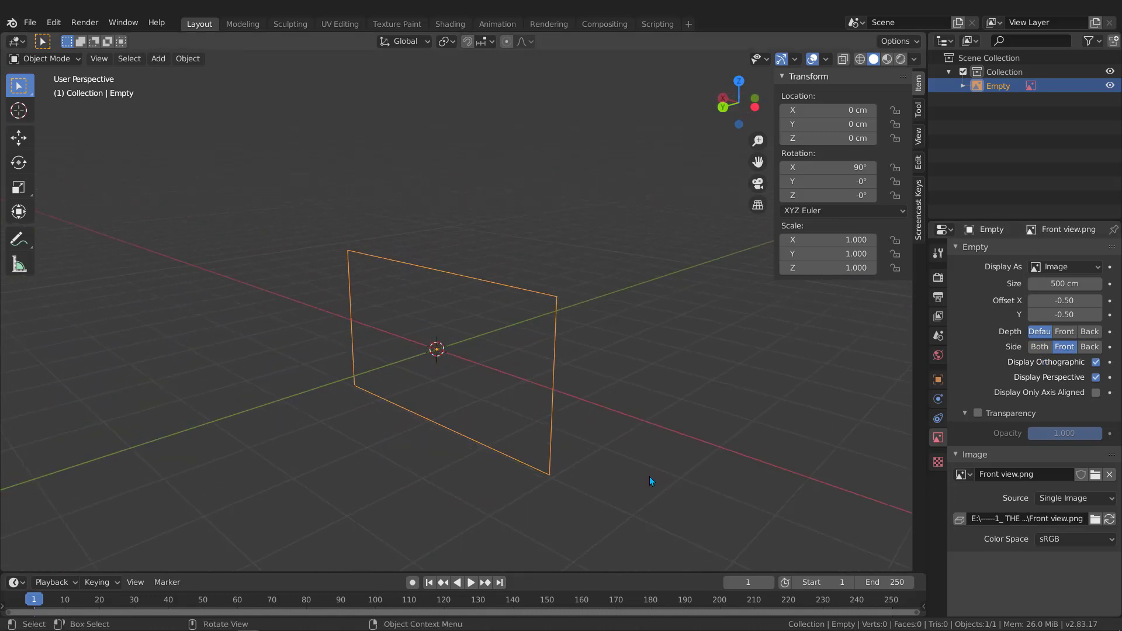
middle_click_drag(650, 478, 415, 335)
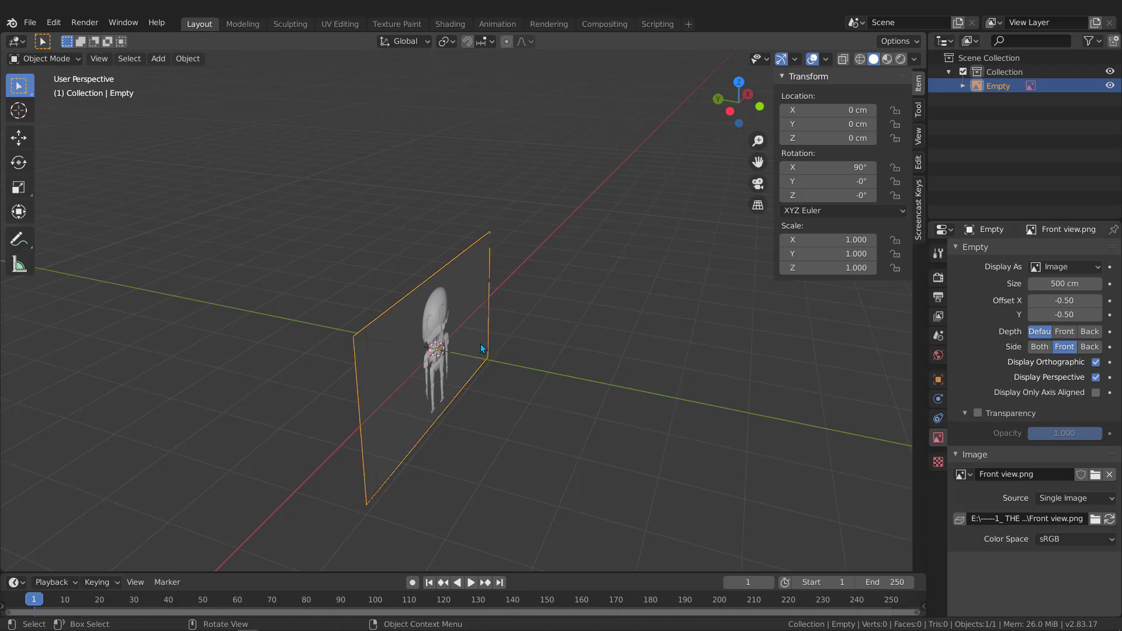
Move the front reference image along the global Y axis to about 391.56 cm, behind the world origin
middle_click_drag(482, 346, 516, 357)
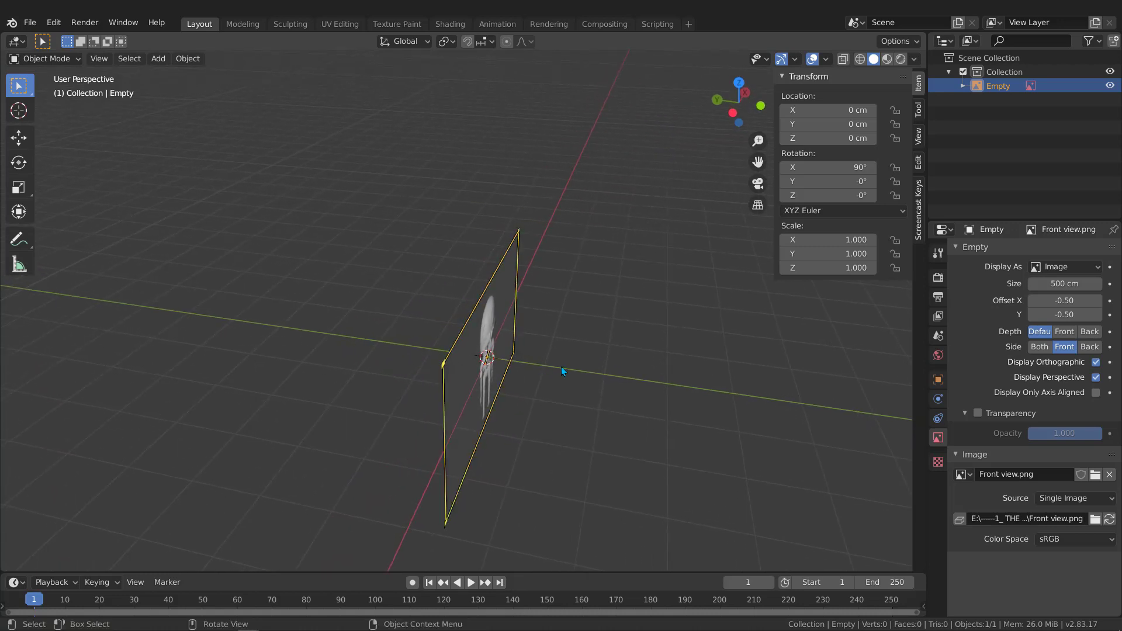
key("g")
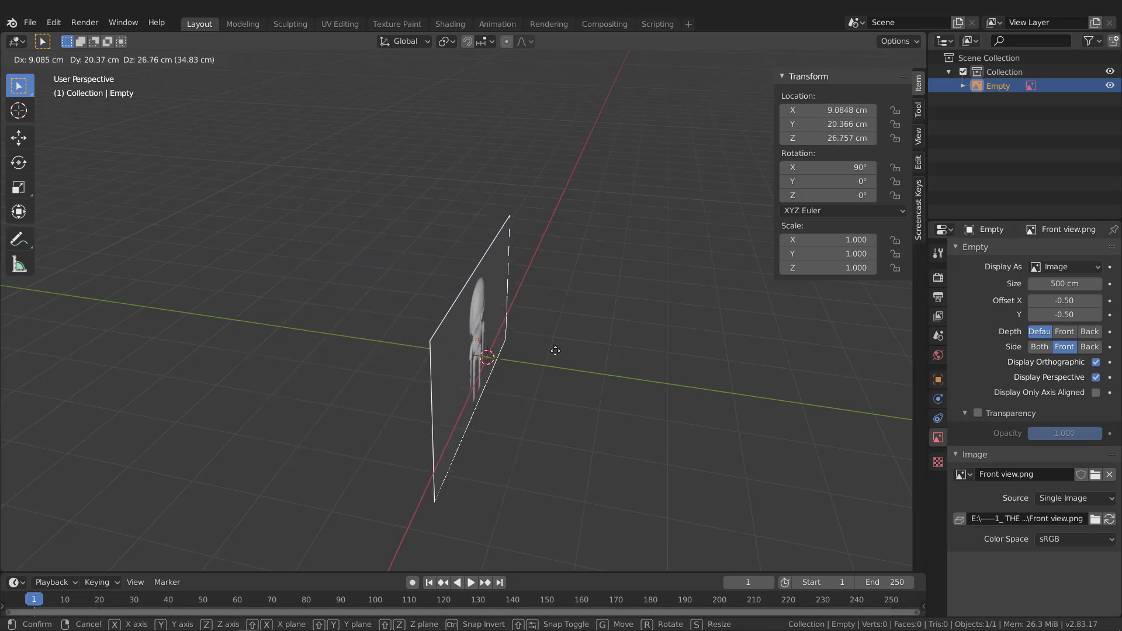
key("y")
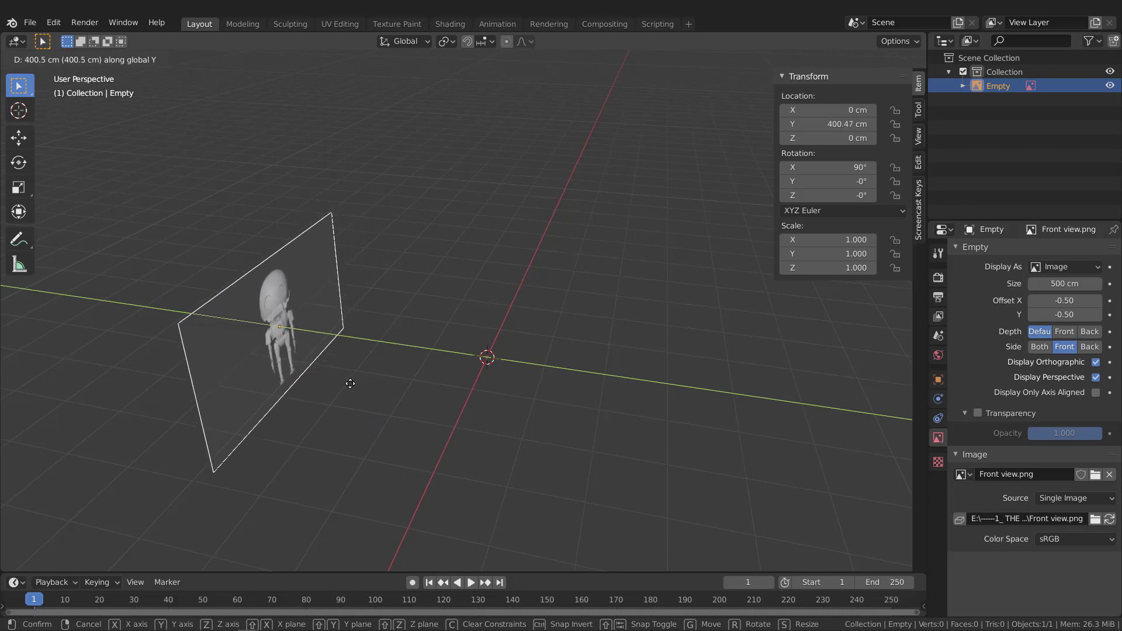
left_click(352, 383)
Add Back view.png from the blueprints folder as a reference image in the back orthographic view
middle_click_drag(353, 382, 392, 327)
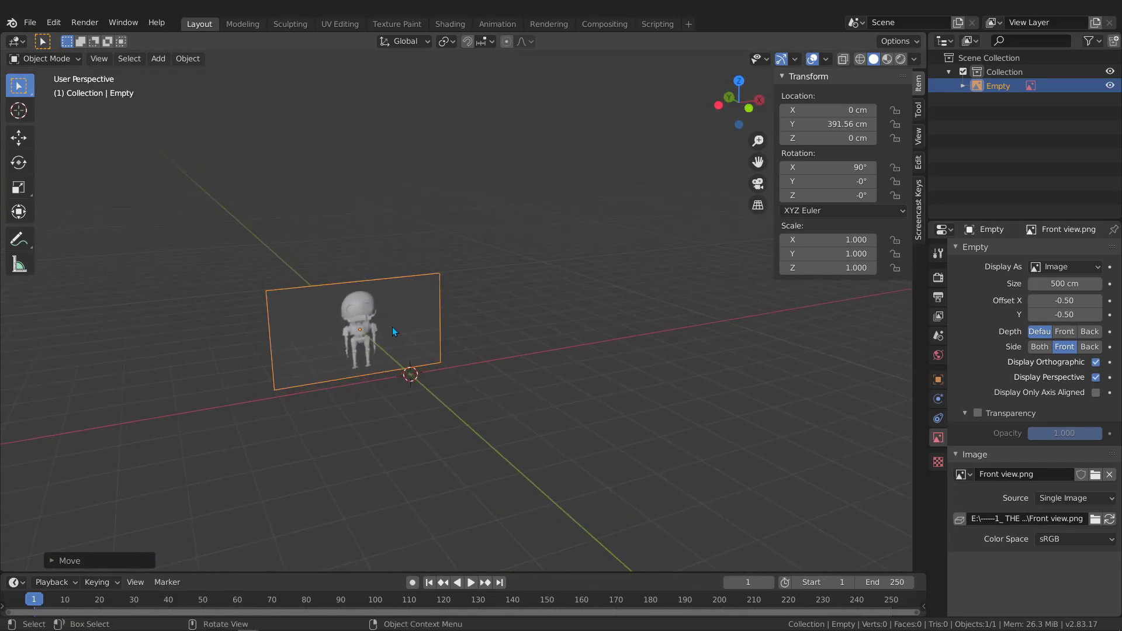
left_click(100, 59)
mouse_move(134, 218)
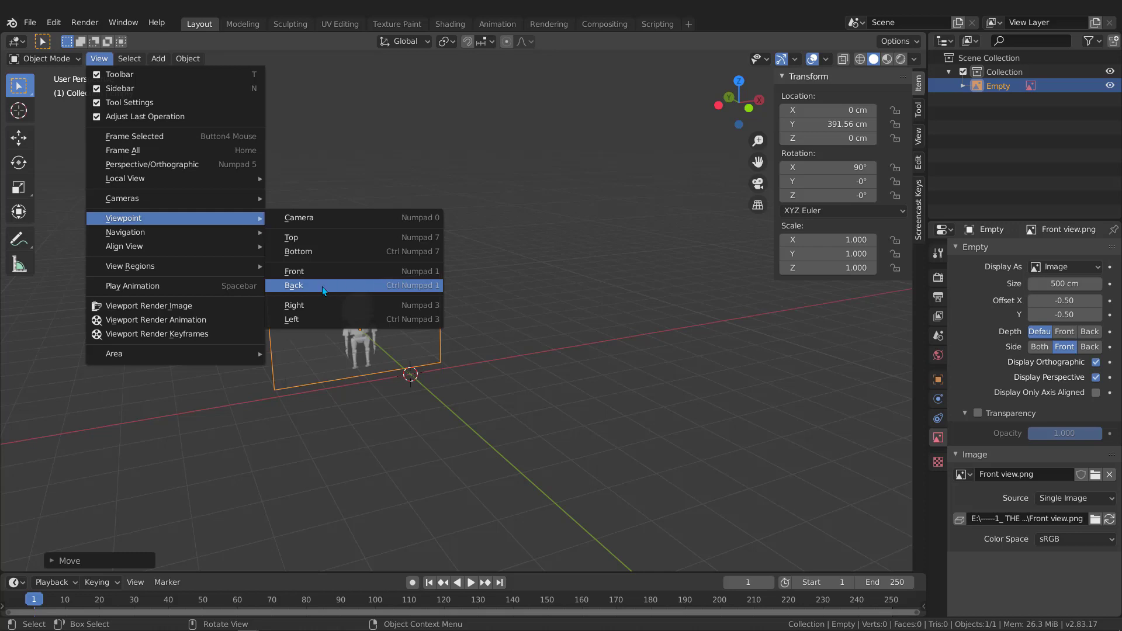
middle_click_drag(404, 287, 415, 328)
key("ctrl+KP_1")
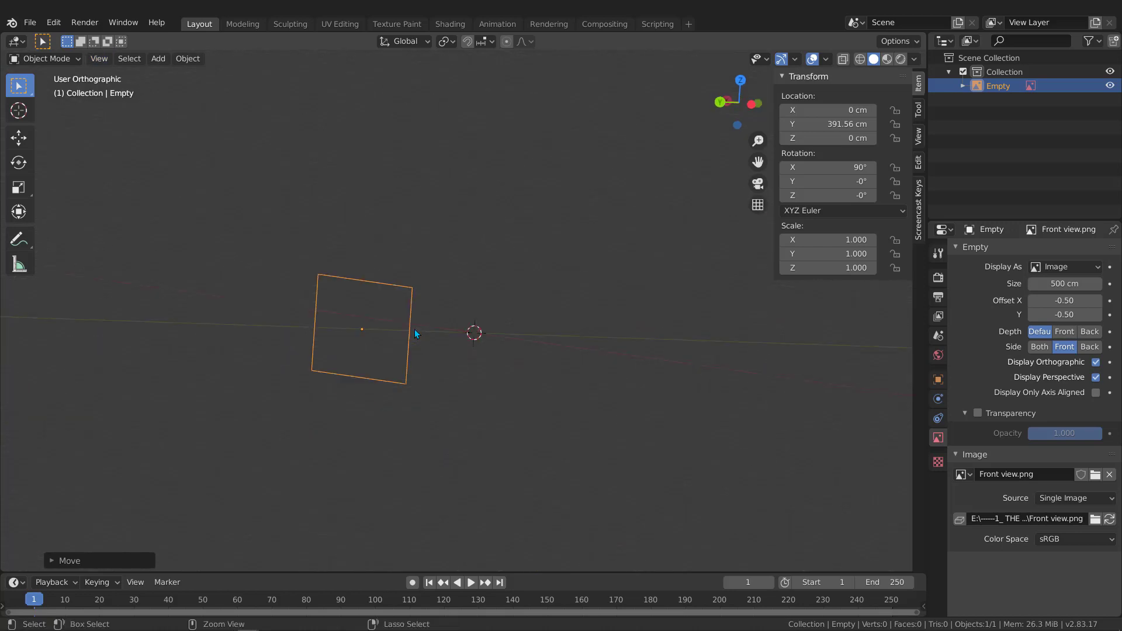
middle_click_drag(256, 327, 278, 316, "shift")
key("alt+Tab")
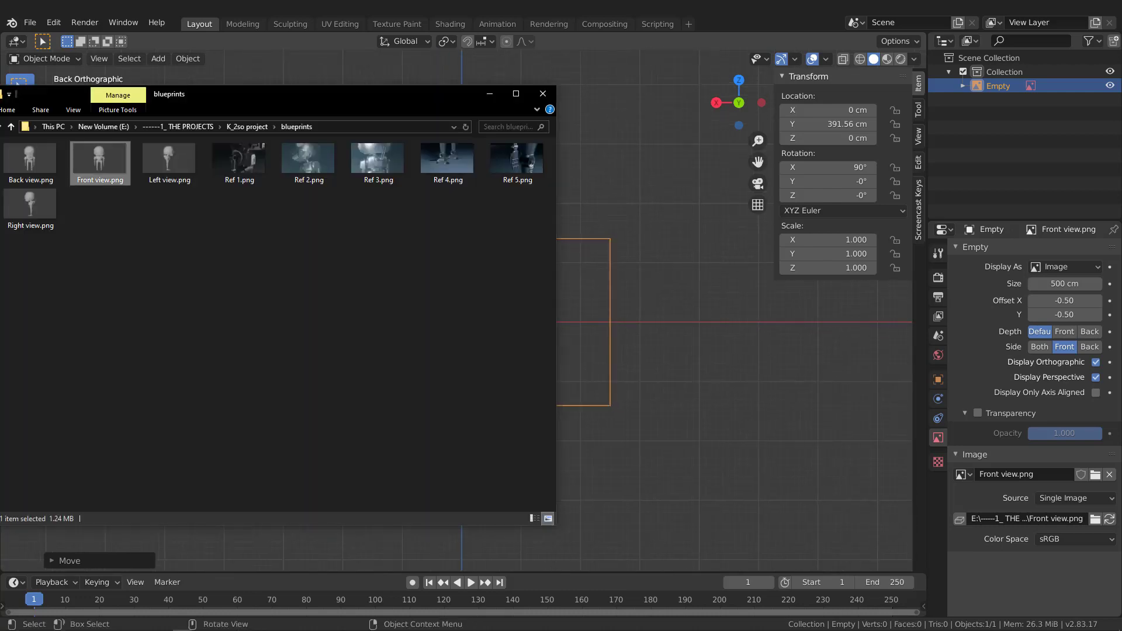
left_click_drag(40, 161, 641, 342)
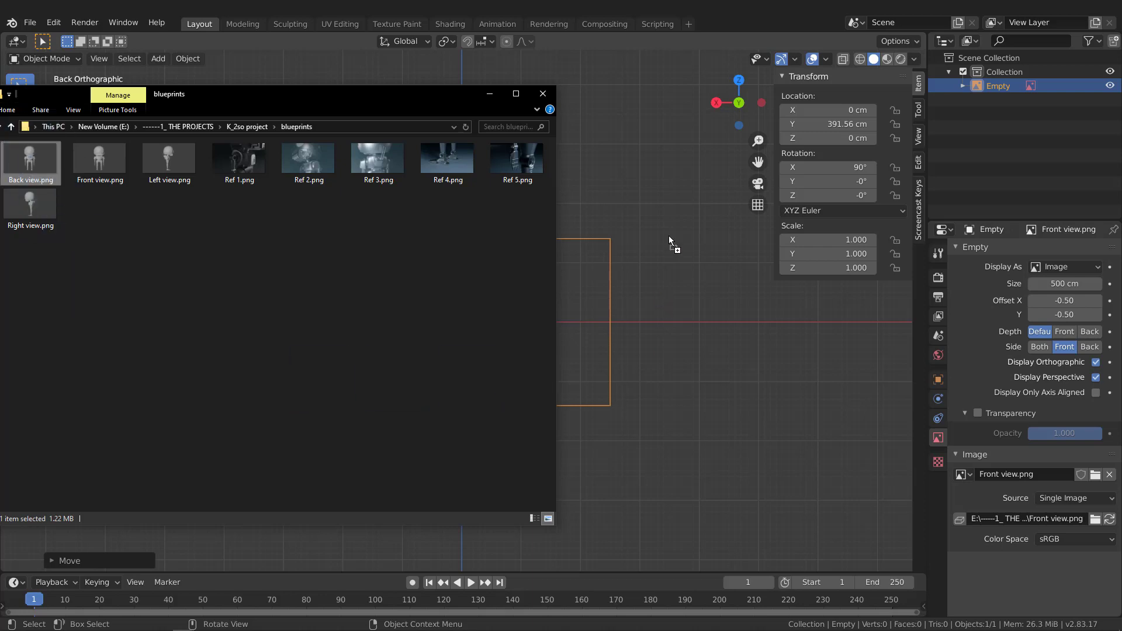
left_click_drag(669, 236, 668, 236)
left_click(664, 98)
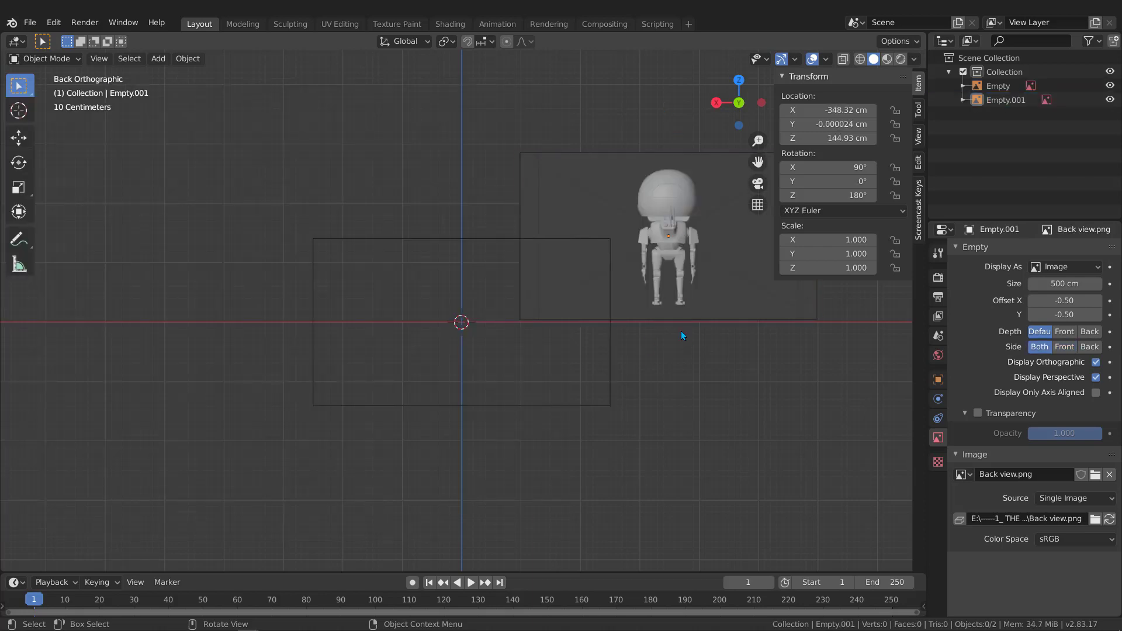
Clear the back reference image's location to centre it on the world origin, and set its Side option to Front
left_click(675, 311)
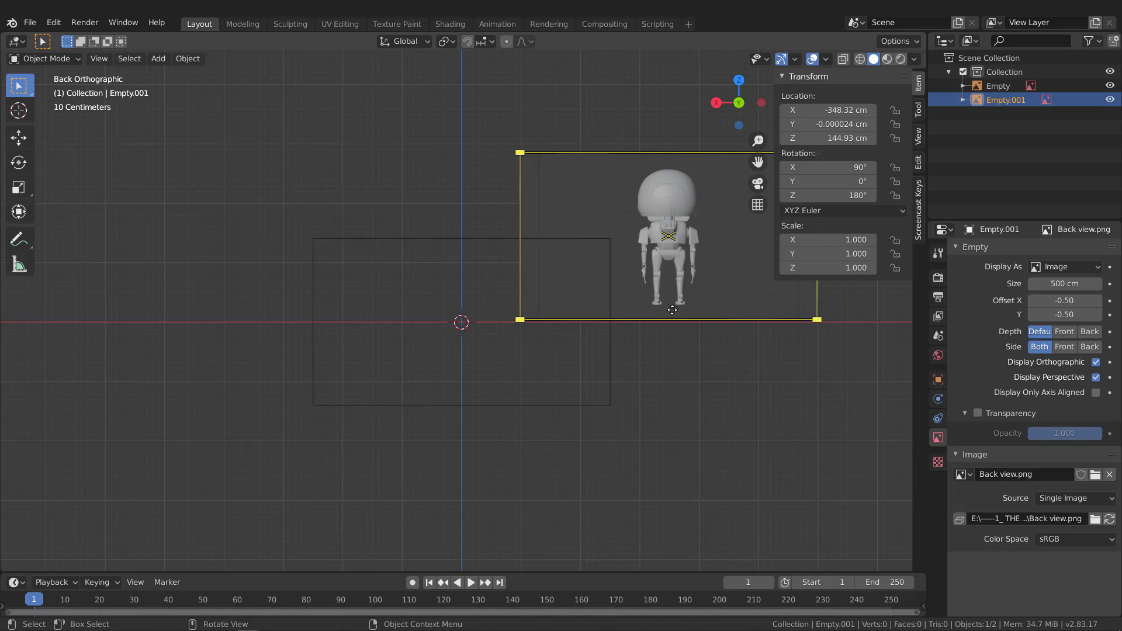
key("alt+g")
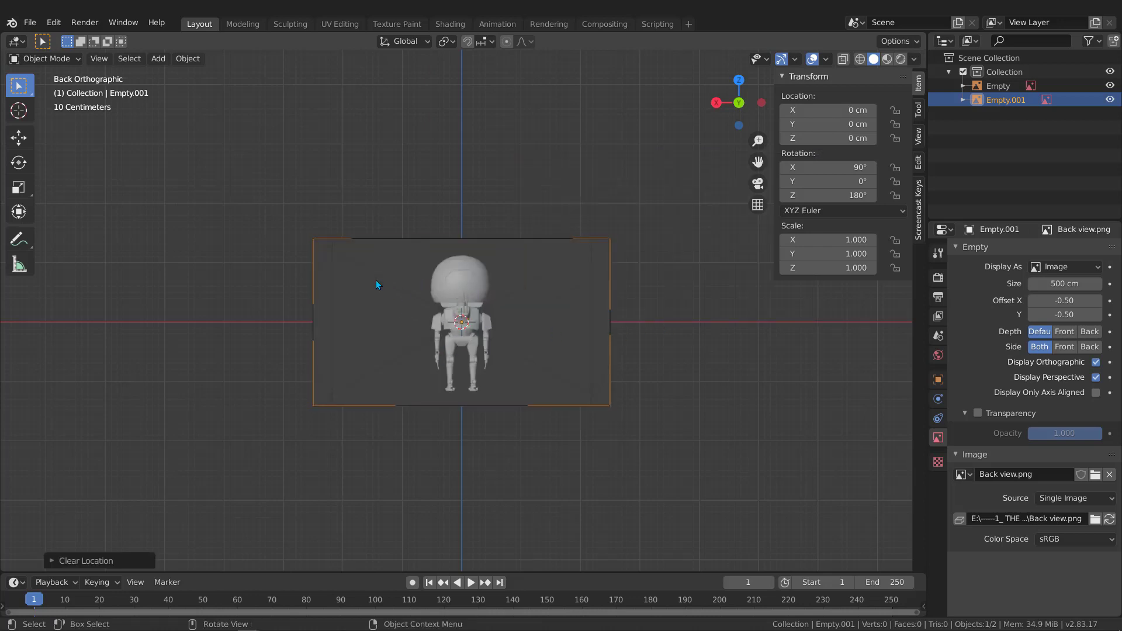
middle_click_drag(376, 283, 452, 299)
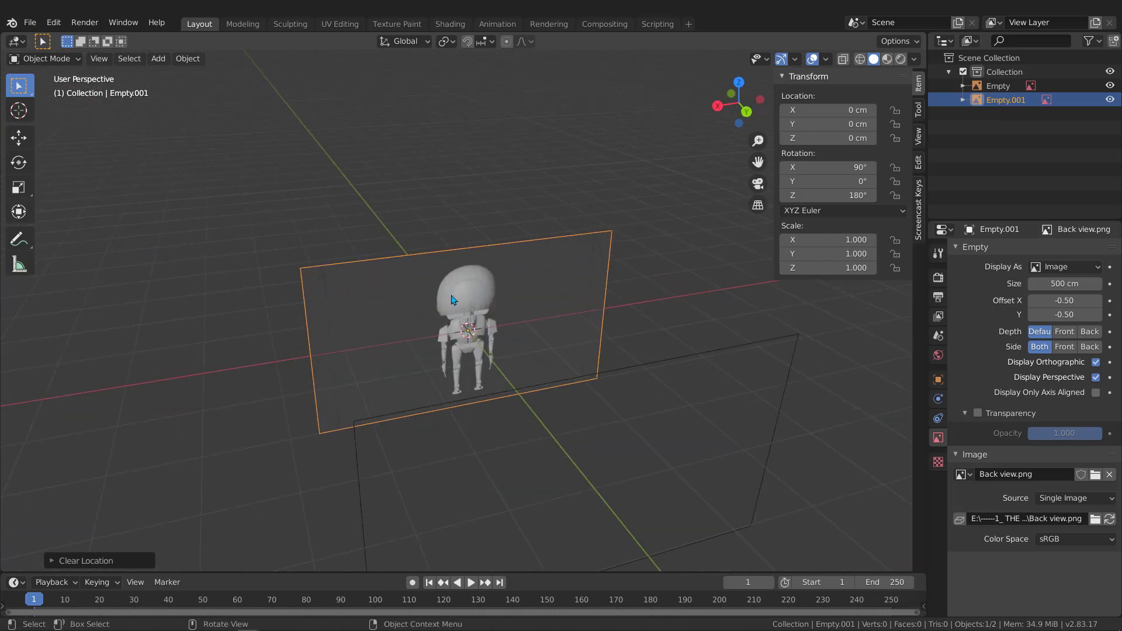
mouse_move(315, 278)
left_click(1065, 347)
Move the back reference image along the global Y axis to about -369.67 cm, opposite the front image
middle_click_drag(521, 341, 563, 338)
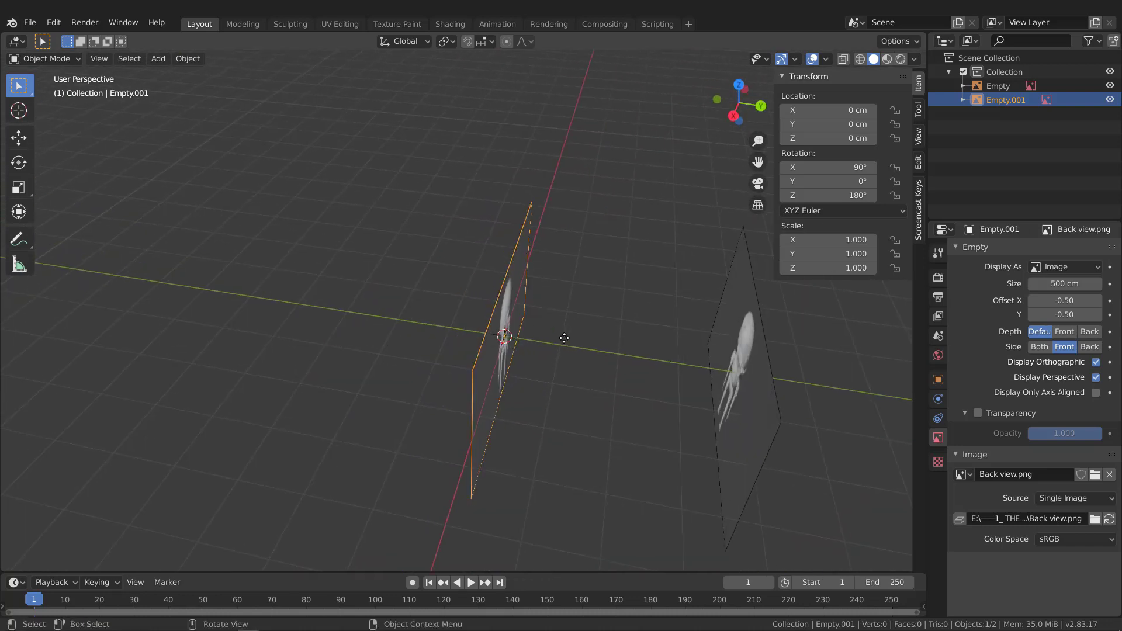
key("g")
key("y")
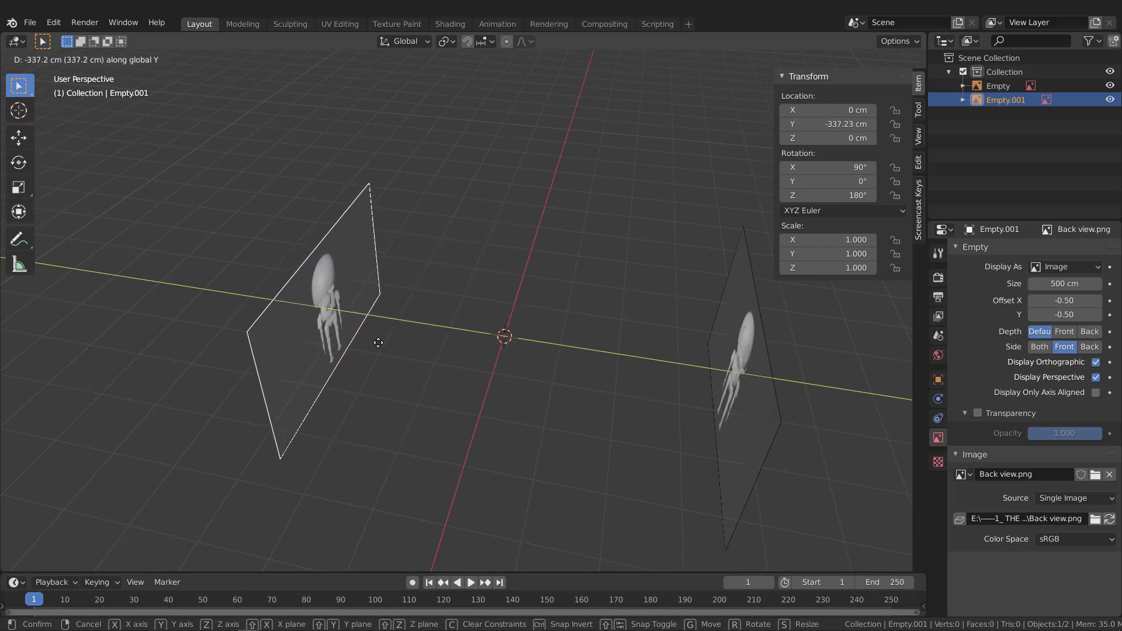
left_click(367, 340)
Add Right view.png from the blueprints folder as a reference image in the right orthographic view
middle_click_drag(394, 331, 419, 328)
scroll(443, 303, "down", 2)
left_click(103, 58)
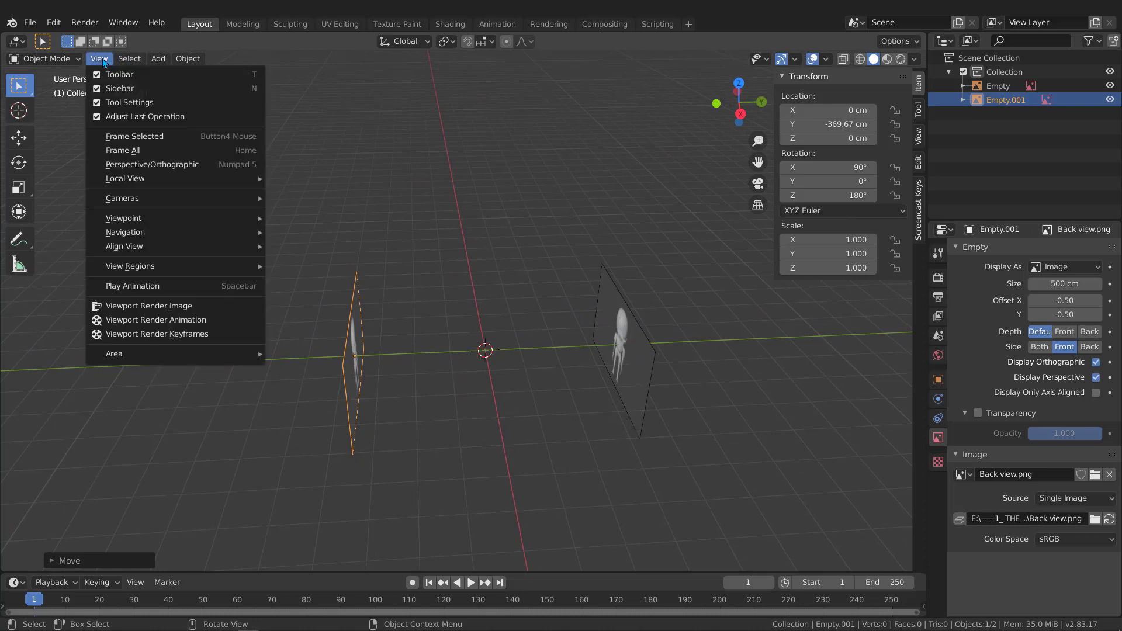
mouse_move(143, 225)
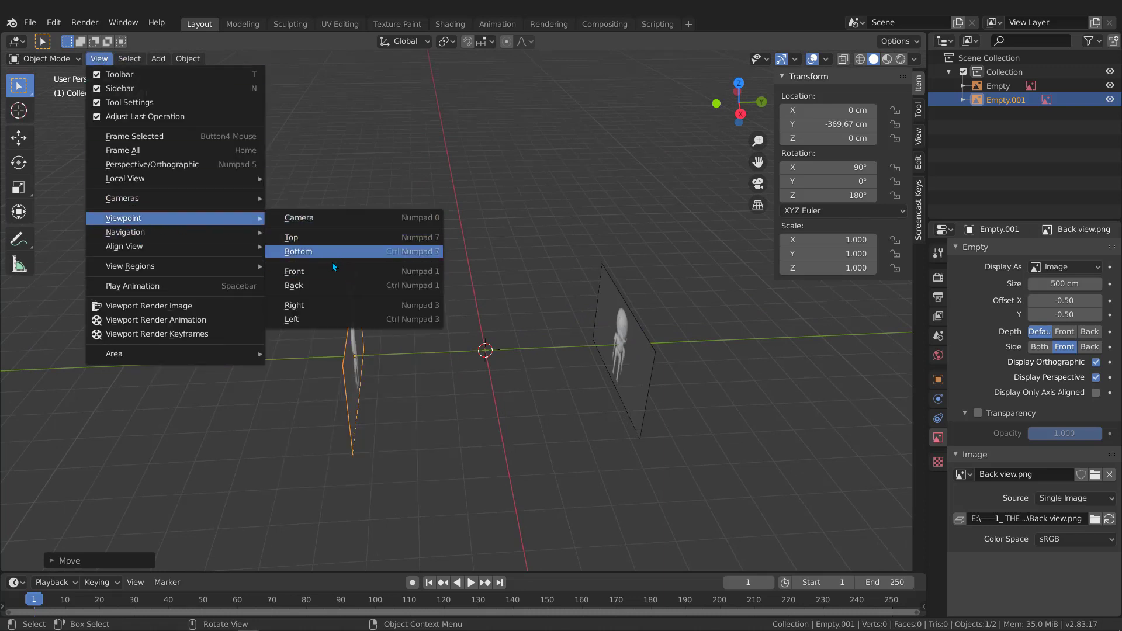
left_click(395, 305)
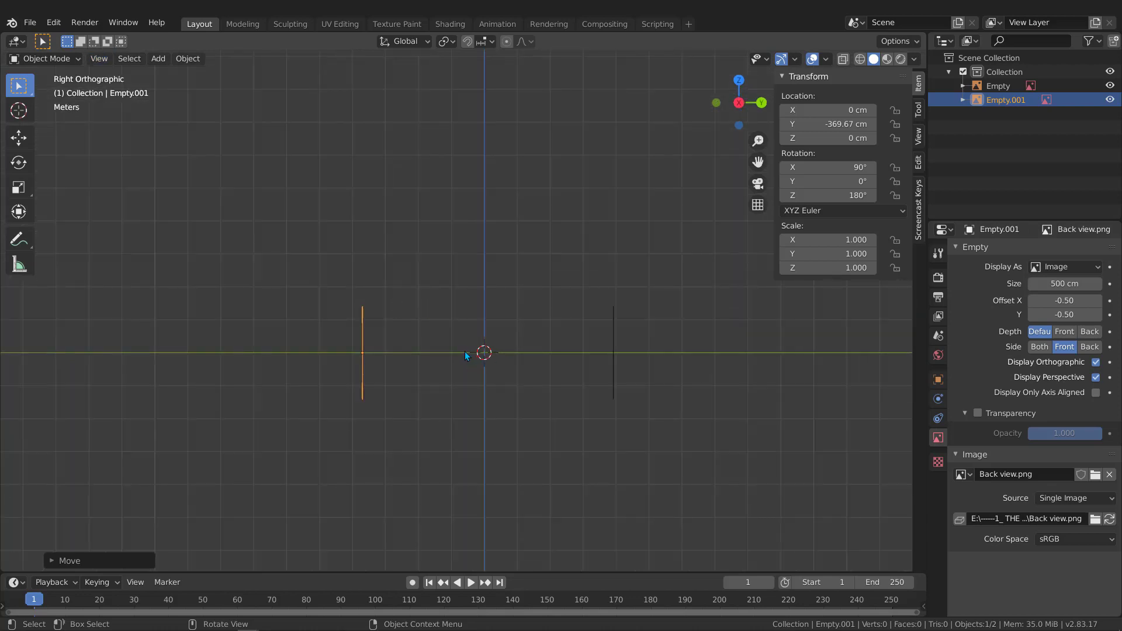
key("alt+Tab")
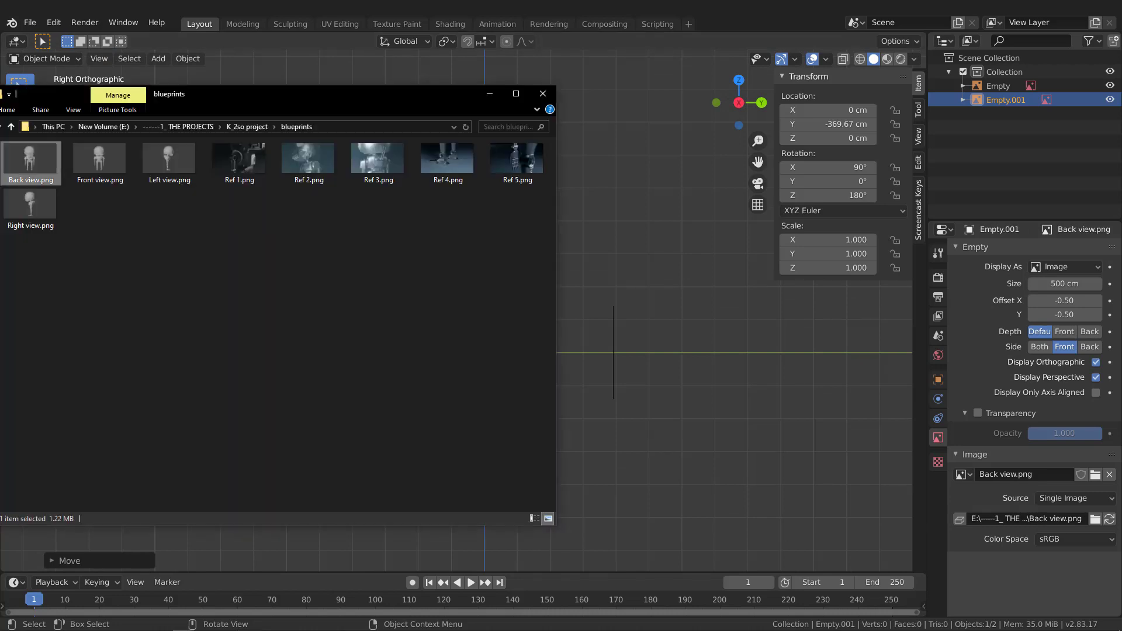
left_click_drag(56, 211, 655, 265)
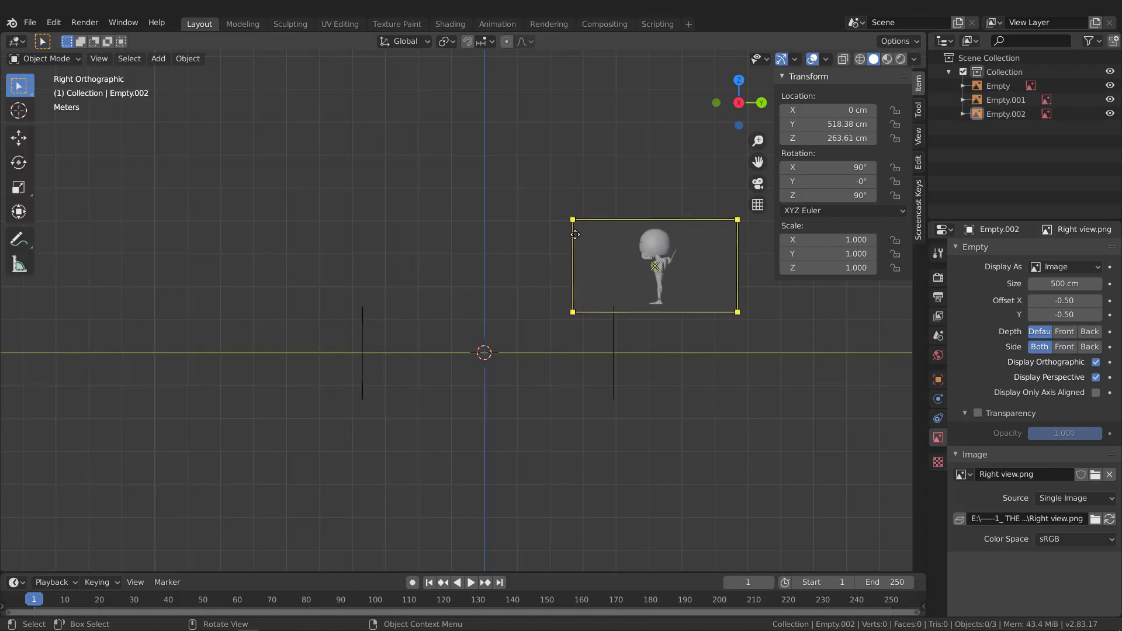
Clear the right reference image's location to centre it on the world origin, and set its Side option to Front
key("alt+g")
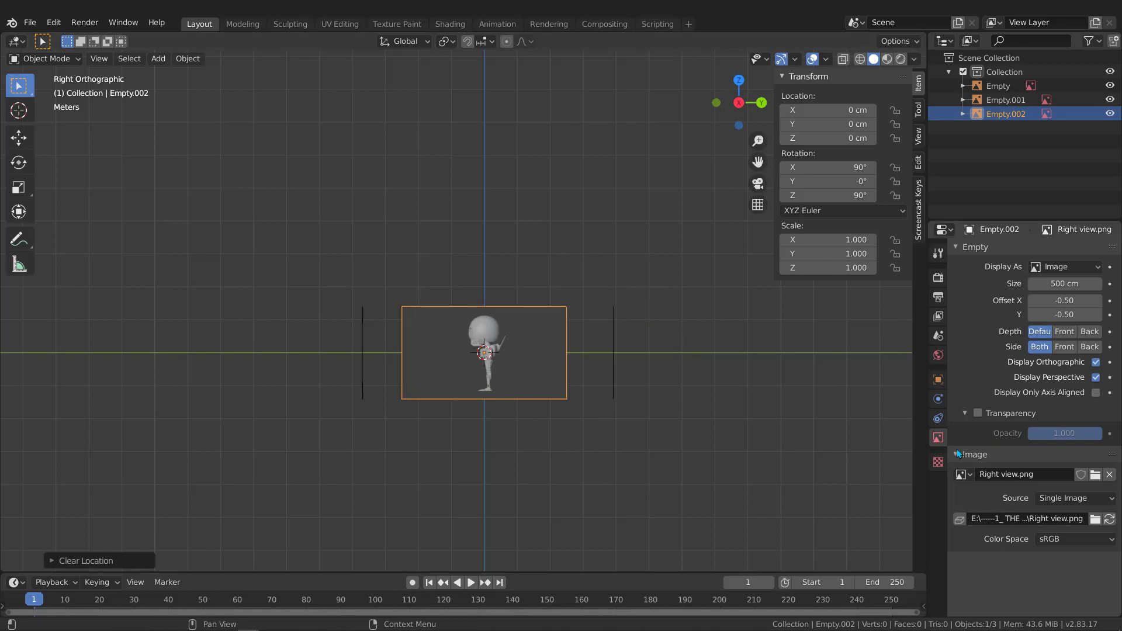
left_click(1064, 347)
Move the right reference image along the global X axis to about -465.81 cm
middle_click_drag(420, 288, 538, 346)
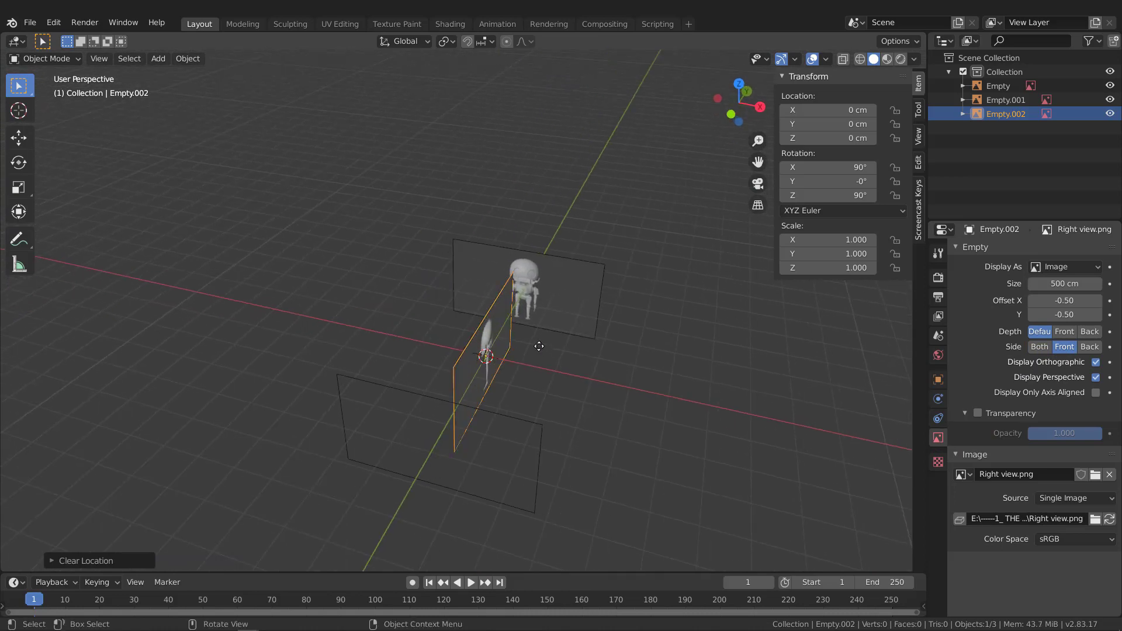
key("g")
key("x")
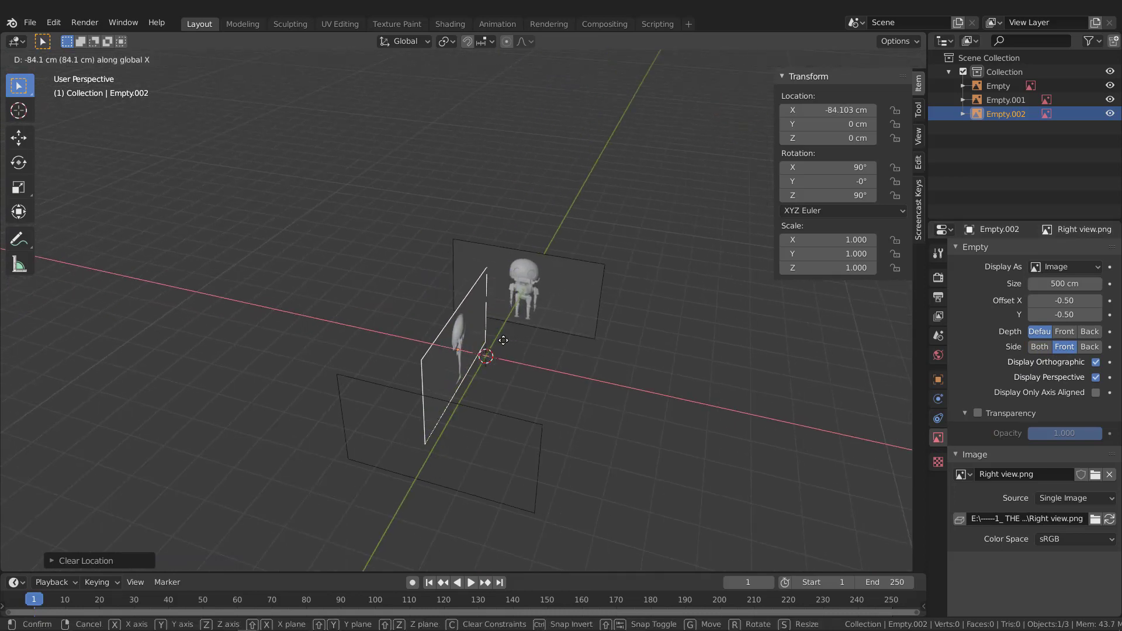
left_click(388, 334)
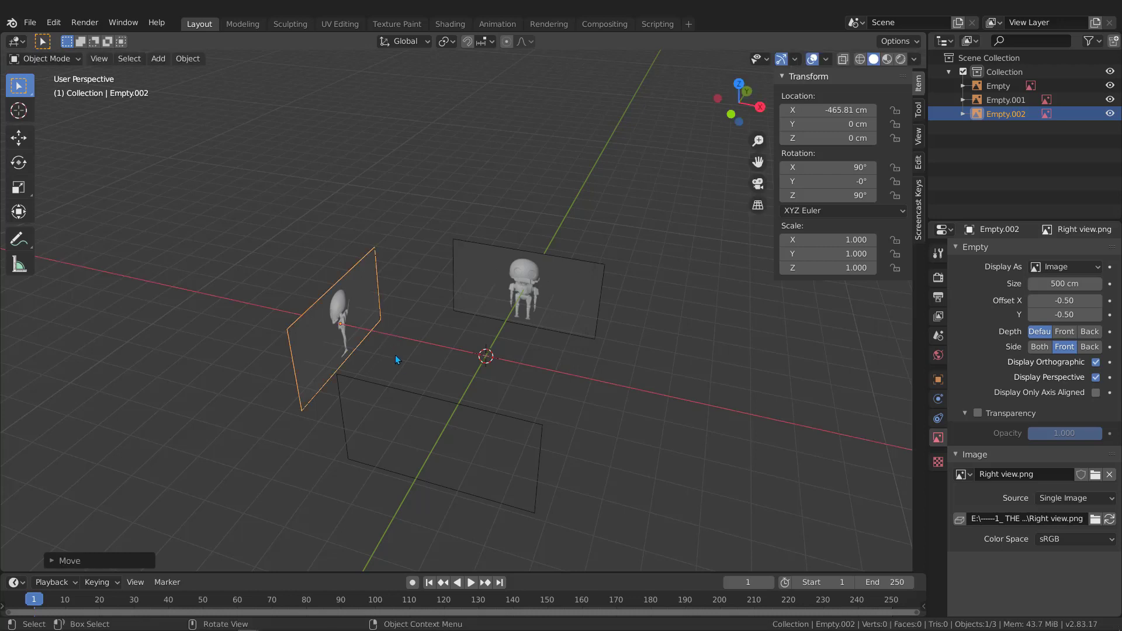
Add Left view.png from the blueprints folder as a reference image in the left orthographic view
middle_click_drag(408, 359, 366, 351)
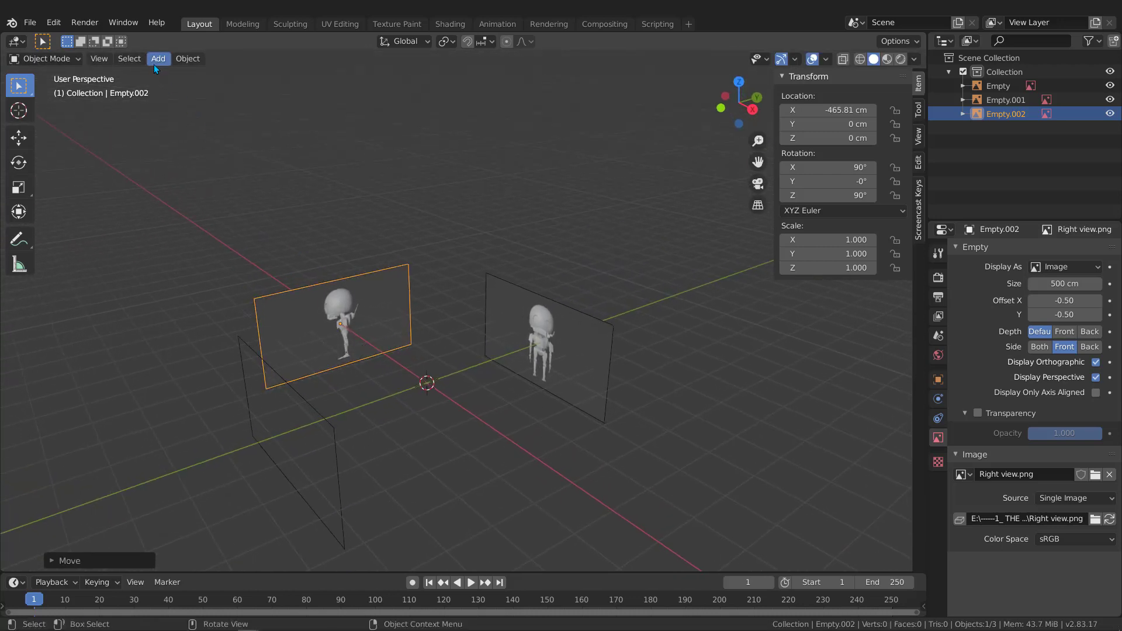
left_click(107, 58)
mouse_move(140, 221)
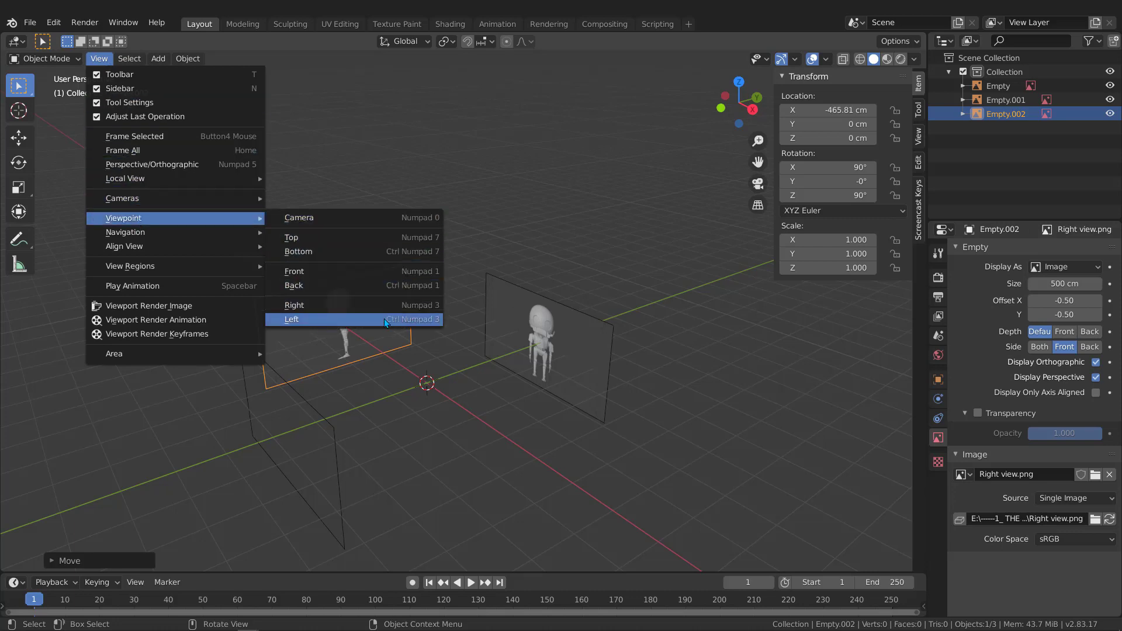
left_click(342, 319)
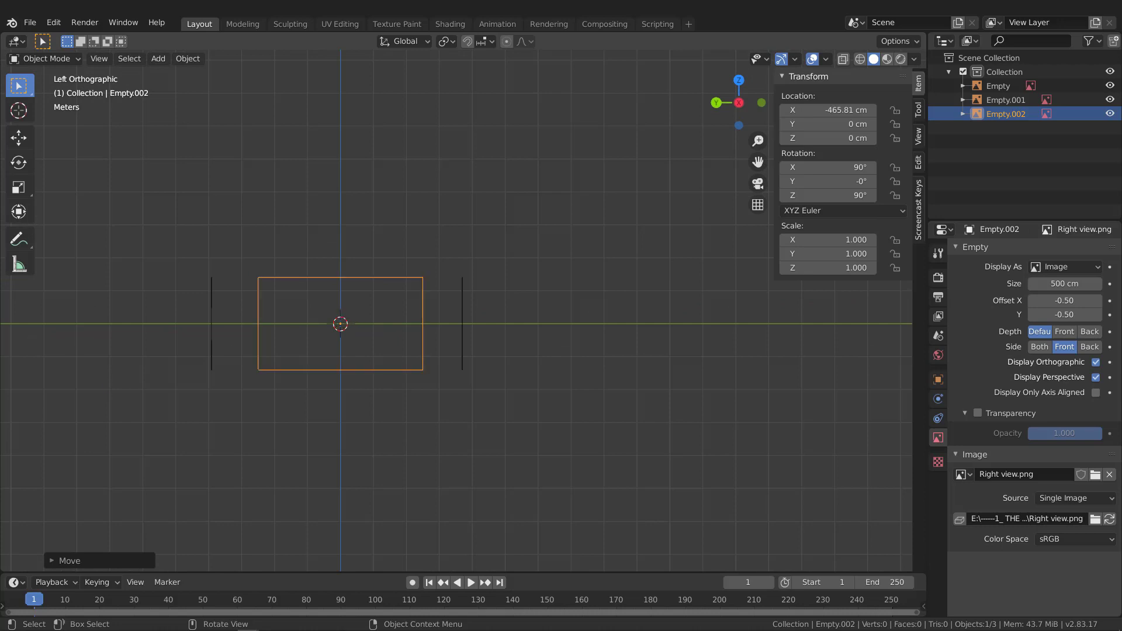
key("alt+Tab")
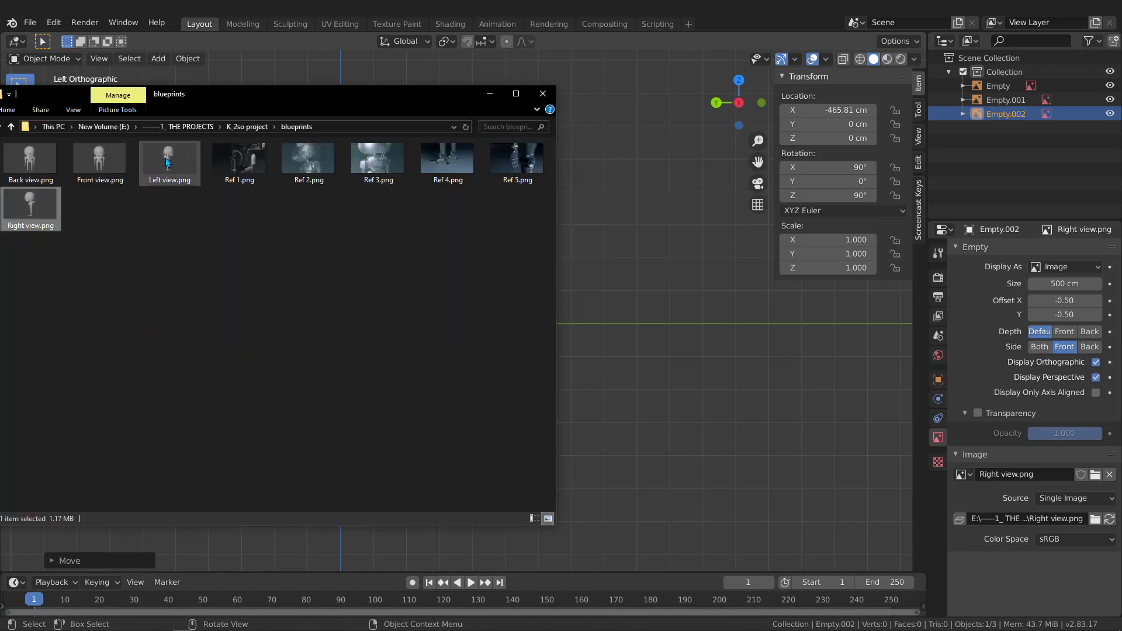
left_click_drag(166, 158, 618, 243)
left_click(636, 336)
Clear the left reference image's location to centre it on the world origin, and set its Side option to Front
left_click(585, 282)
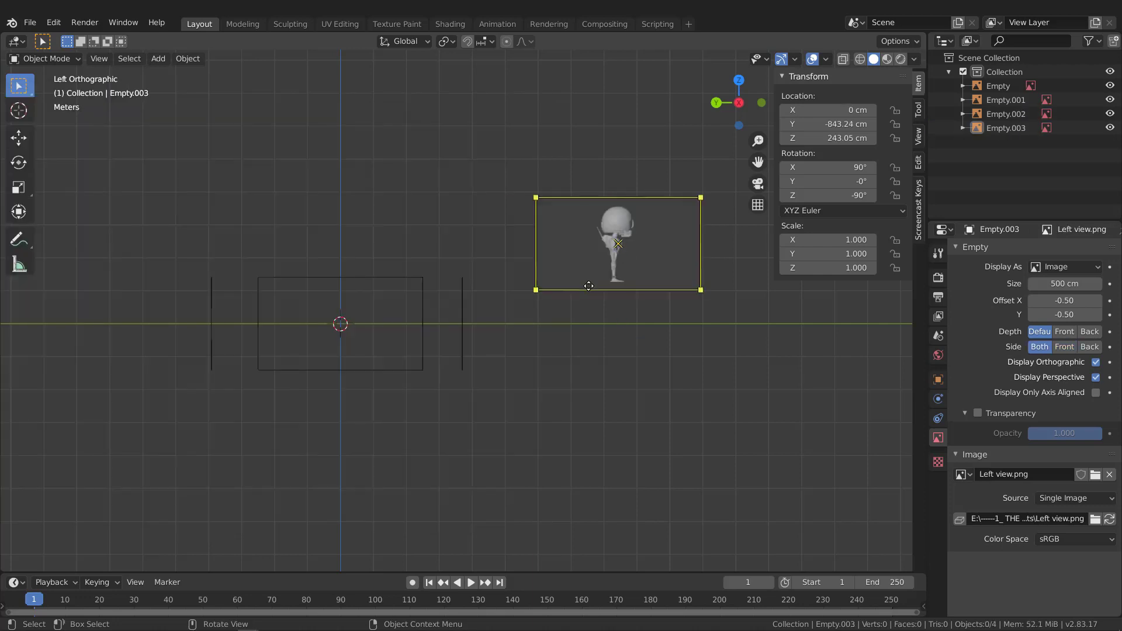
key("alt+g")
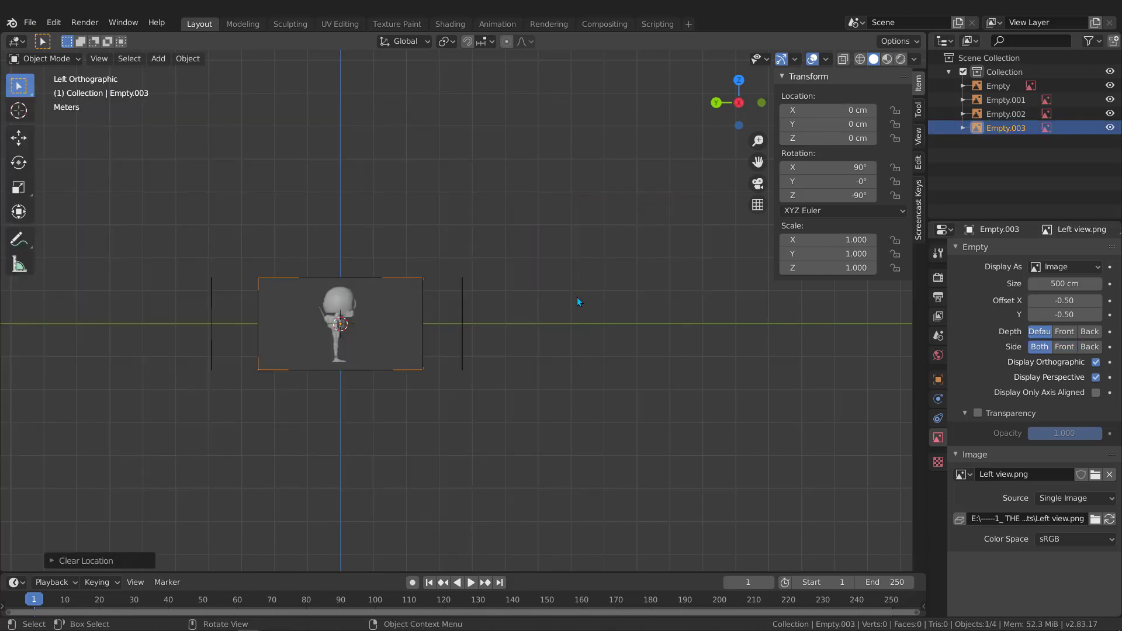
left_click(1064, 348)
Move the left reference image along the global X axis to about 480.29 cm, opposite the right image
middle_click_drag(347, 283, 394, 316)
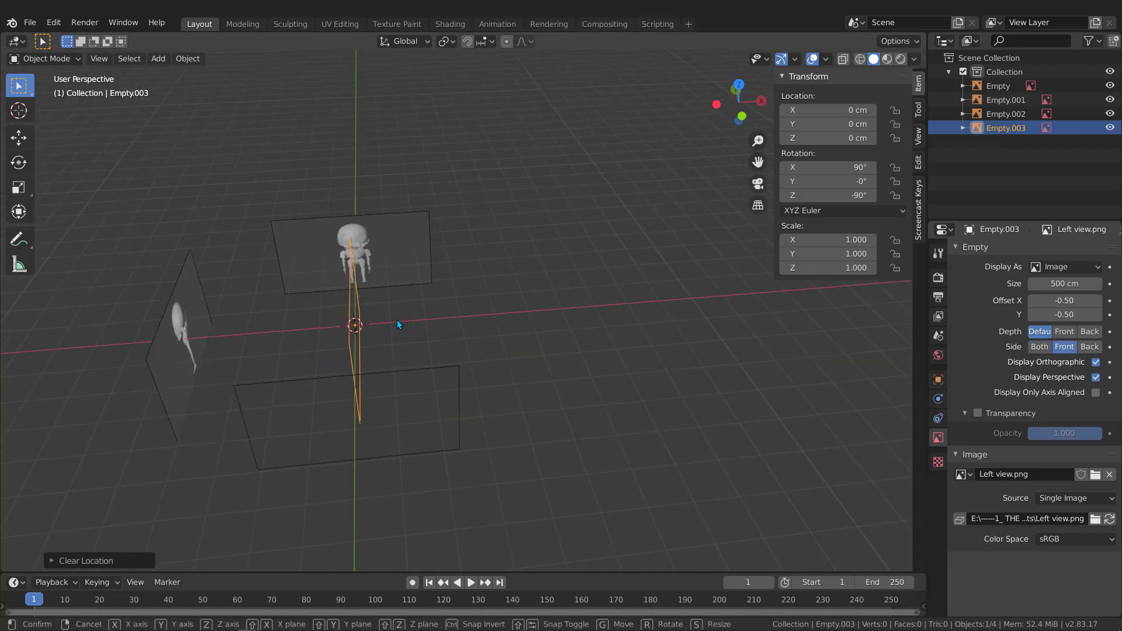
key("g")
key("x")
left_click(559, 314)
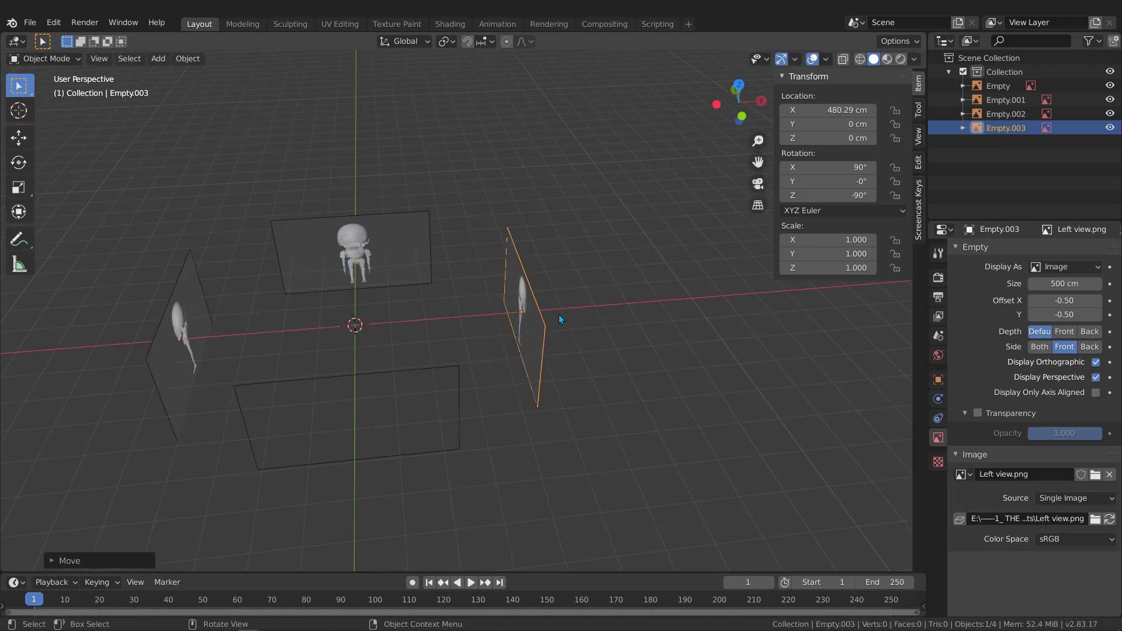
Check the reference images in the front, back, right and left orthographic views
middle_click_drag(559, 314, 411, 251)
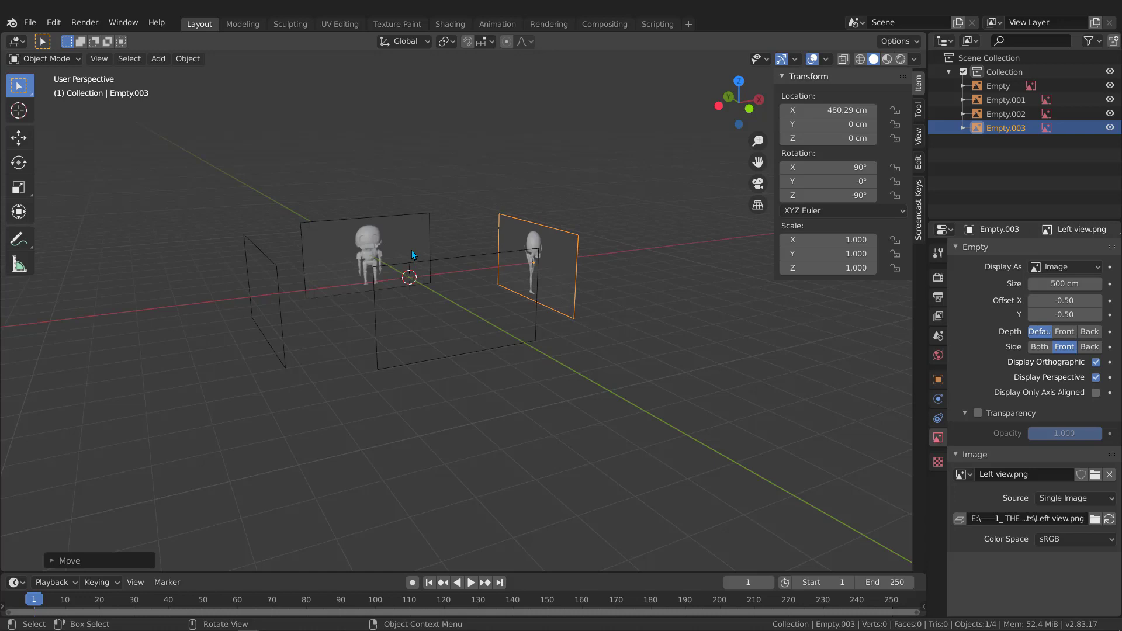
key("KP_1")
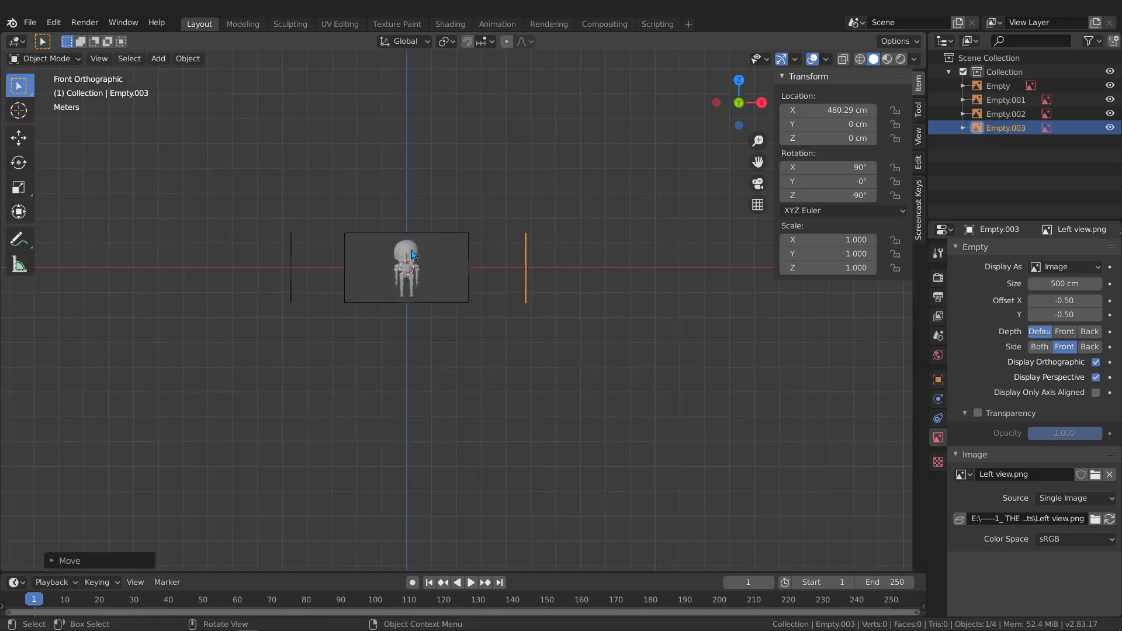
key("ctrl+KP_1")
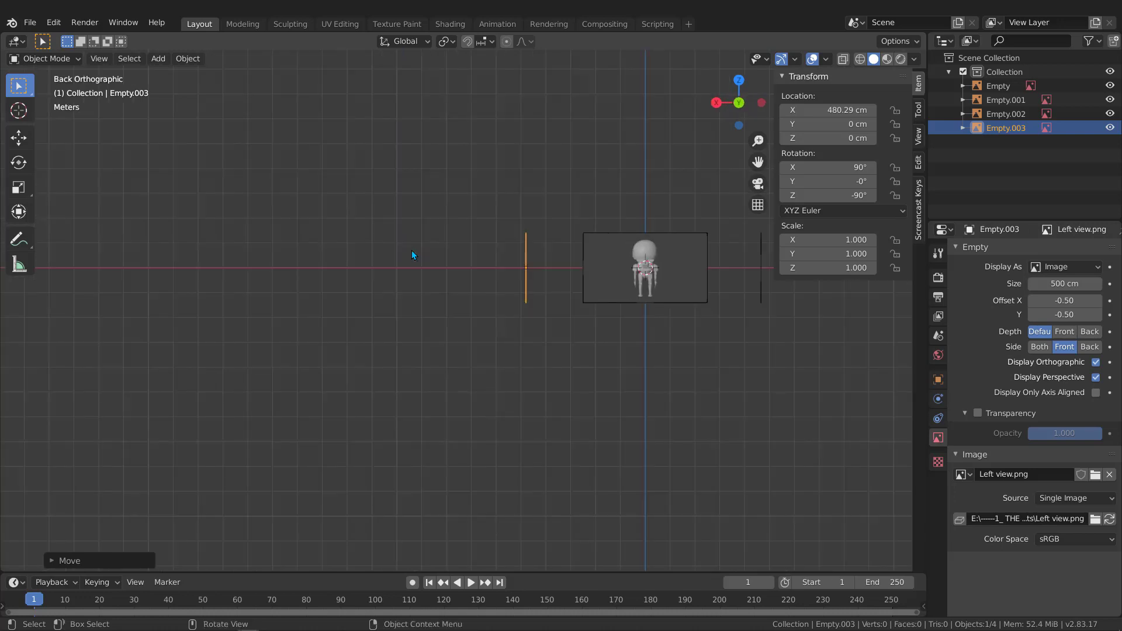
key("KP_3")
key("ctrl+KP_3")
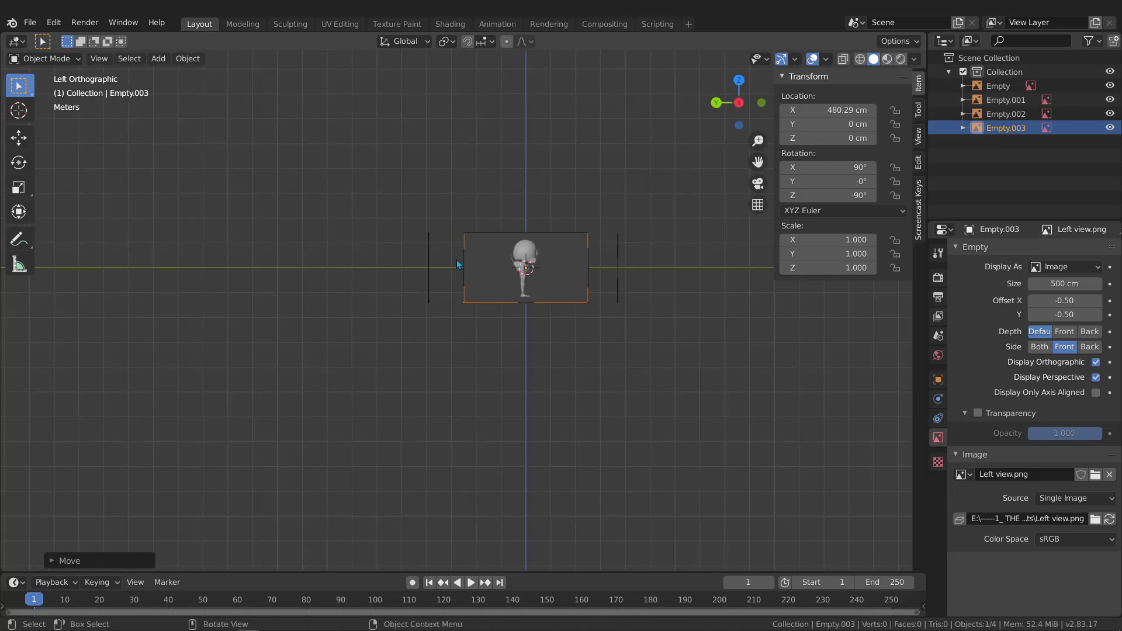
scroll(568, 264, "up", 3)
middle_click_drag(568, 265, 504, 327, "shift")
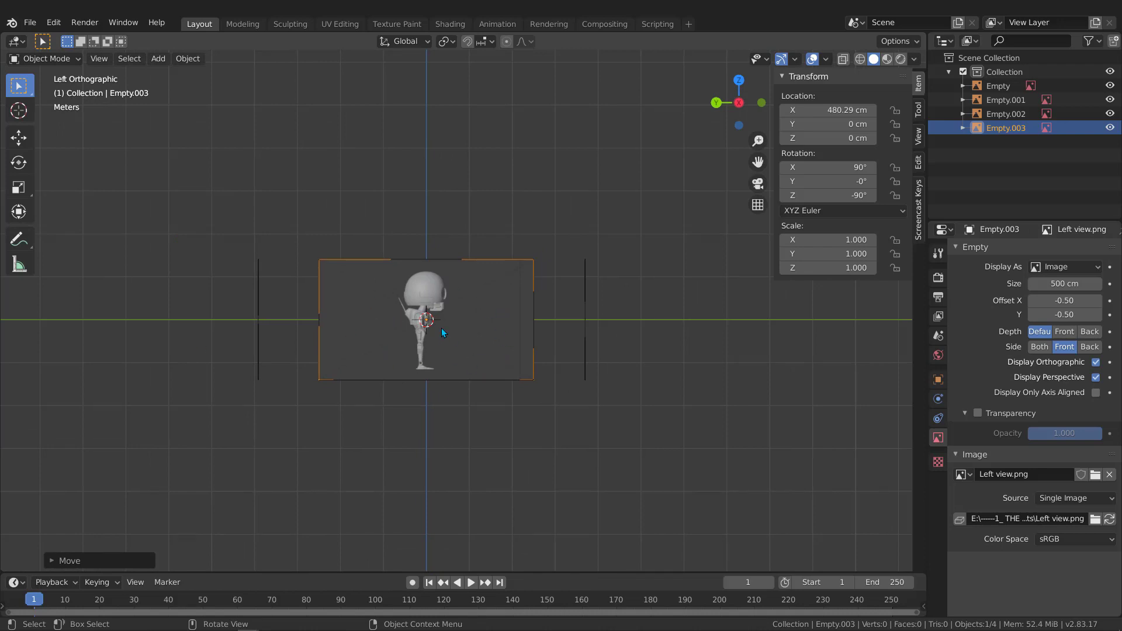
Return to a perspective view of the scene and select all four reference images
middle_click_drag(442, 332, 401, 300)
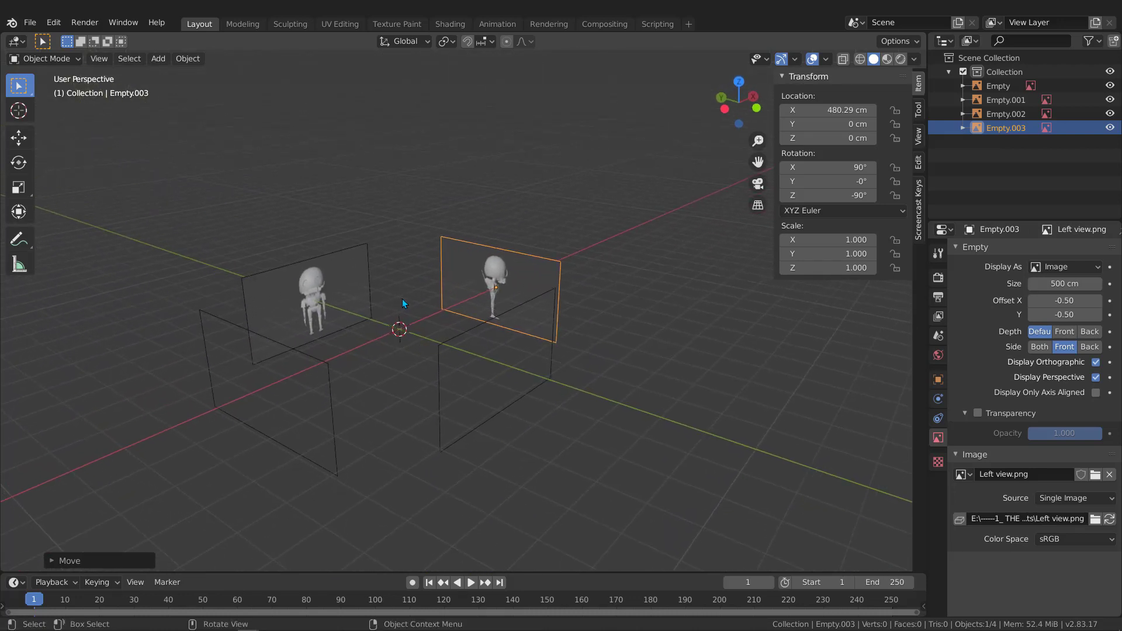
scroll(402, 299, "down", 1)
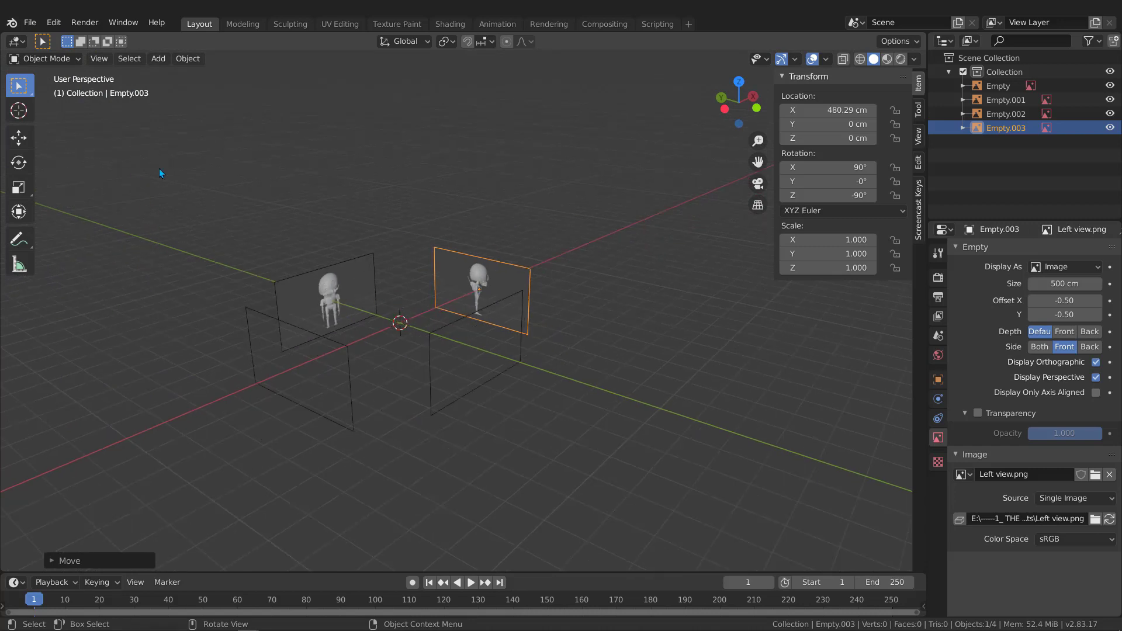
left_click_drag(158, 168, 622, 483)
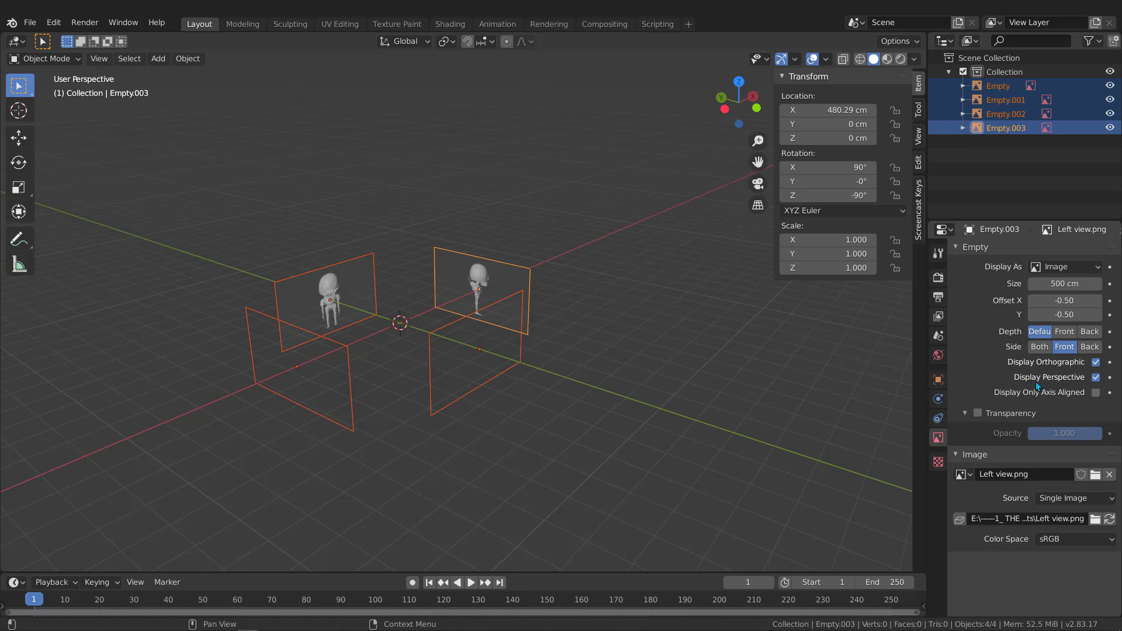
Try switching Display Perspective off for only the active left reference image, and restore it
left_click(1096, 377)
left_click(1095, 377)
left_click(1095, 378)
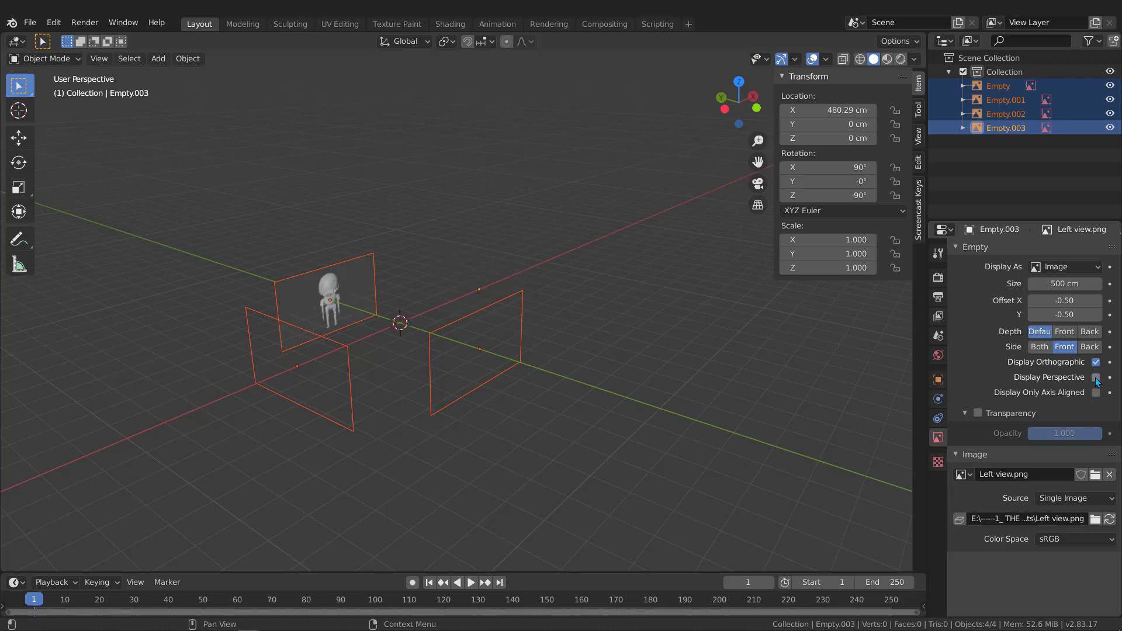
left_click(1096, 378)
left_click(1096, 377)
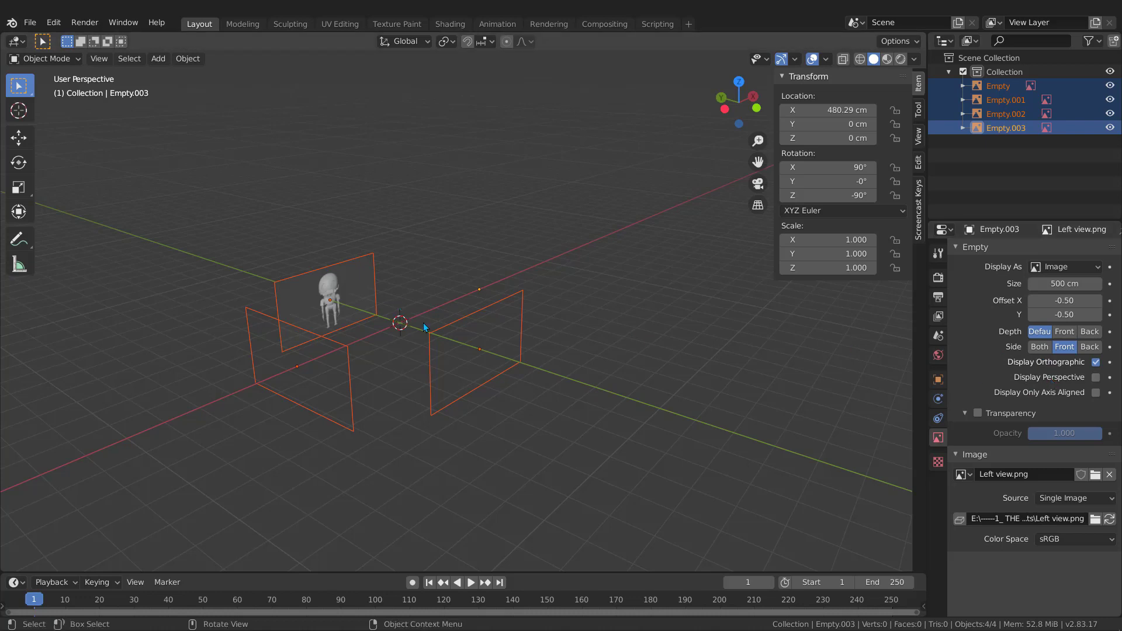
left_click(1096, 378)
left_click(1096, 379)
left_click(1096, 379)
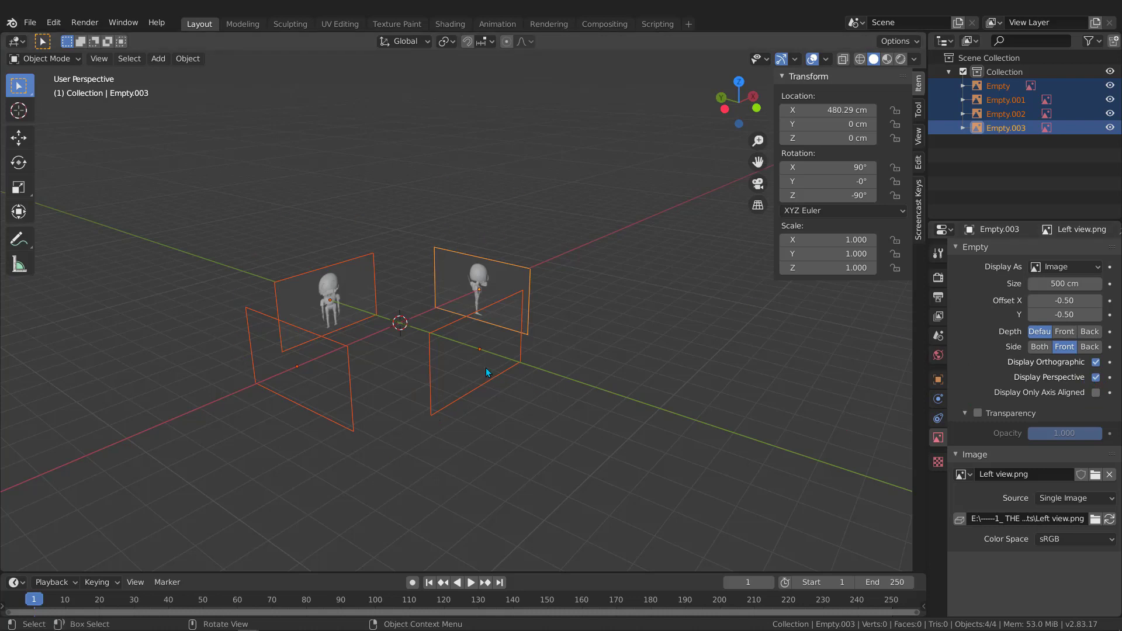
Toggle Display Perspective for all four selected images and for the left image alone to compare the two behaviours
left_click(1096, 378)
left_click(1096, 379)
left_click(1096, 378)
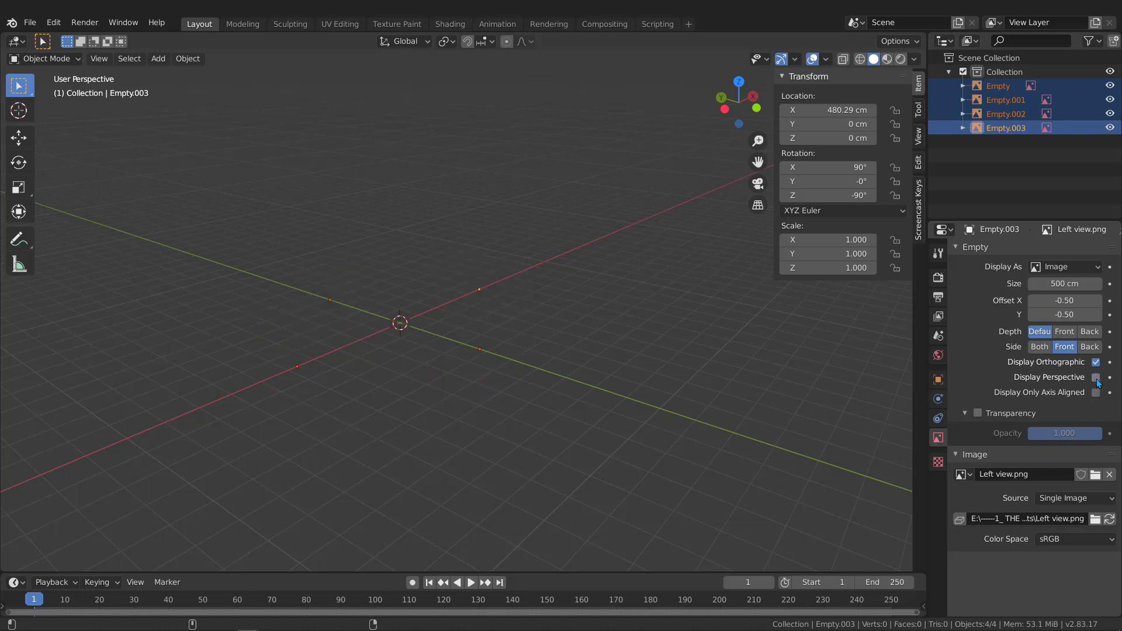
left_click(1096, 379)
left_click(1096, 378)
left_click(1096, 379)
left_click(1096, 380)
left_click(1097, 380)
left_click(1096, 379)
left_click(1097, 379)
left_click(1097, 380)
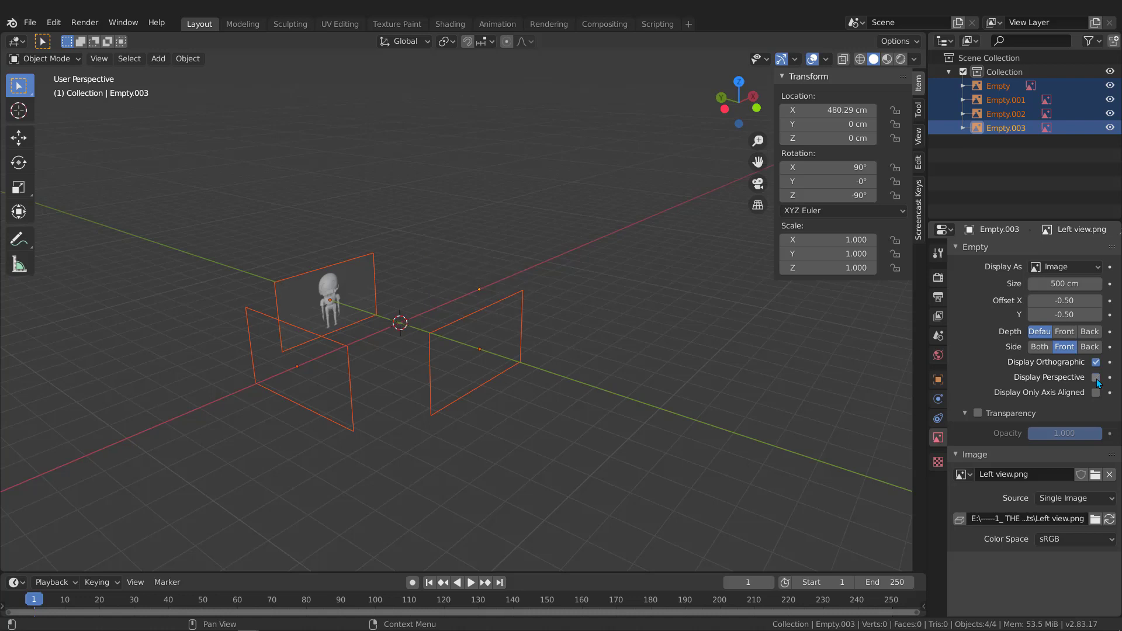
left_click(1096, 380)
left_click(1096, 380)
left_click(1096, 380)
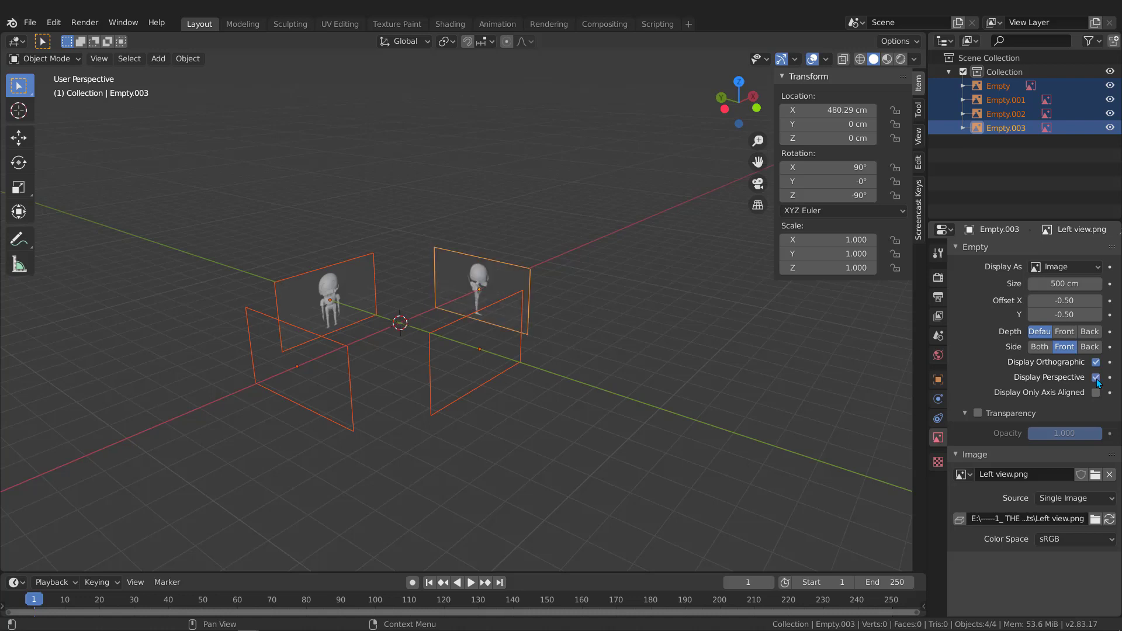
Turn off Display Perspective for all four selected reference images at once
left_click(1097, 380)
left_click(1097, 380)
middle_click_drag(529, 296, 464, 289)
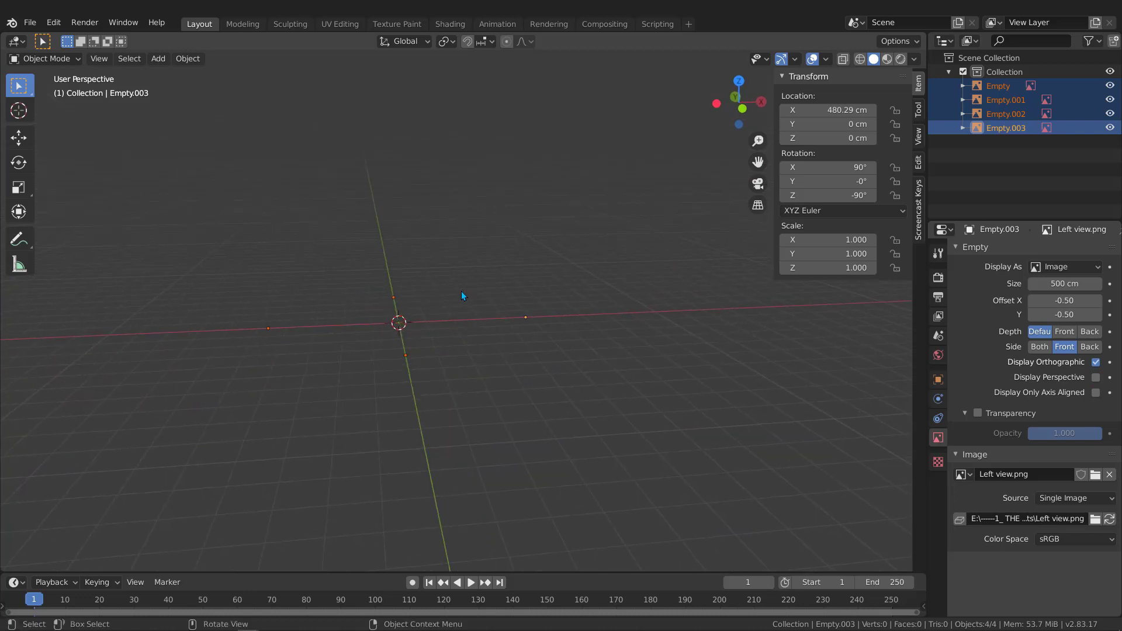
In the front orthographic view, raise all four reference images along global Z to about 116.74 cm, placing the robot's feet on the ground line
key("KP_1")
scroll(412, 330, "up", 2)
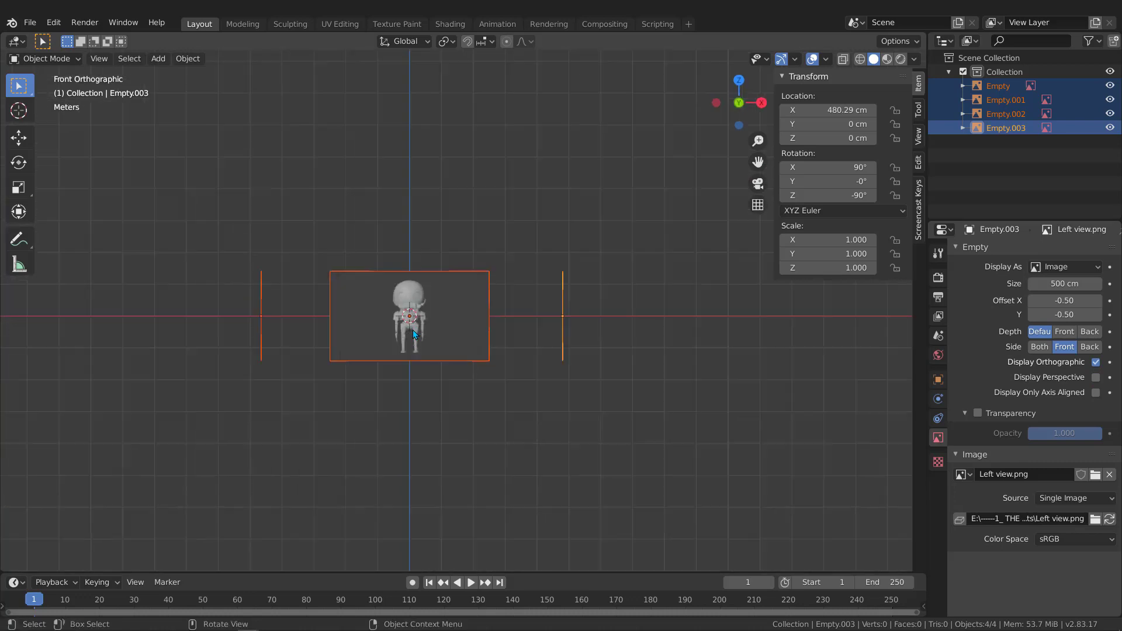
scroll(413, 329, "up", 3)
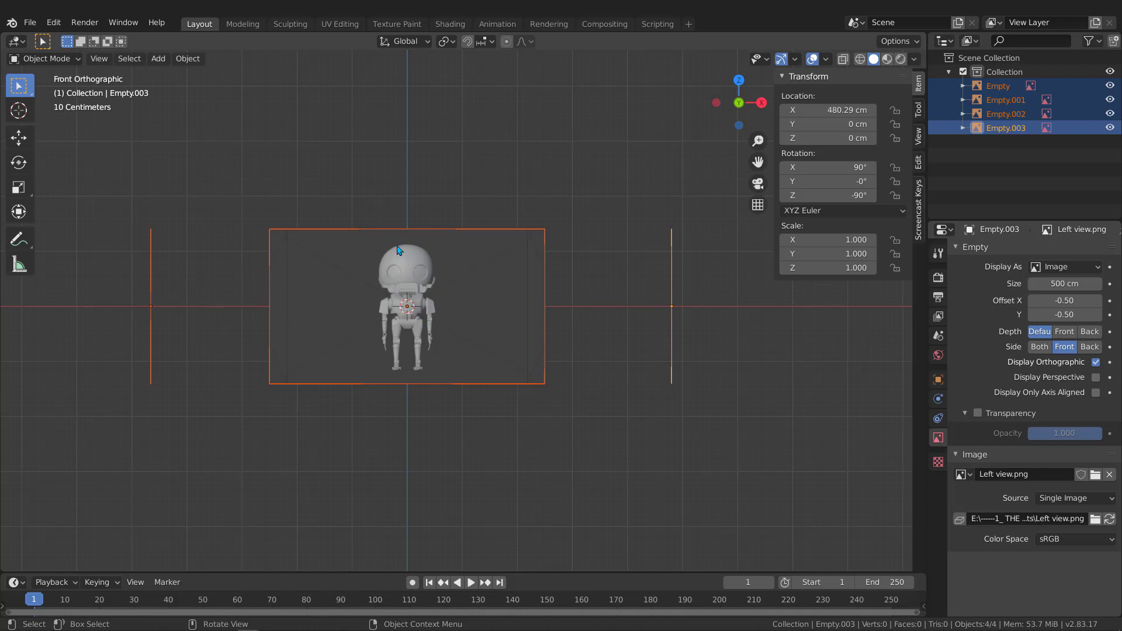
key("g")
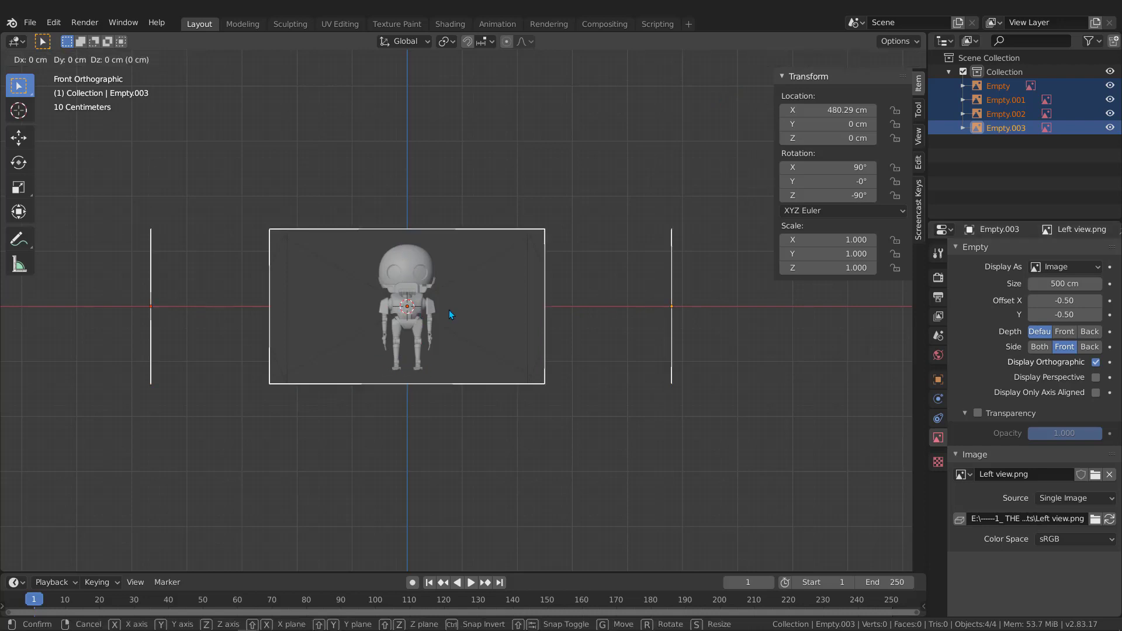
key("z")
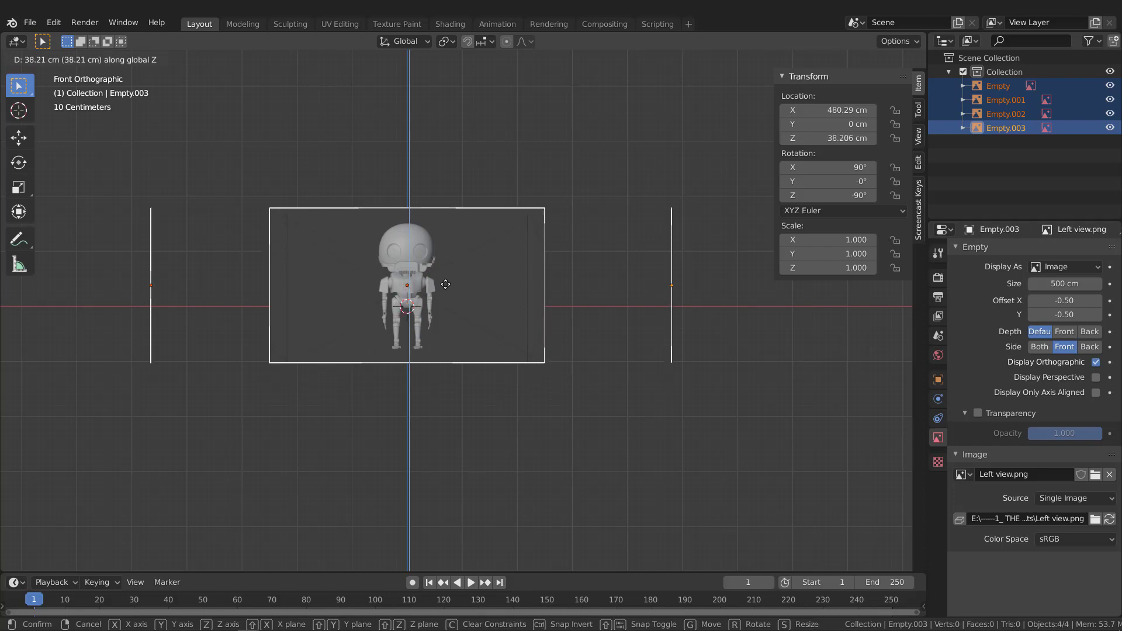
left_click(444, 246)
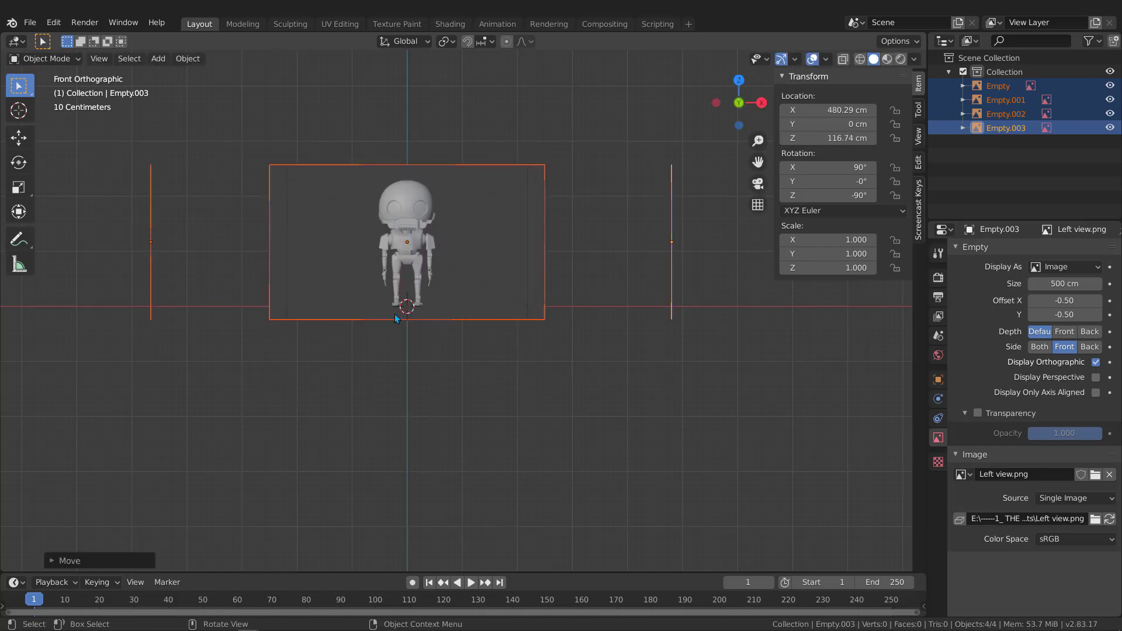
scroll(383, 304, "up", 4)
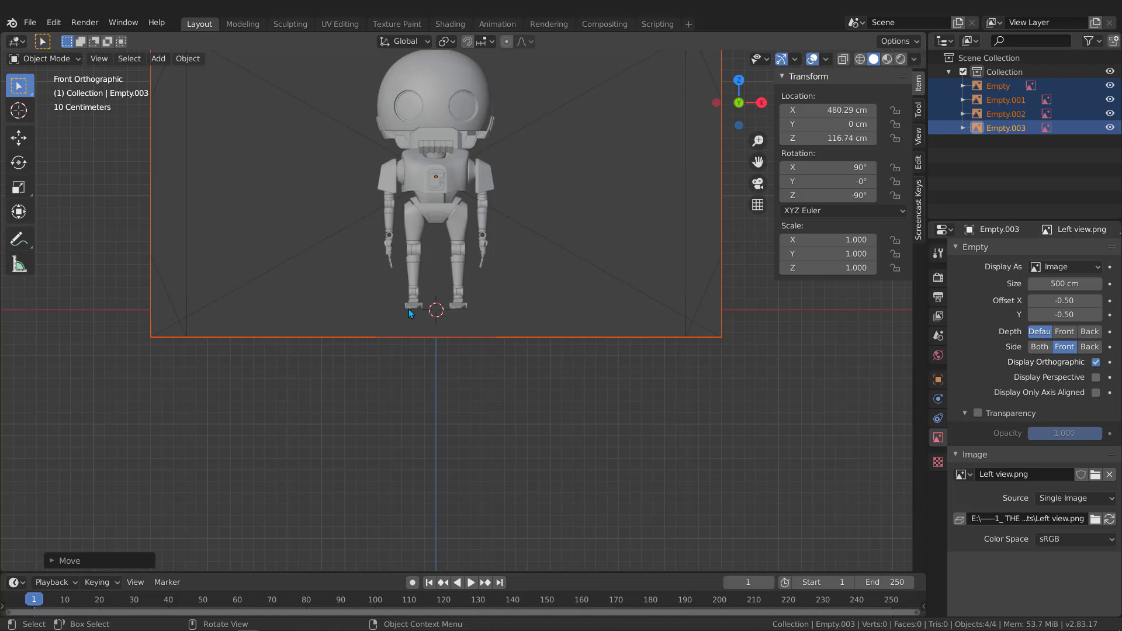
scroll(410, 311, "up", 3)
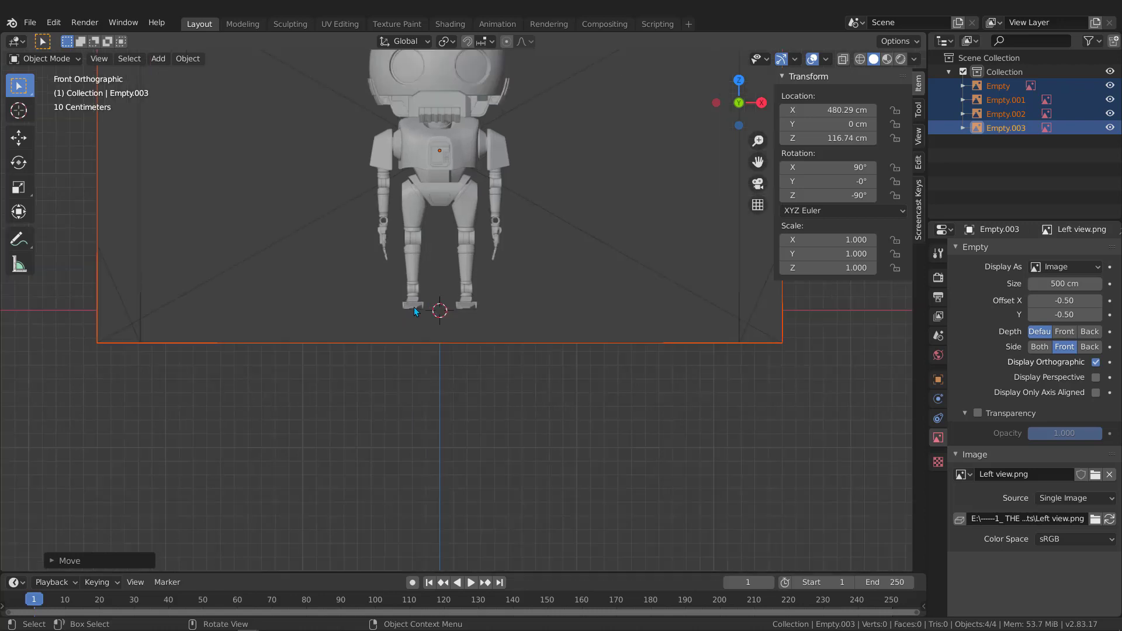
scroll(409, 310, "down", 2)
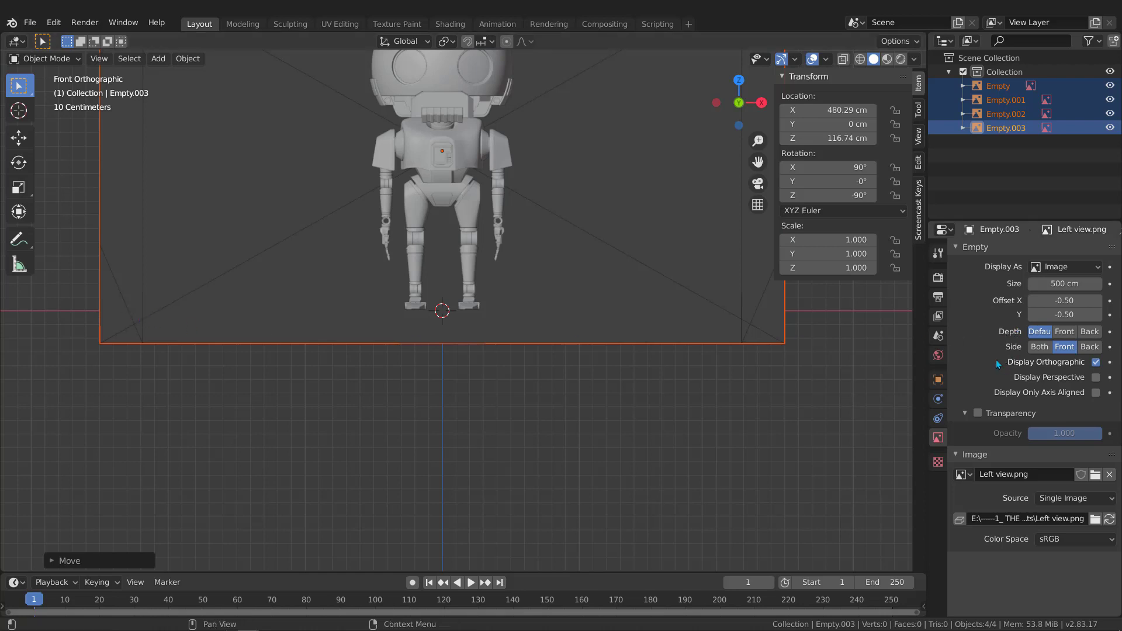
Enable Transparency for the active left reference image with its opacity at 1.000
left_click(977, 413)
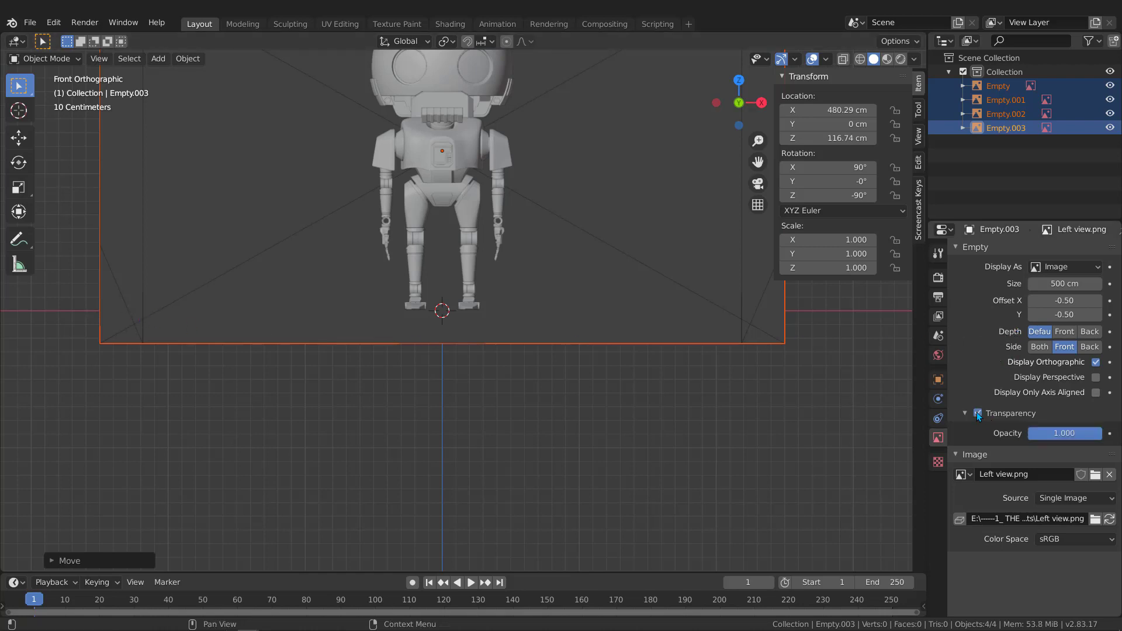
mouse_move(1099, 433)
left_mouse_down()
mouse_move(1032, 433)
mouse_move(1102, 433)
left_mouse_up()
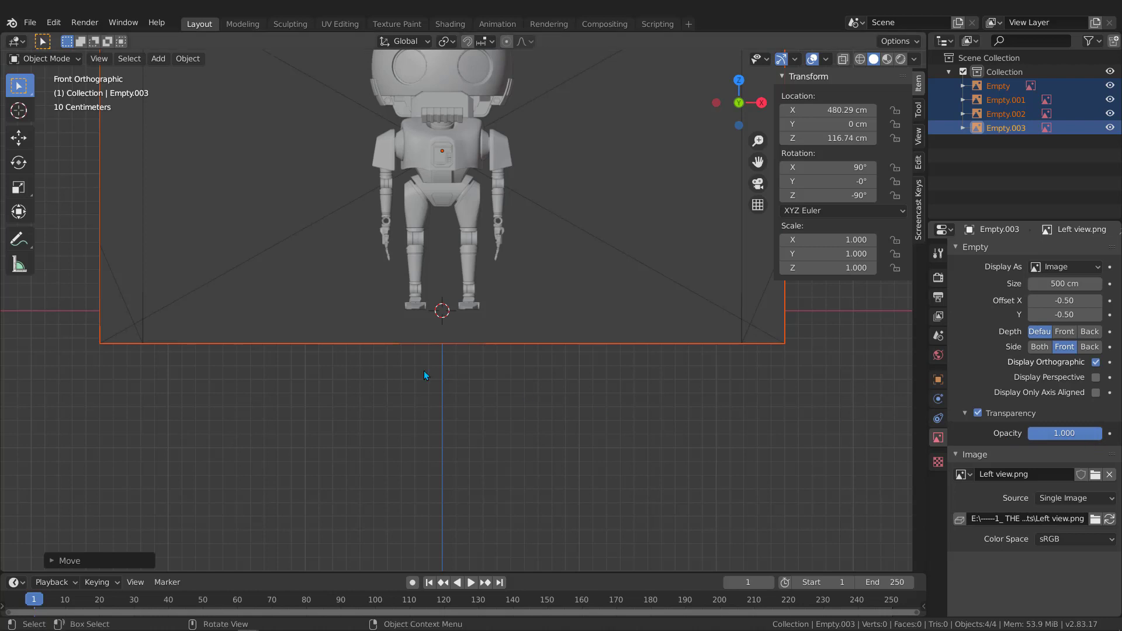
Select only the front reference image, enable its Transparency and set its opacity to about 0.395
scroll(418, 367, "down", 6)
left_click(374, 341)
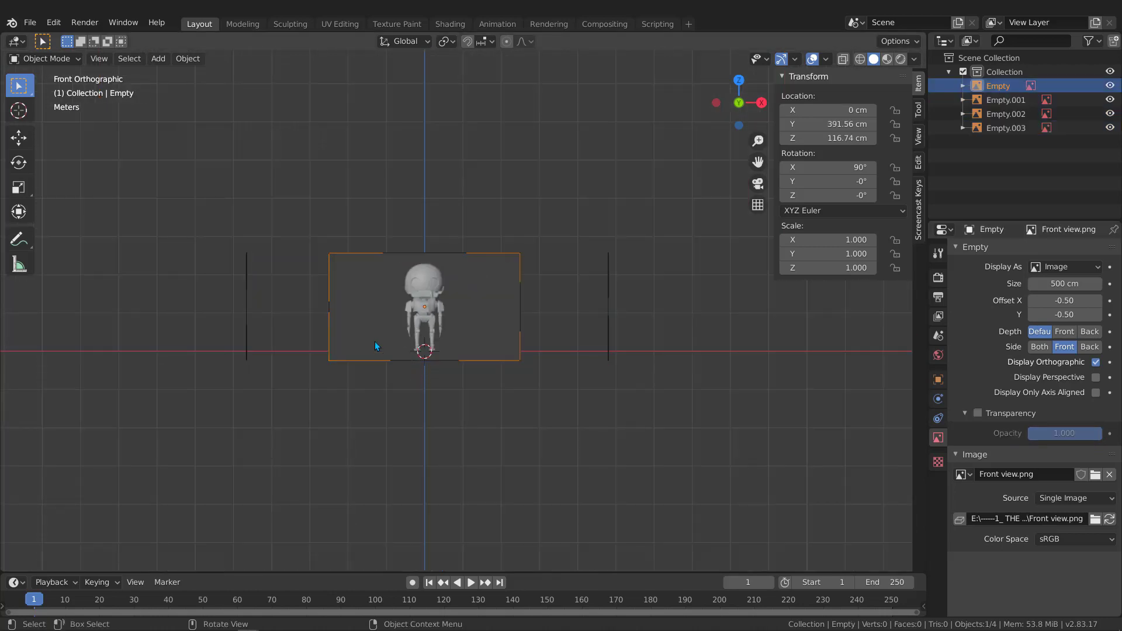
left_click(977, 413)
left_click_drag(1092, 433, 1057, 433)
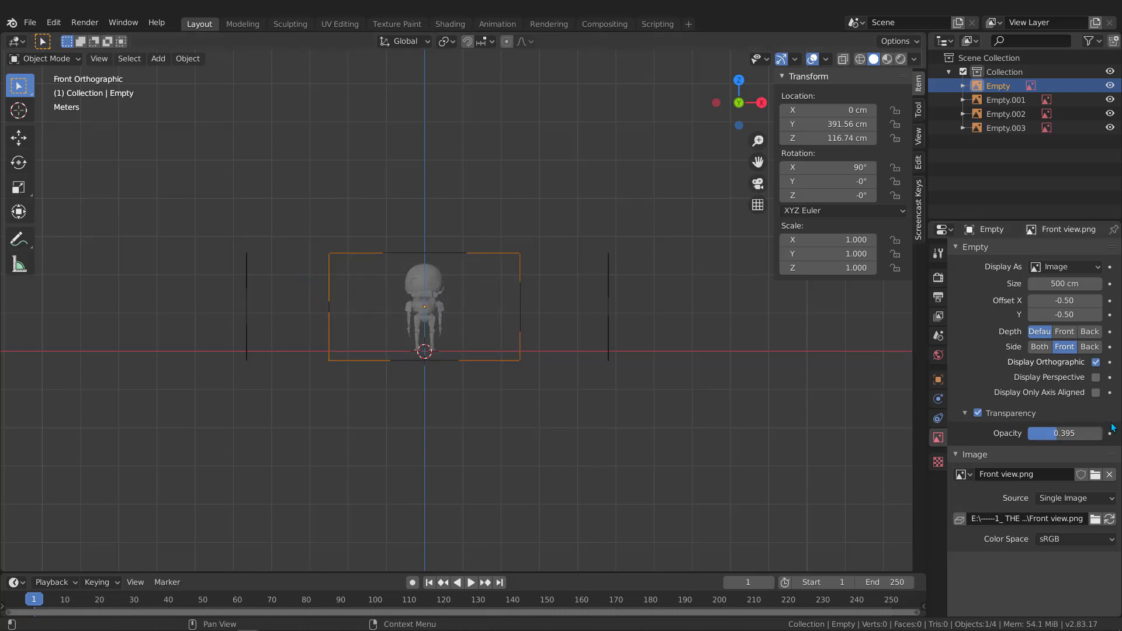
Select all four reference images and lower them along global Z to about 115.51 cm, so the feet meet the ground line
key("a")
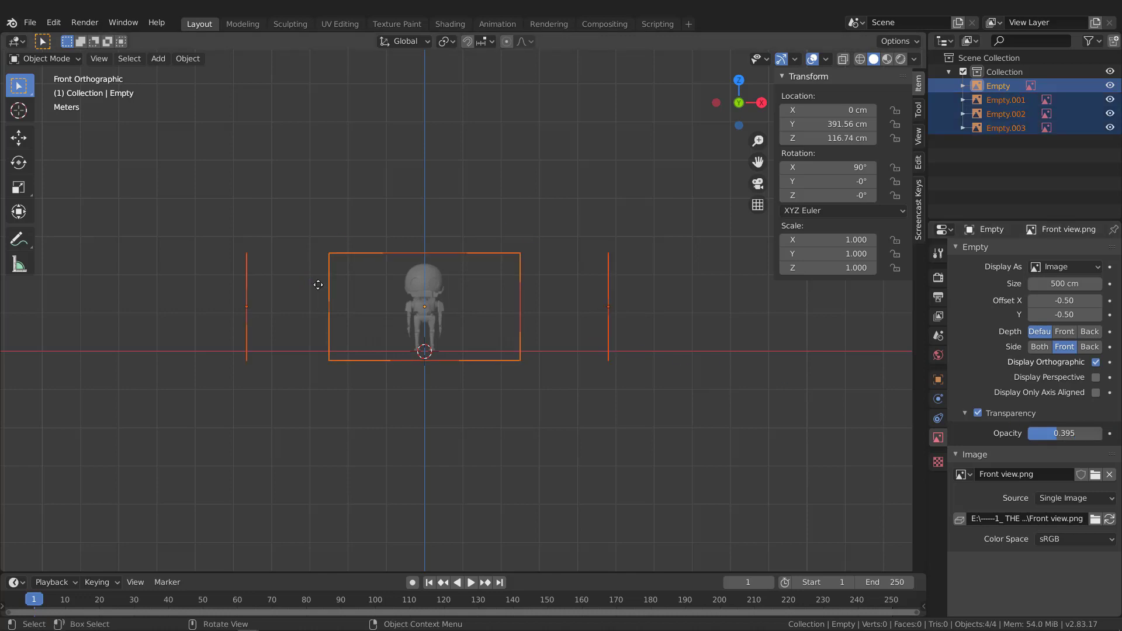
scroll(404, 360, "up", 1)
scroll(405, 360, "up", 10)
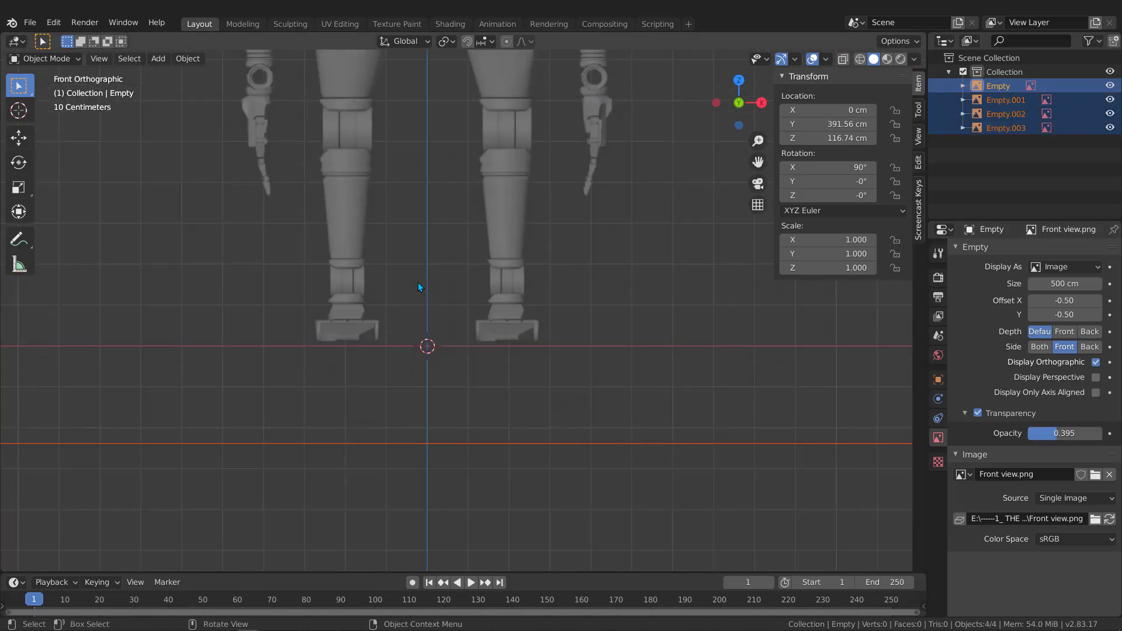
scroll(489, 285, "down", 3)
key("g")
key("z")
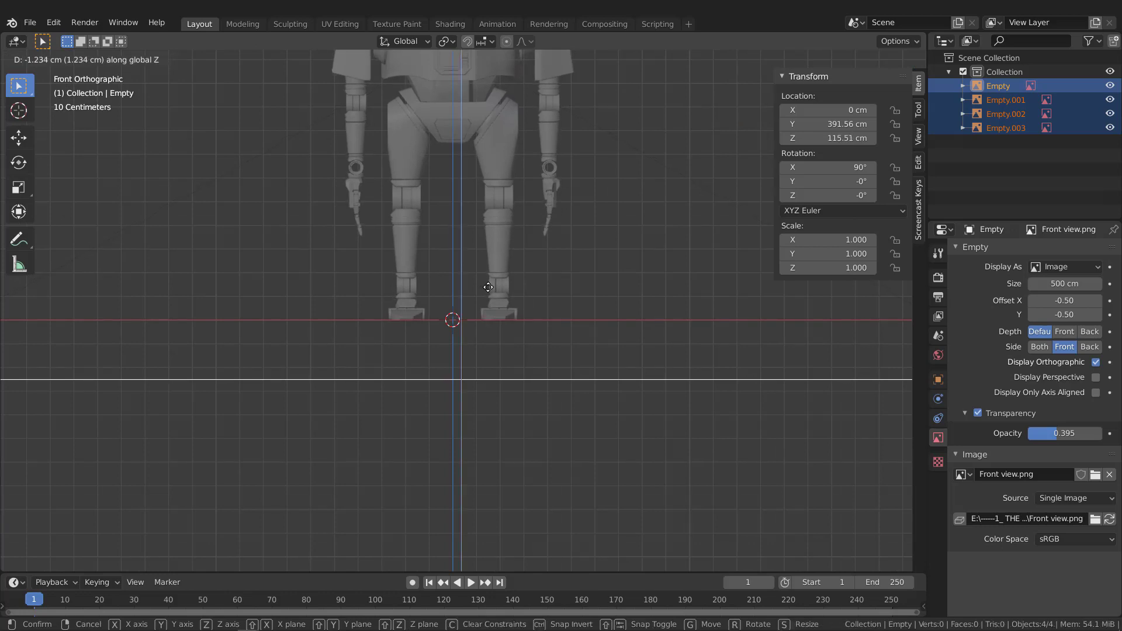
left_click(488, 288)
Check the reference images from a perspective angle, return to the front orthographic view and inspect the feet against the ground line
scroll(487, 289, "down", 5)
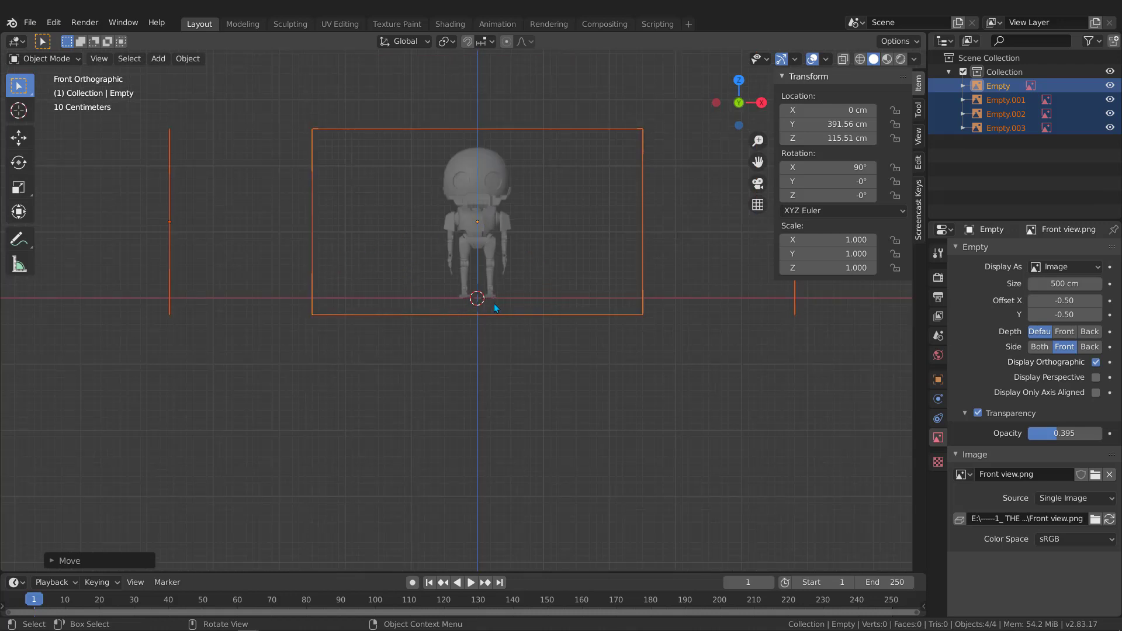
scroll(478, 261, "up", 2)
scroll(461, 269, "down", 3)
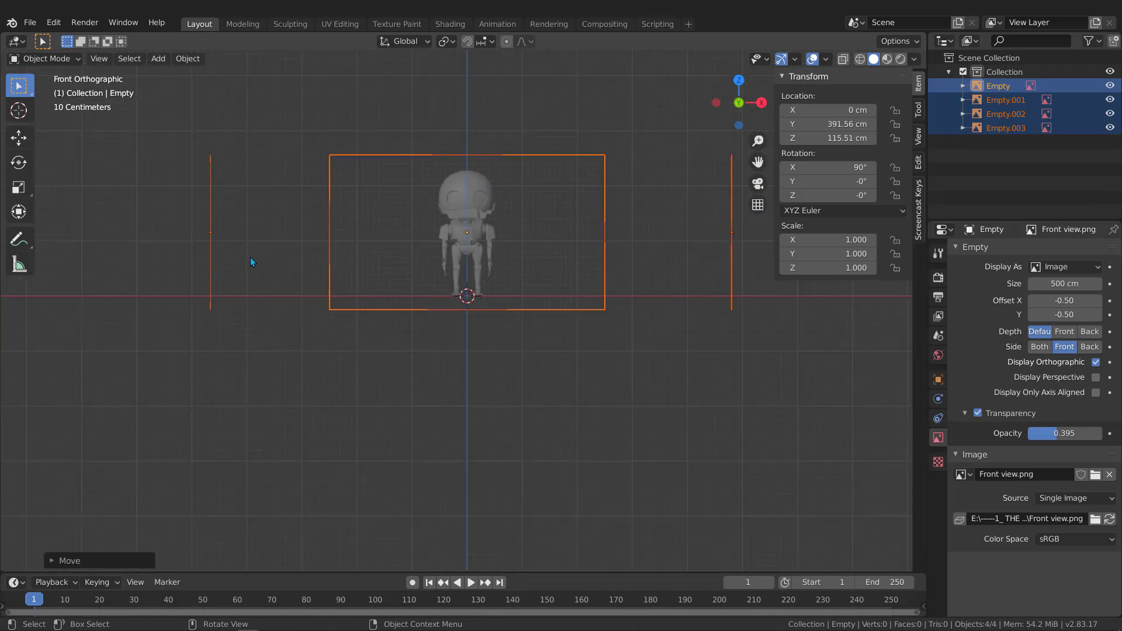
middle_click_drag(426, 243, 475, 285)
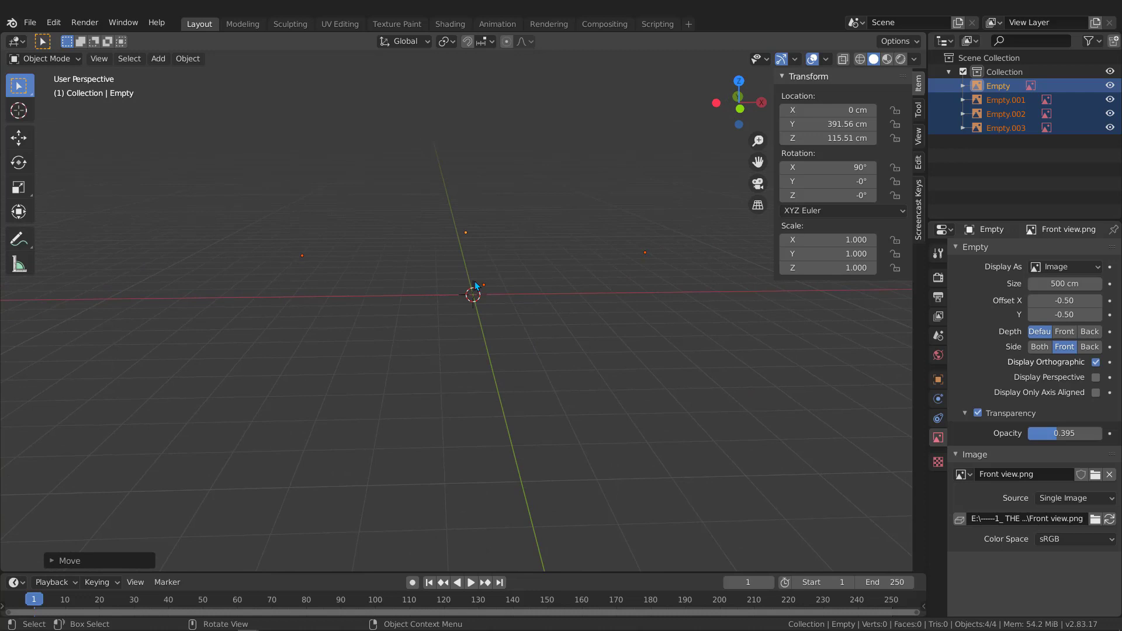
key("KP_1")
scroll(473, 246, "up", 4)
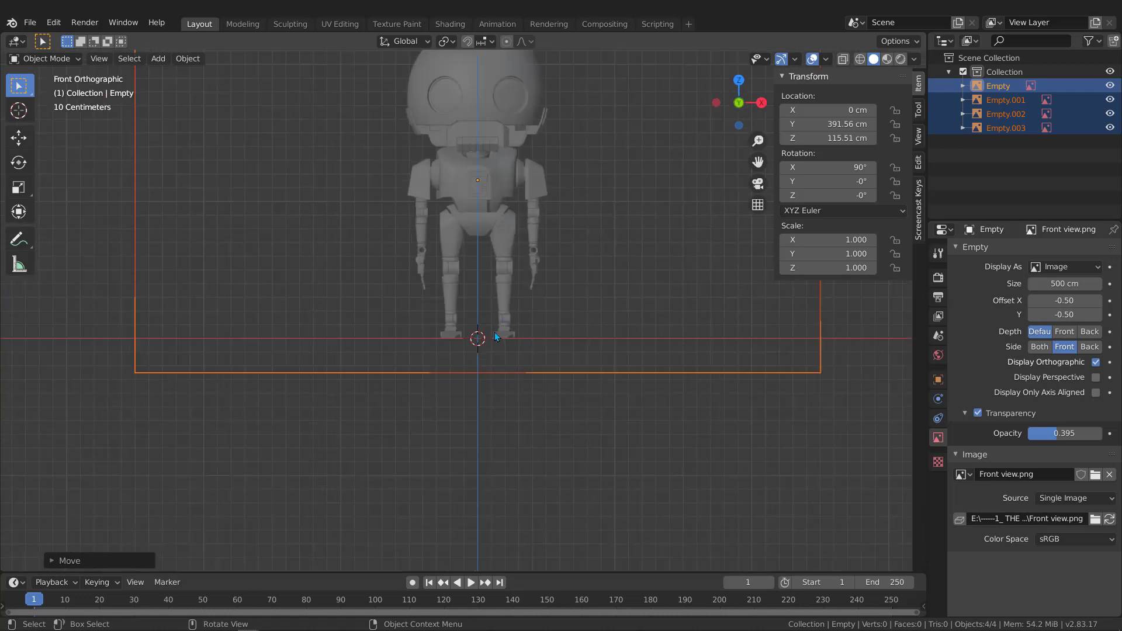
scroll(456, 288, "up", 3)
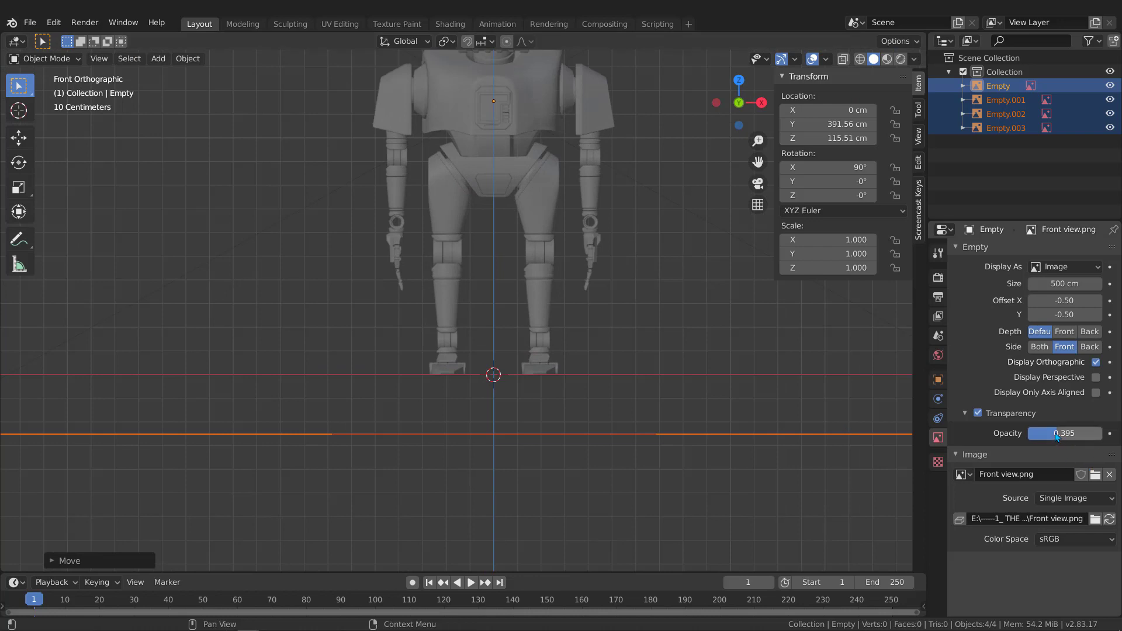
Set the front reference image's opacity back to 1.000 and deselect all reference images
left_click_drag(1057, 436, 1104, 436)
scroll(507, 297, "down", 4)
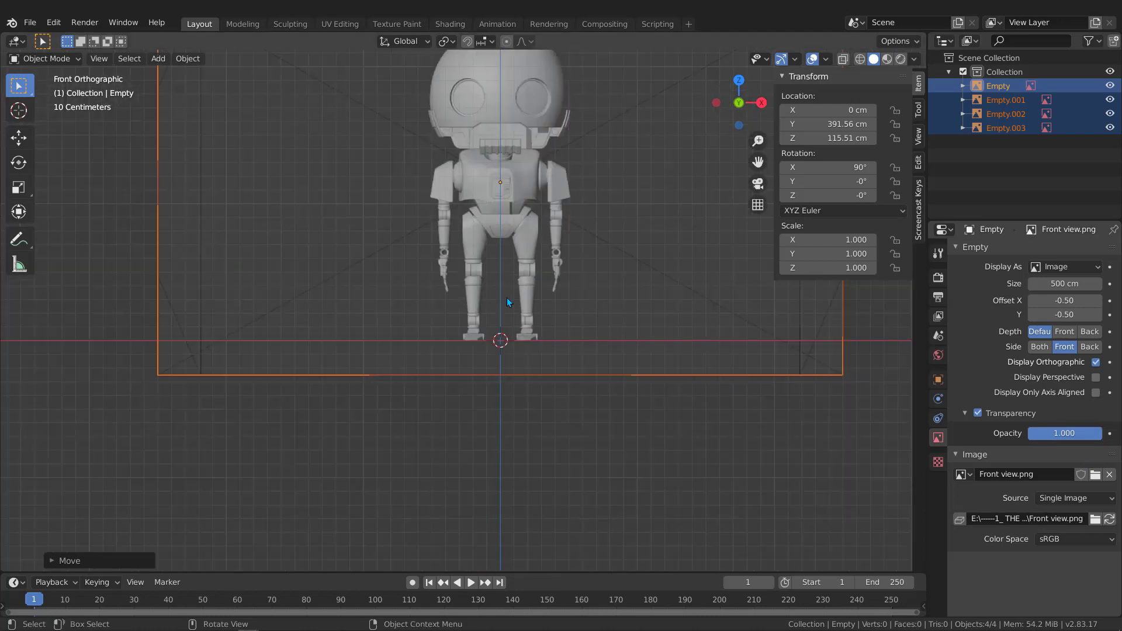
scroll(416, 272, "down", 1)
scroll(265, 197, "up", 4)
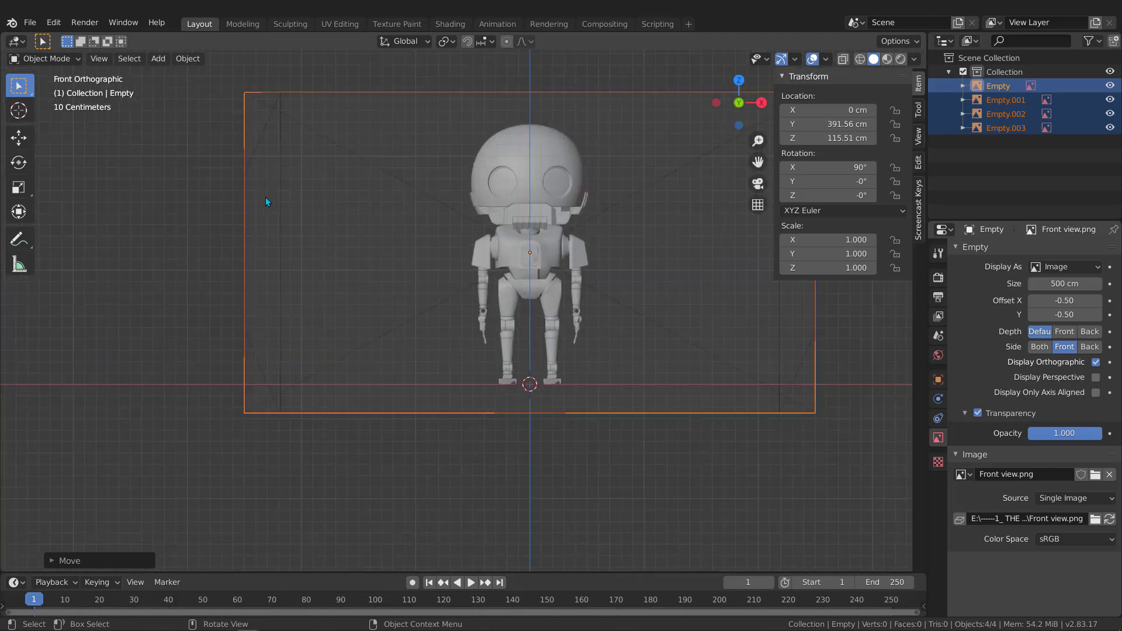
scroll(222, 241, "down", 3)
scroll(268, 203, "down", 2)
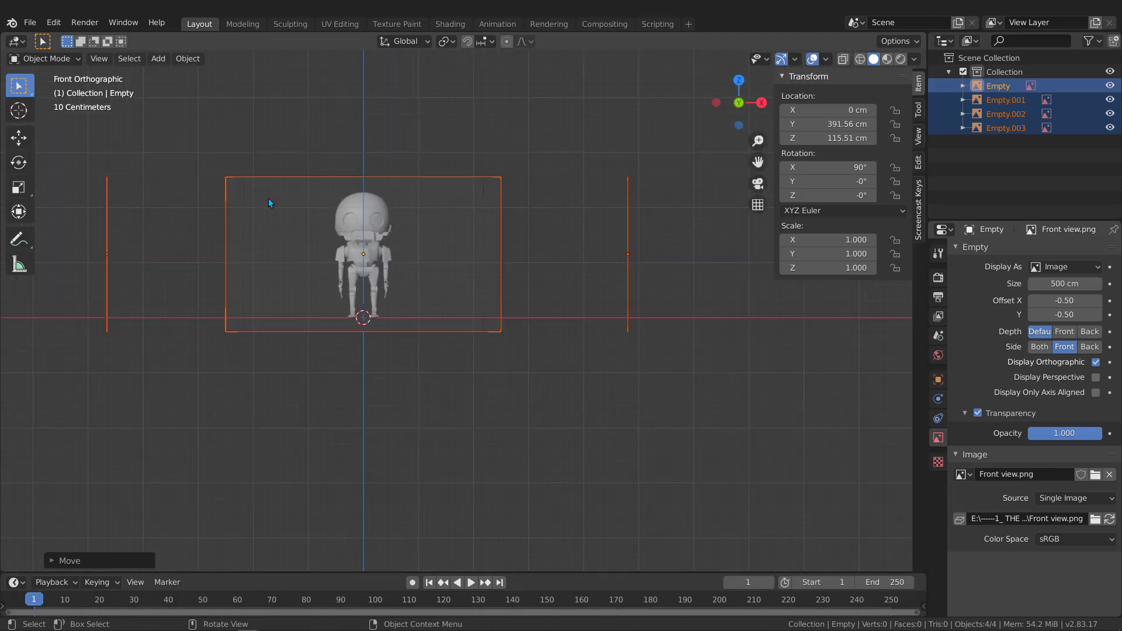
scroll(327, 193, "up", 4)
middle_click_drag(351, 140, 386, 177, "shift")
scroll(385, 176, "down", 2)
left_click(383, 370)
scroll(383, 370, "up", 3)
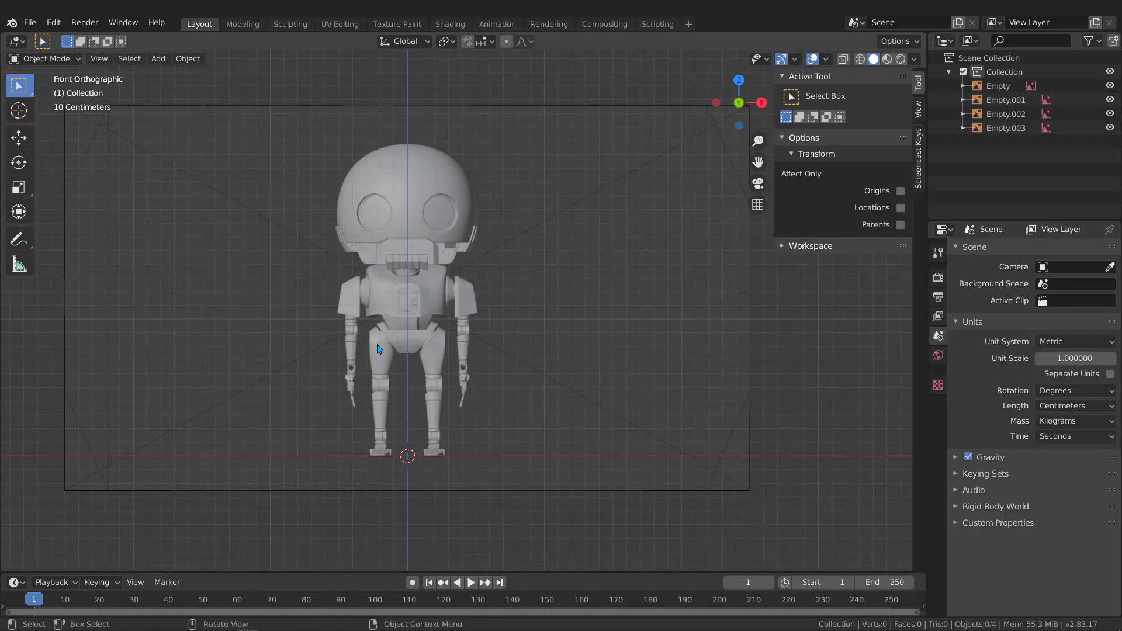
Add a cube mesh at the world origin in the front orthographic view
scroll(377, 348, "down", 5)
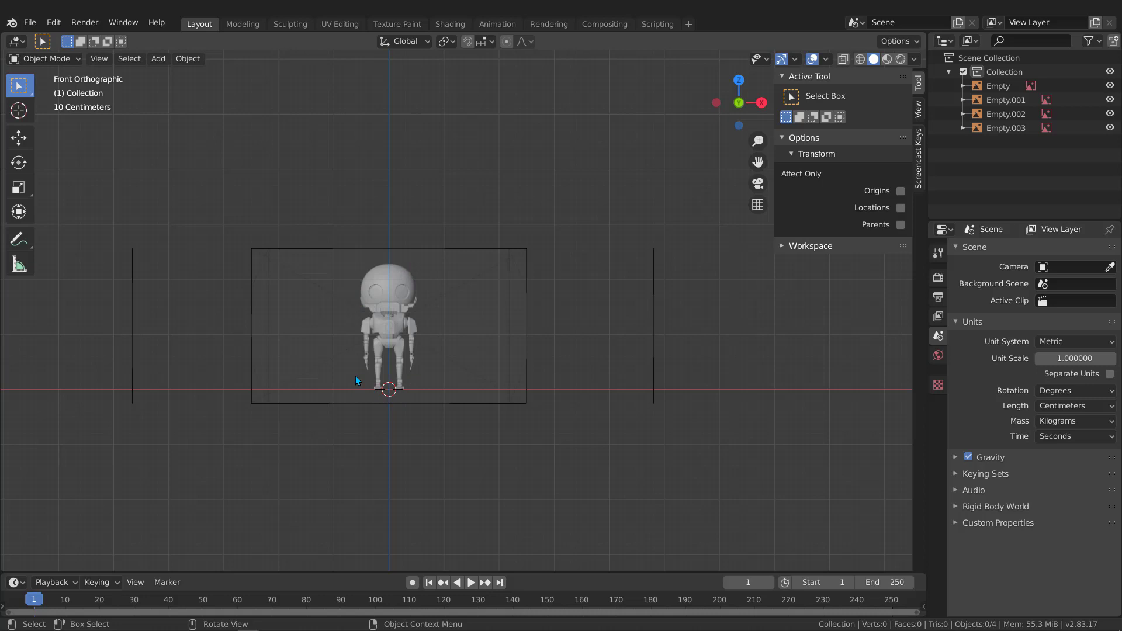
scroll(355, 376, "up", 3)
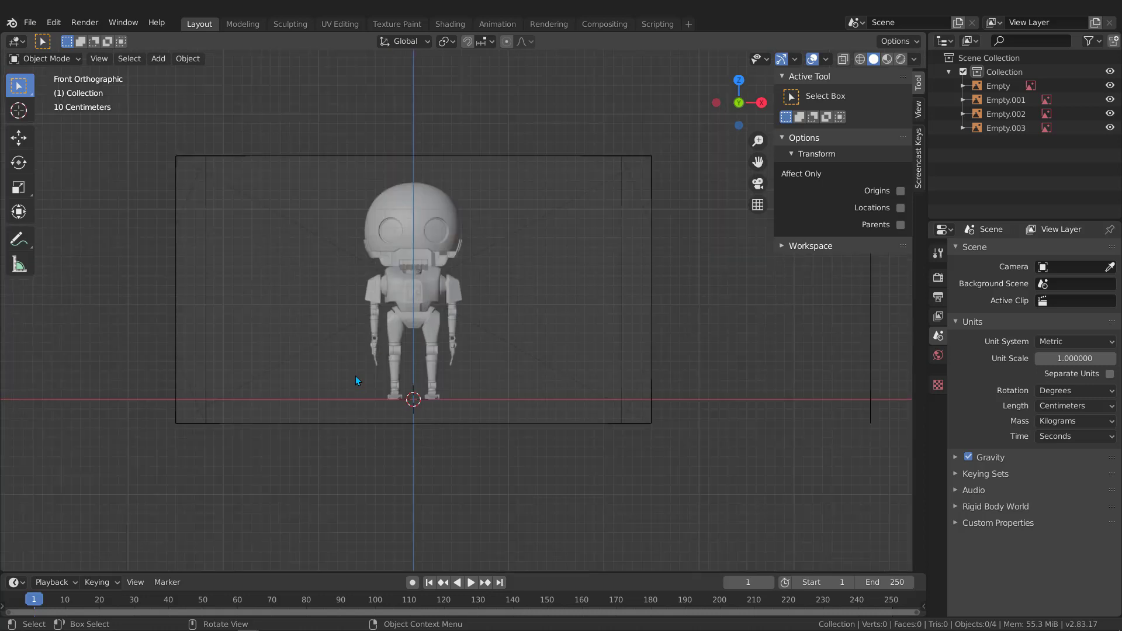
middle_click_drag(413, 396, 423, 446, "shift")
scroll(429, 451, "up", 1)
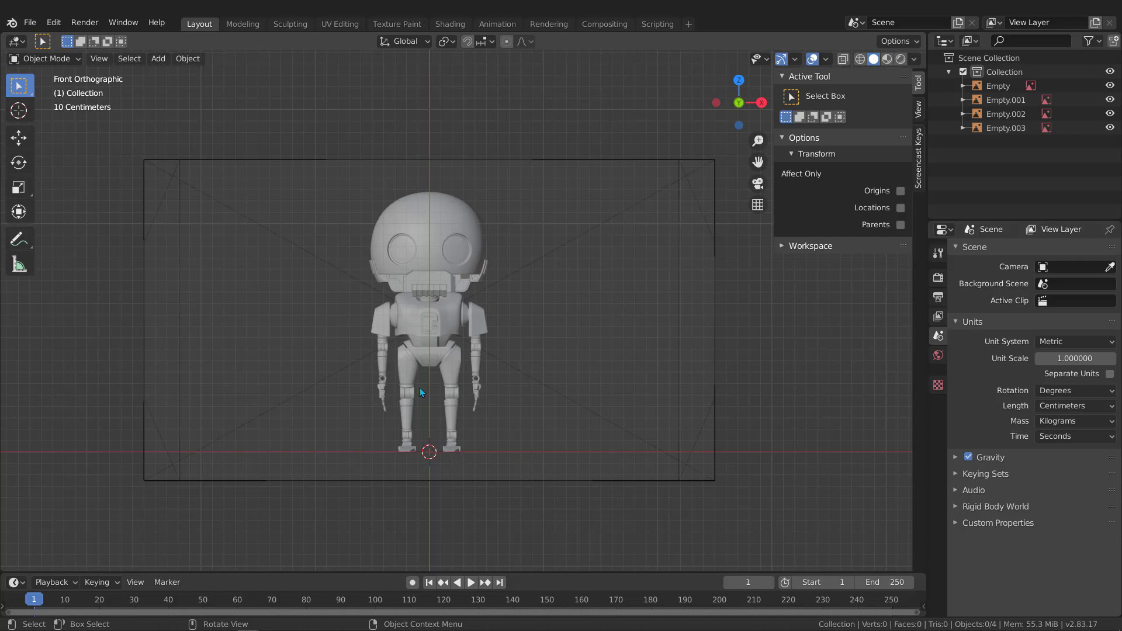
left_click(165, 61)
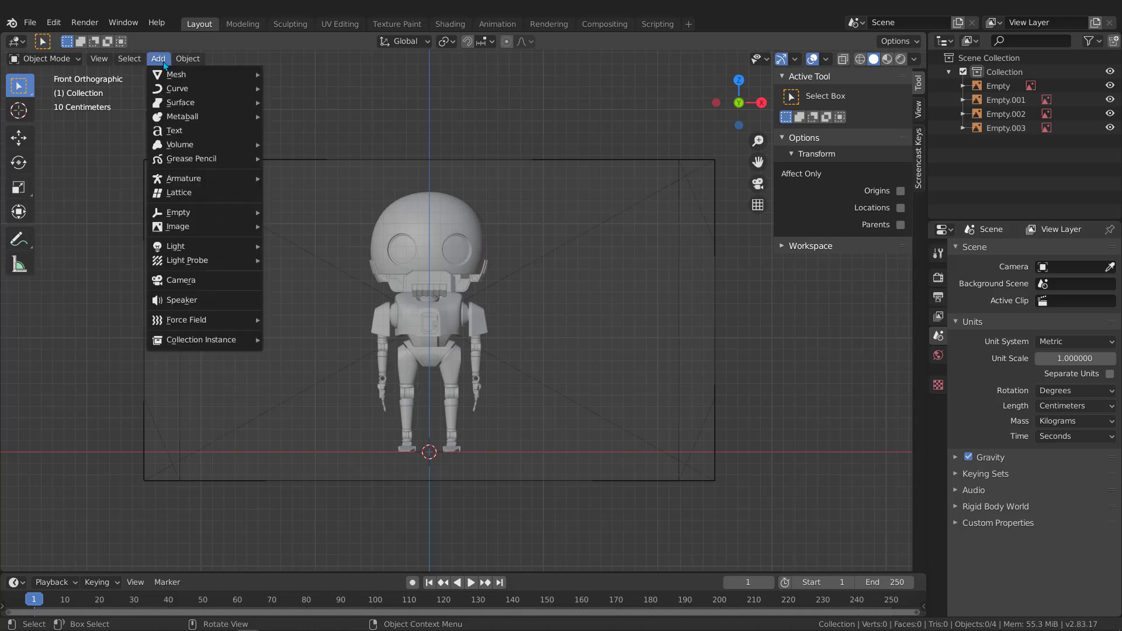
mouse_move(175, 75)
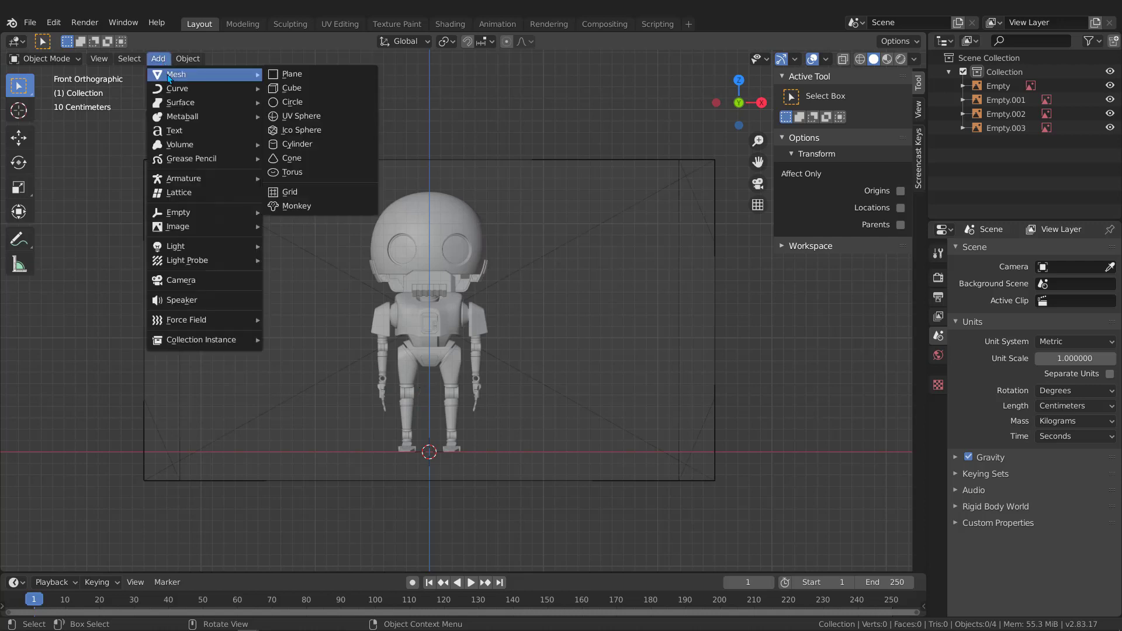
left_click(308, 89)
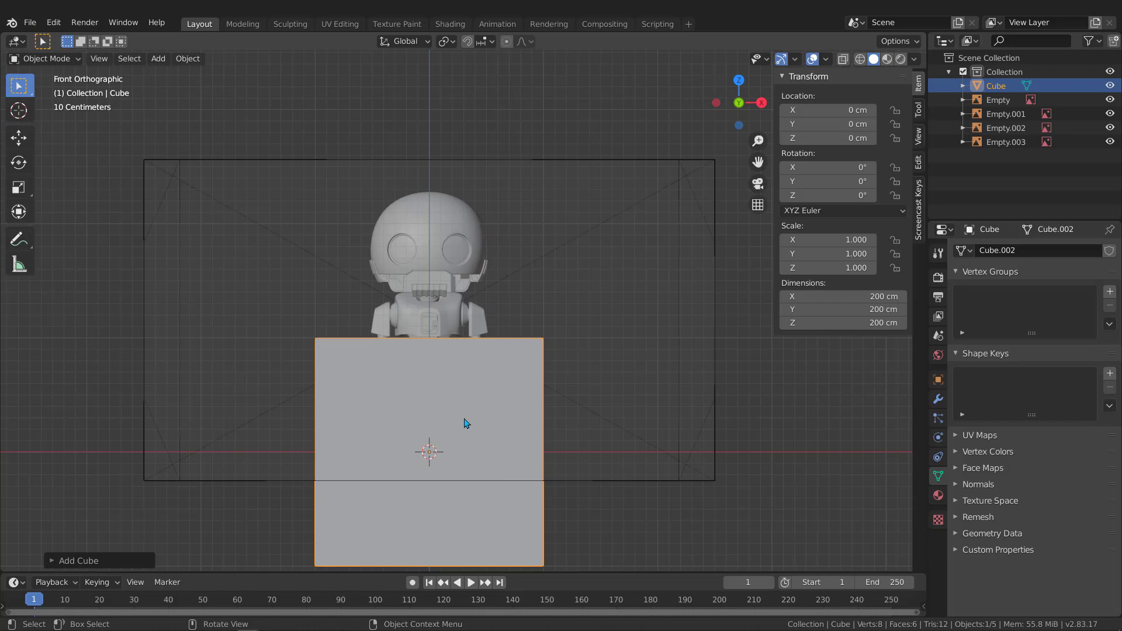
Hide the cube's transform properties beside the viewport and show them again
scroll(468, 422, "down", 1)
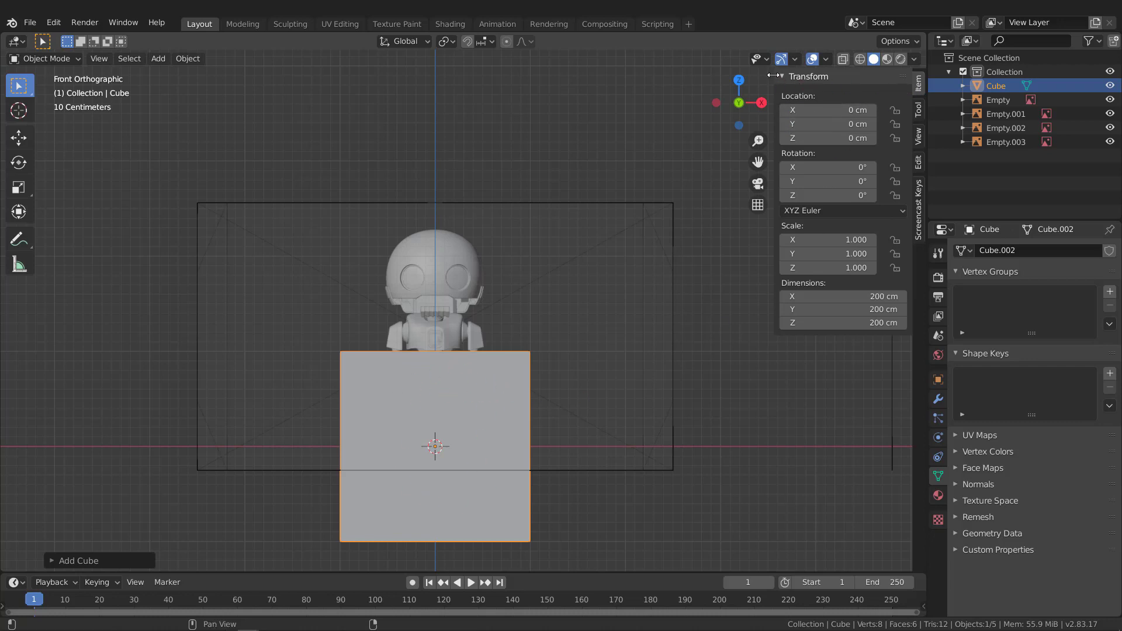
left_click_drag(773, 76, 924, 82)
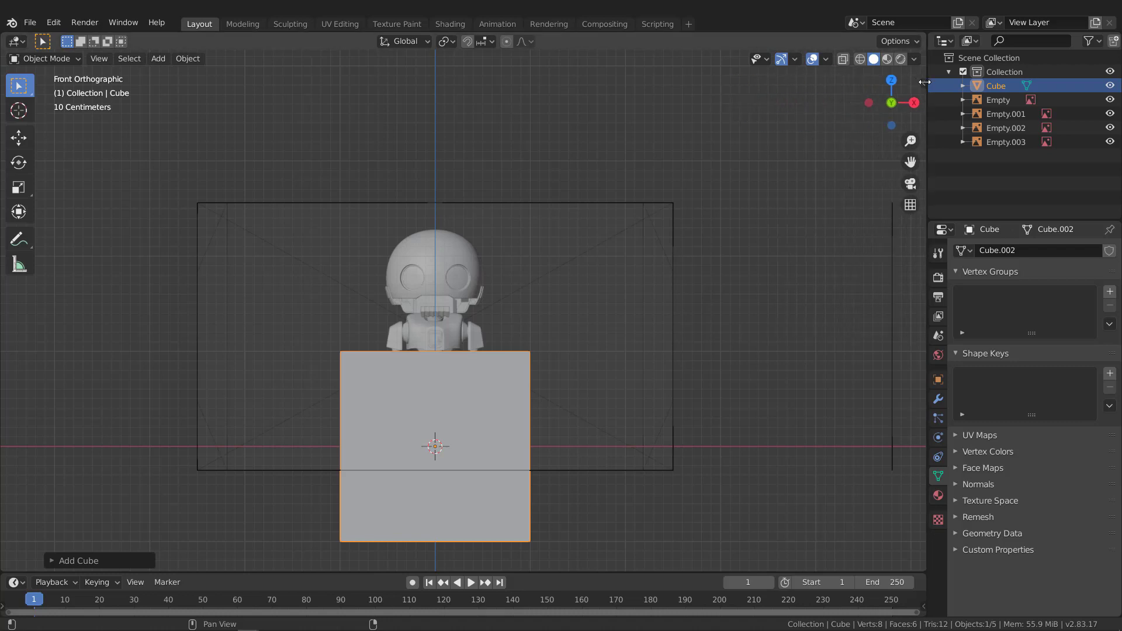
left_click(923, 81)
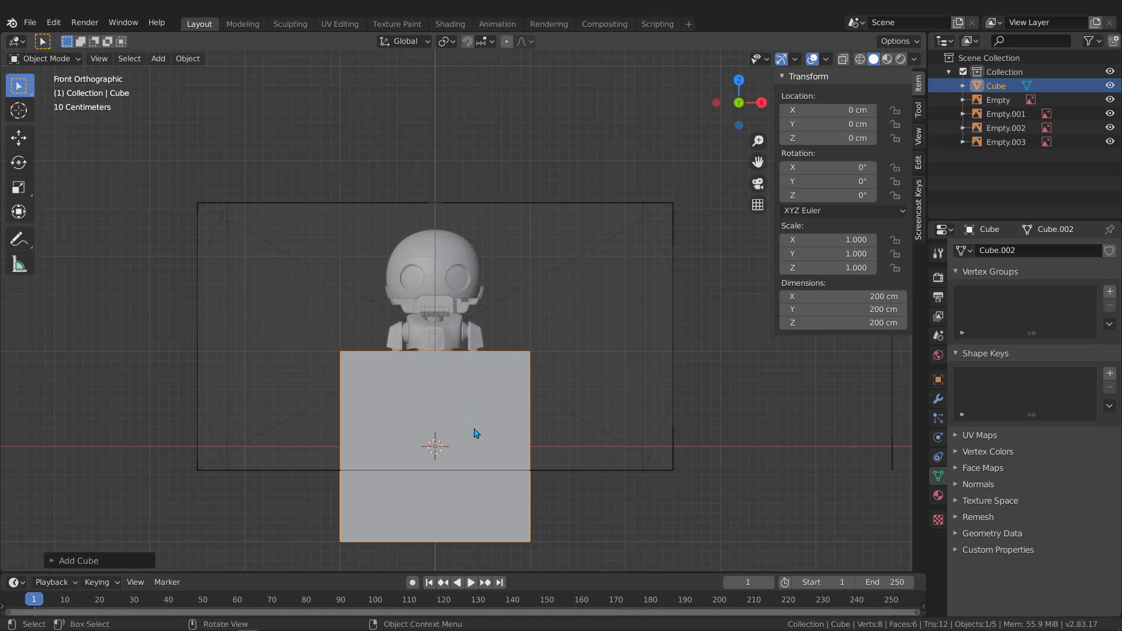
Raise the cube along global Z to about 100.72 cm so its base rests on the ground line
key("g")
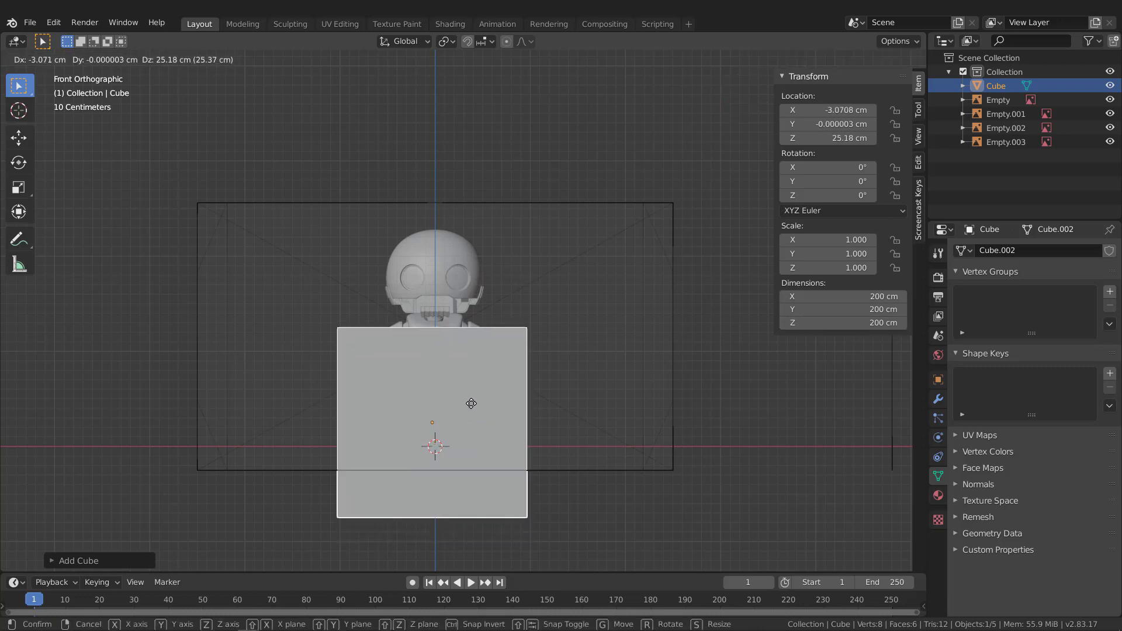
key("z")
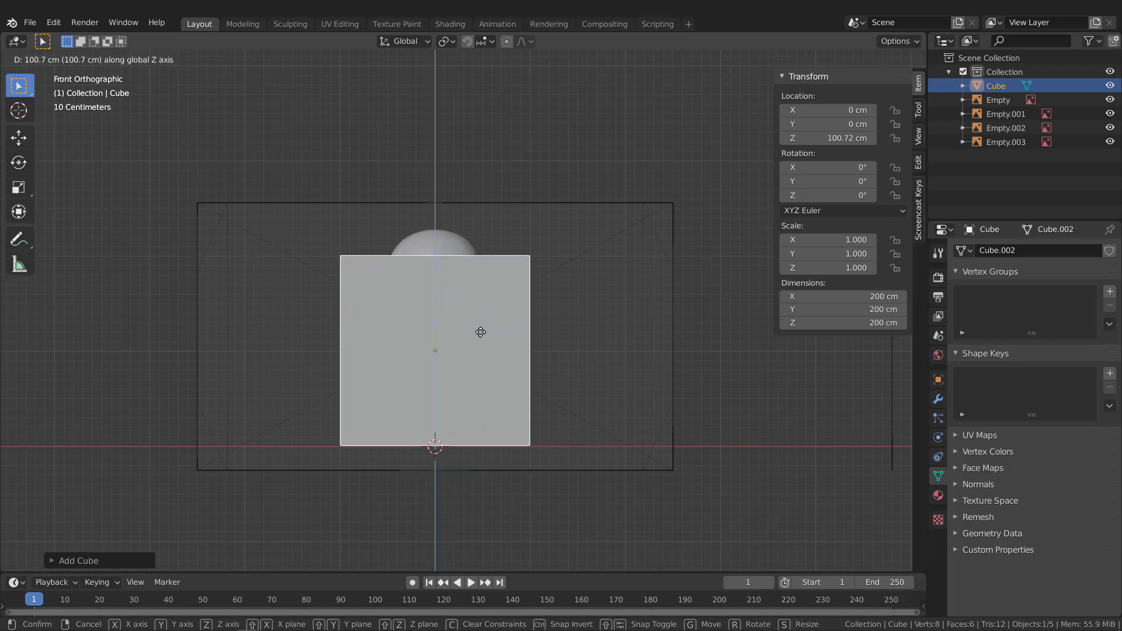
left_click(481, 332)
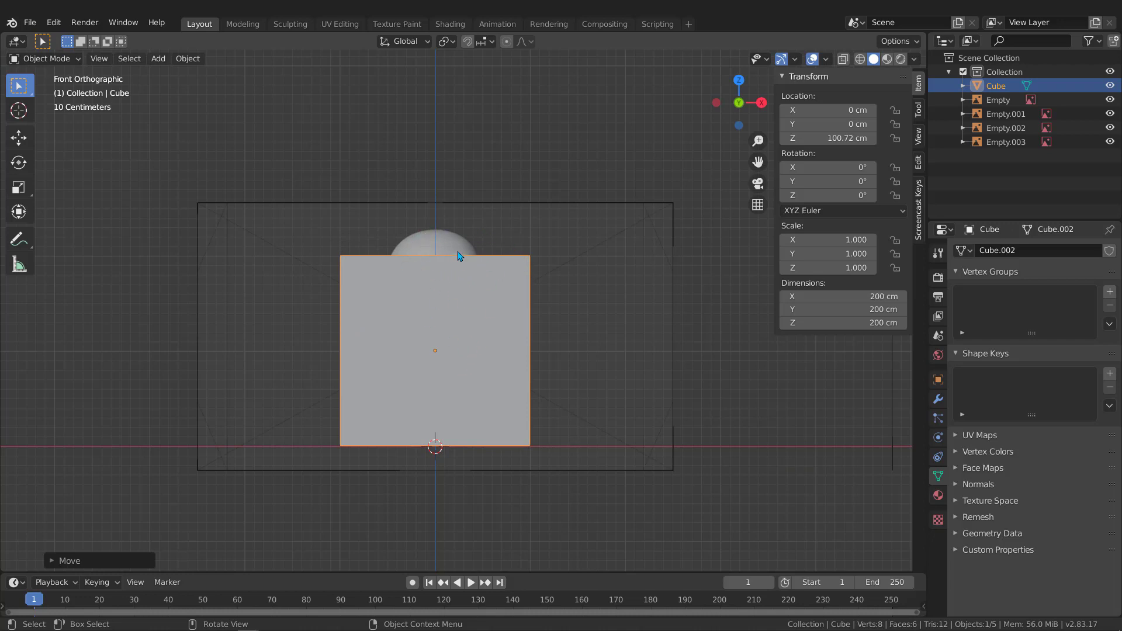
scroll(450, 257, "down", 2)
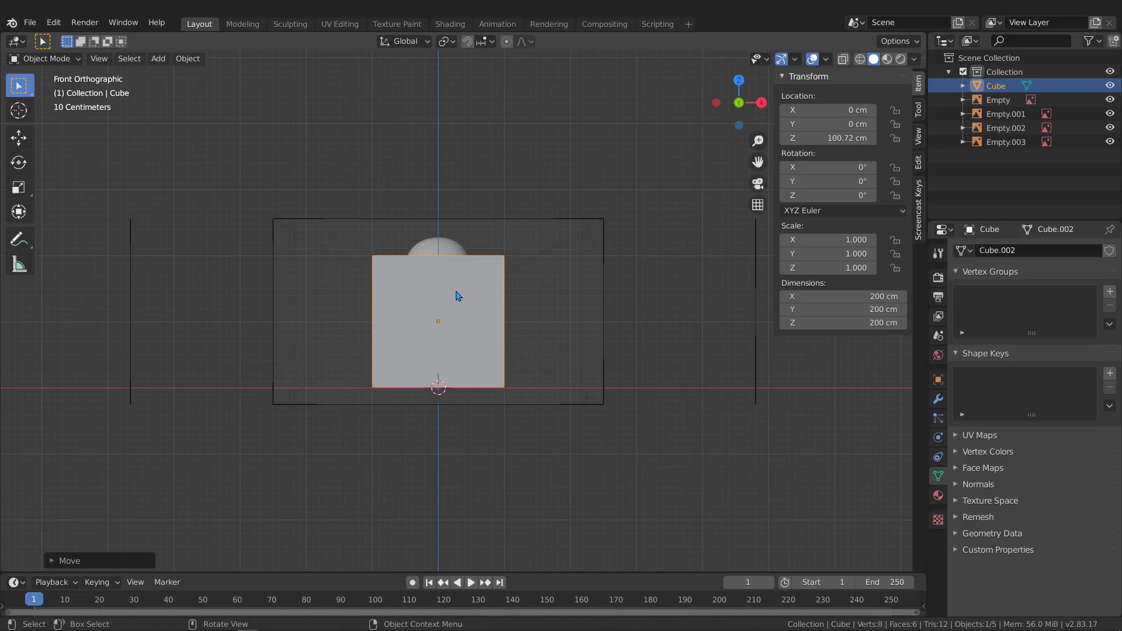
Delete the cube and undo the deletion
key("Delete")
scroll(455, 304, "down", 2)
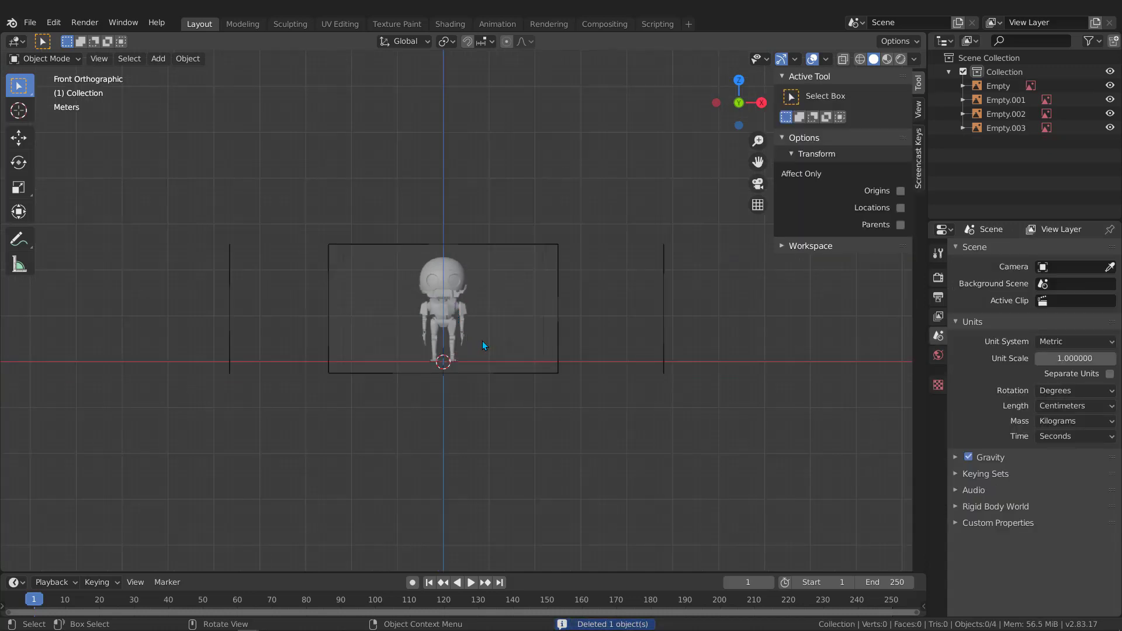
scroll(454, 306, "up", 3)
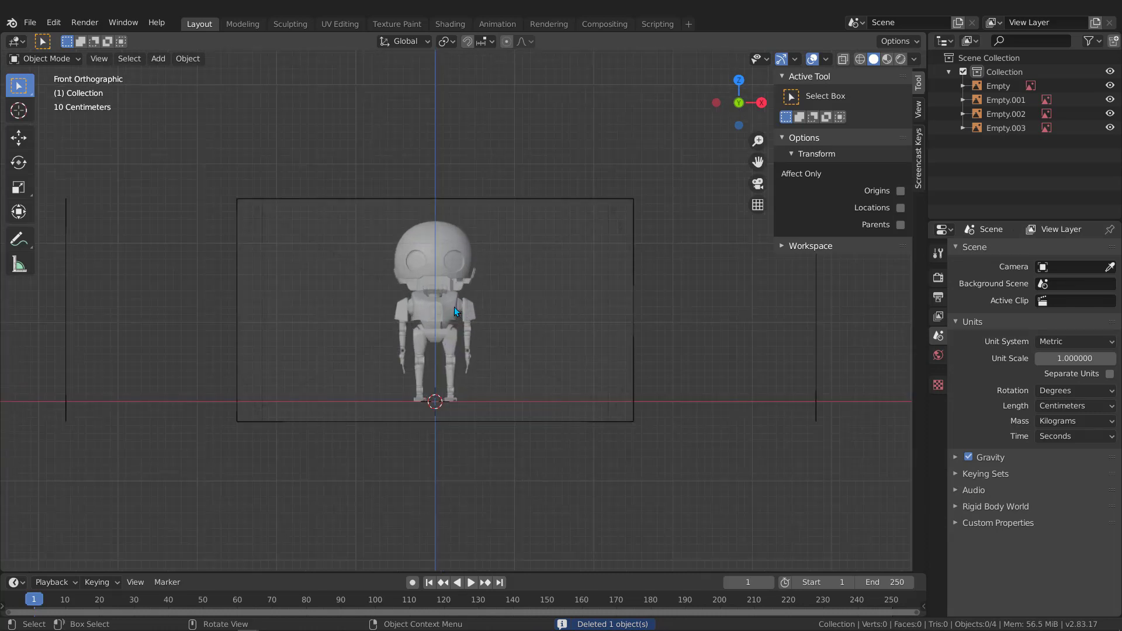
key("ctrl+z")
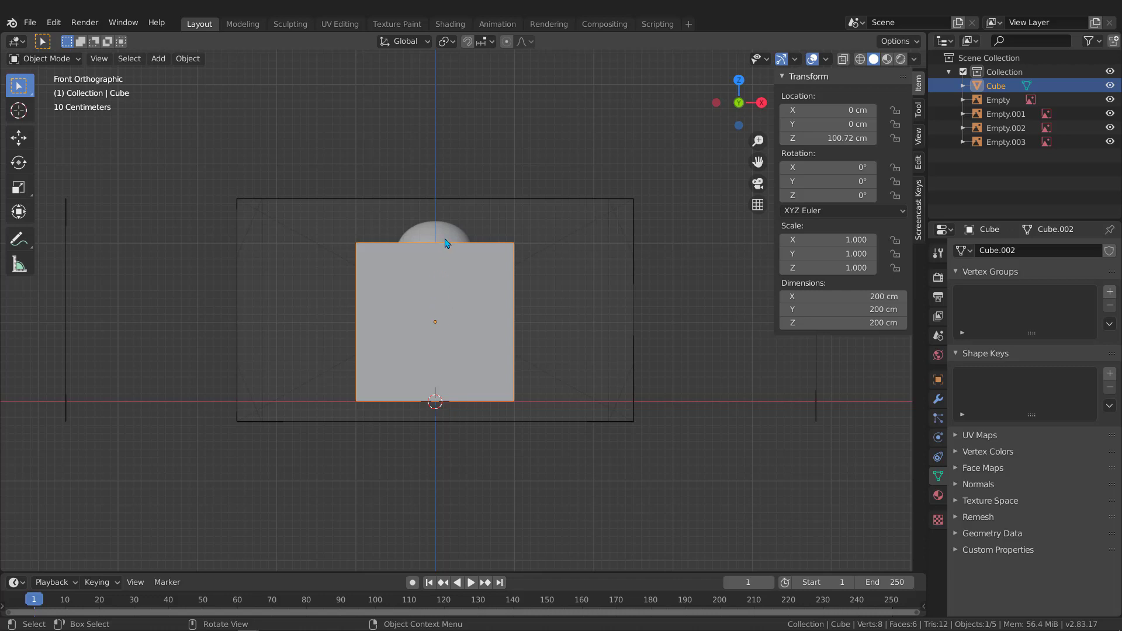
Set the cube's Z dimension to 50 cm
left_click(854, 323)
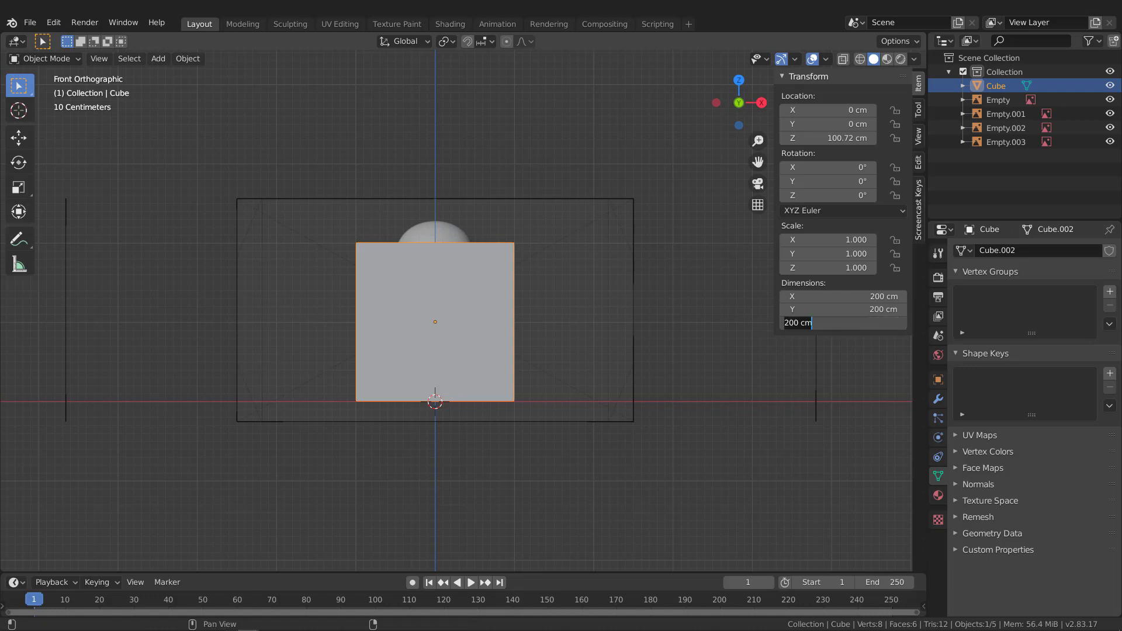
type("50")
key("Return")
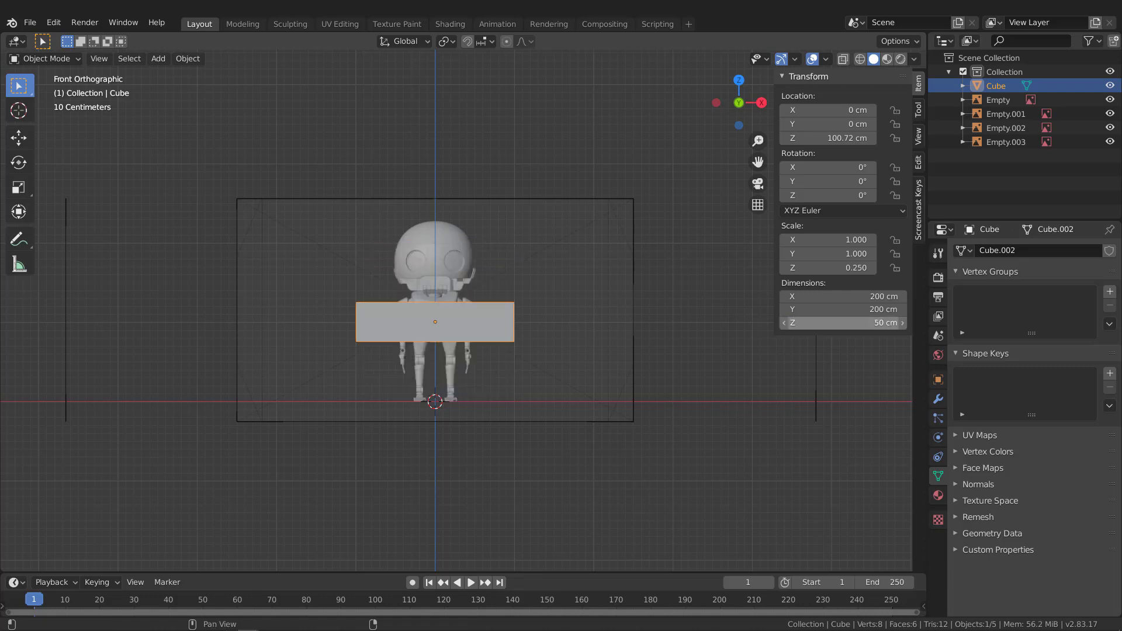
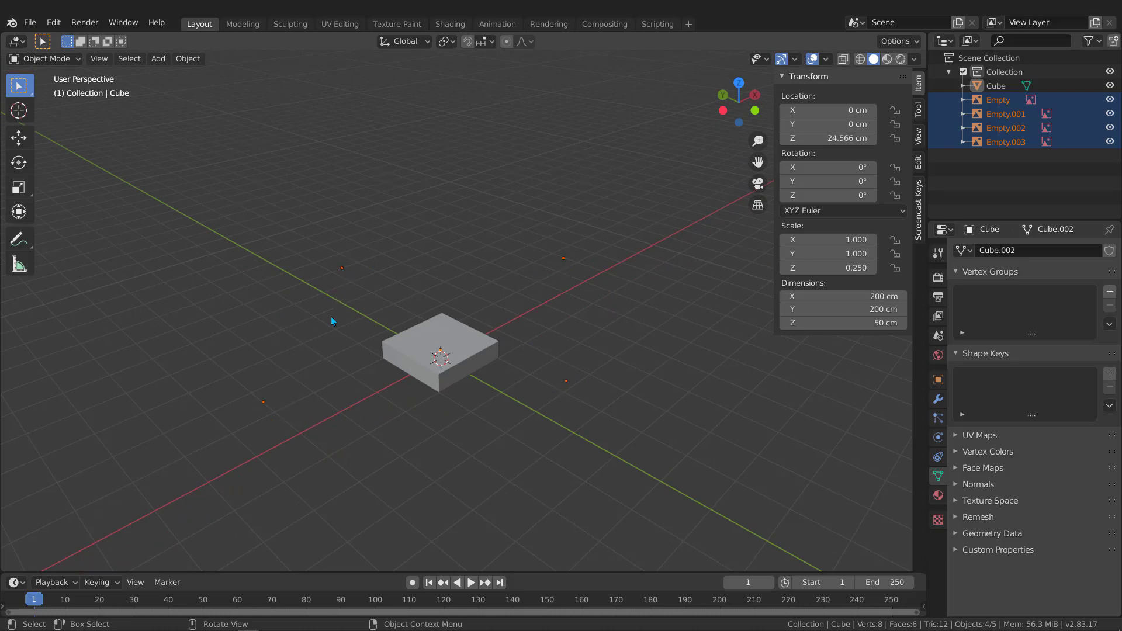
Switch to the front orthographic view and frame the front blueprint together with the reference cube
middle_click_drag(540, 366, 453, 351)
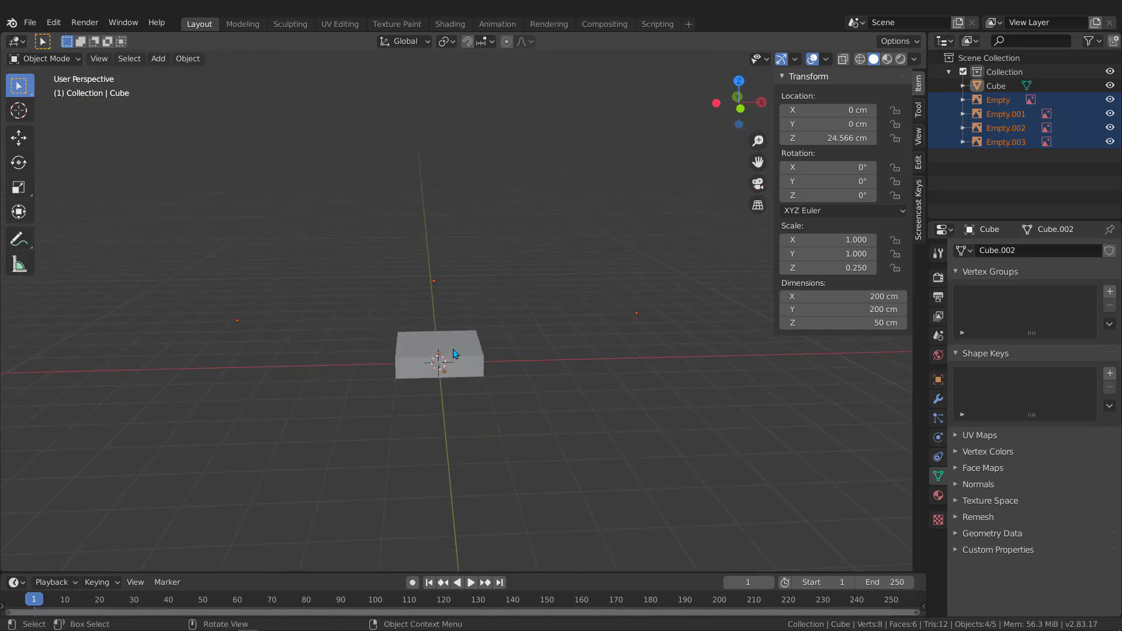
key("KP_1")
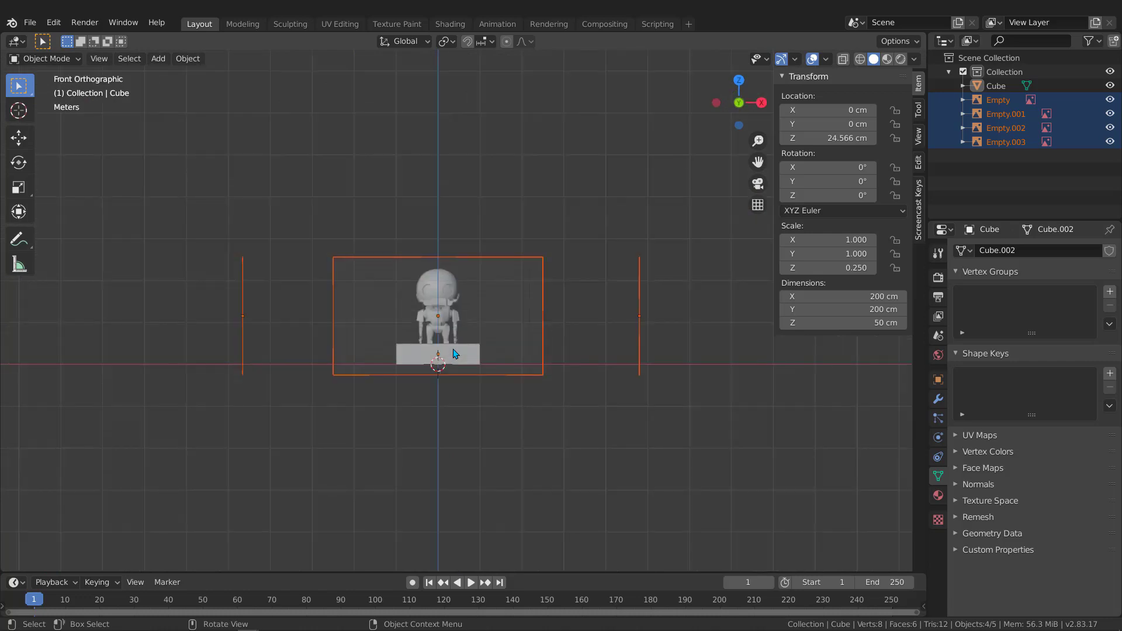
scroll(460, 322, "up", 3)
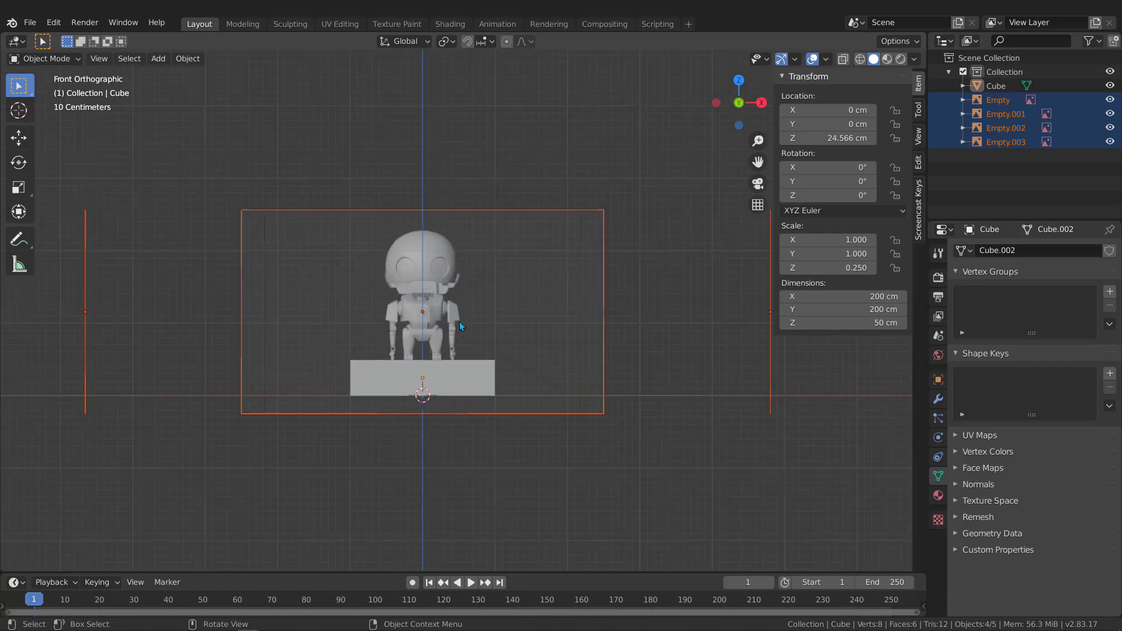
middle_click_drag(465, 173, 497, 177, "shift")
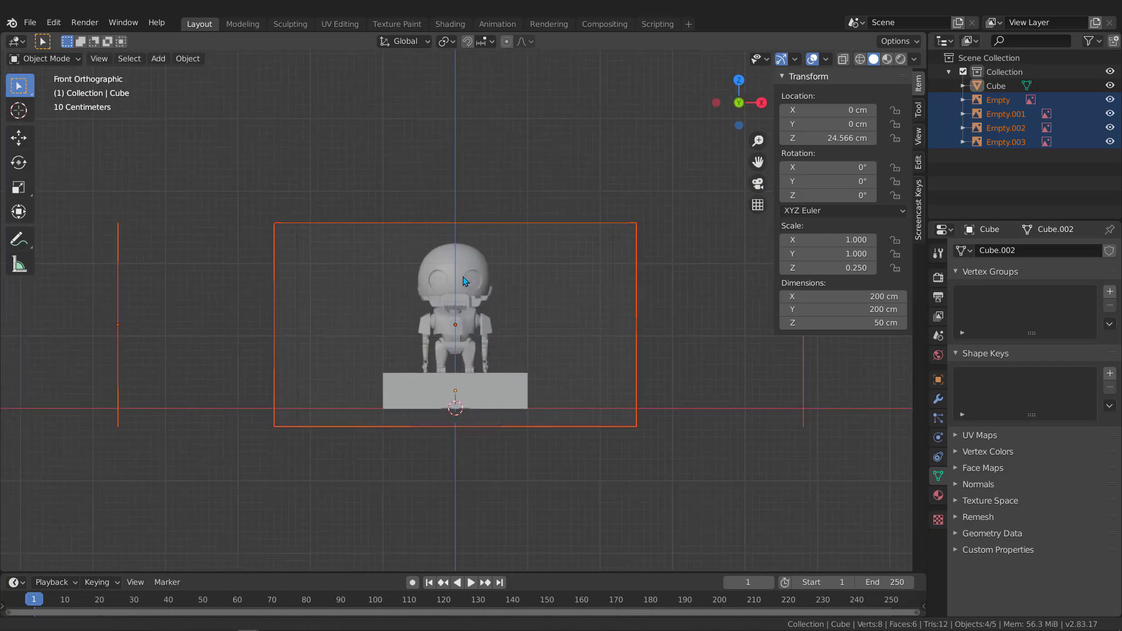
Try scaling the four selected blueprint images with the current transform pivot point, cancelling each attempt
left_click(450, 41)
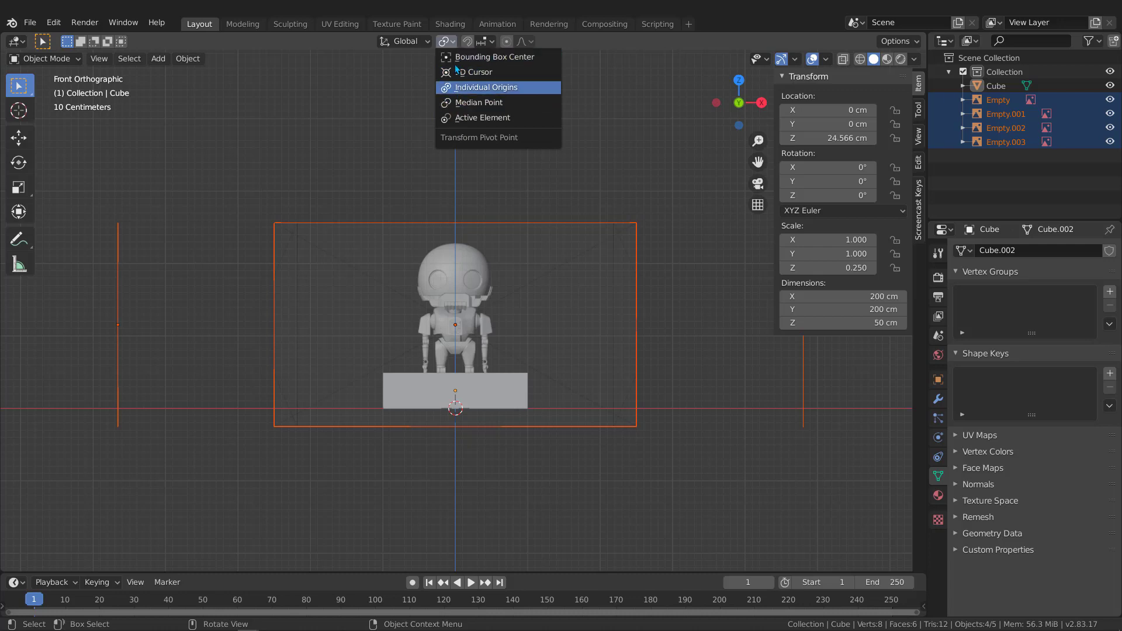
left_click(453, 44)
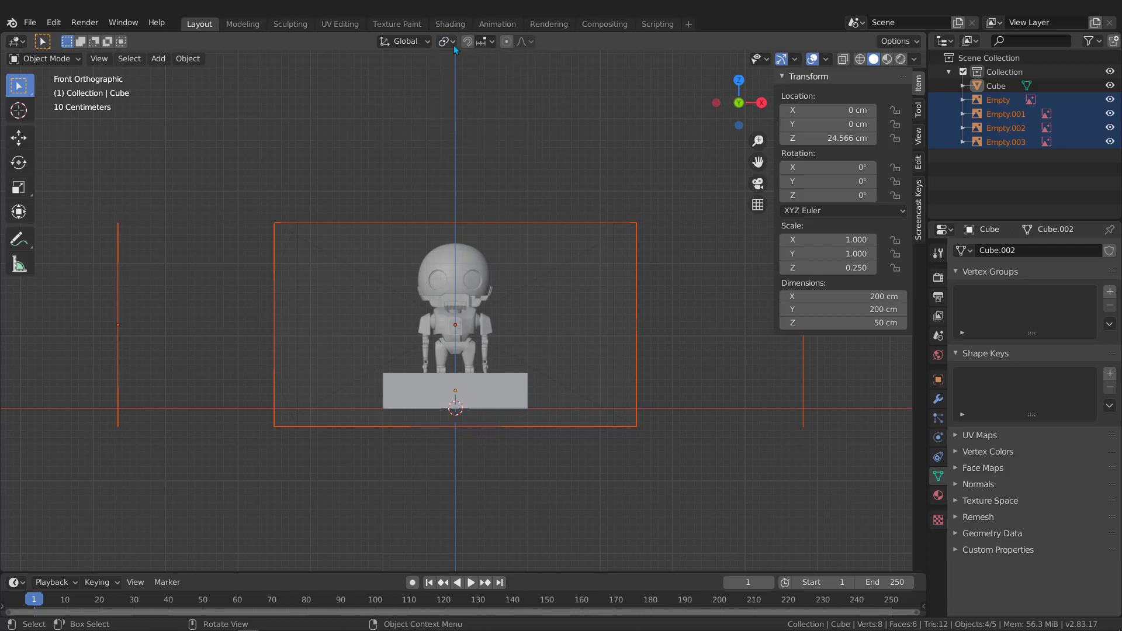
key("s")
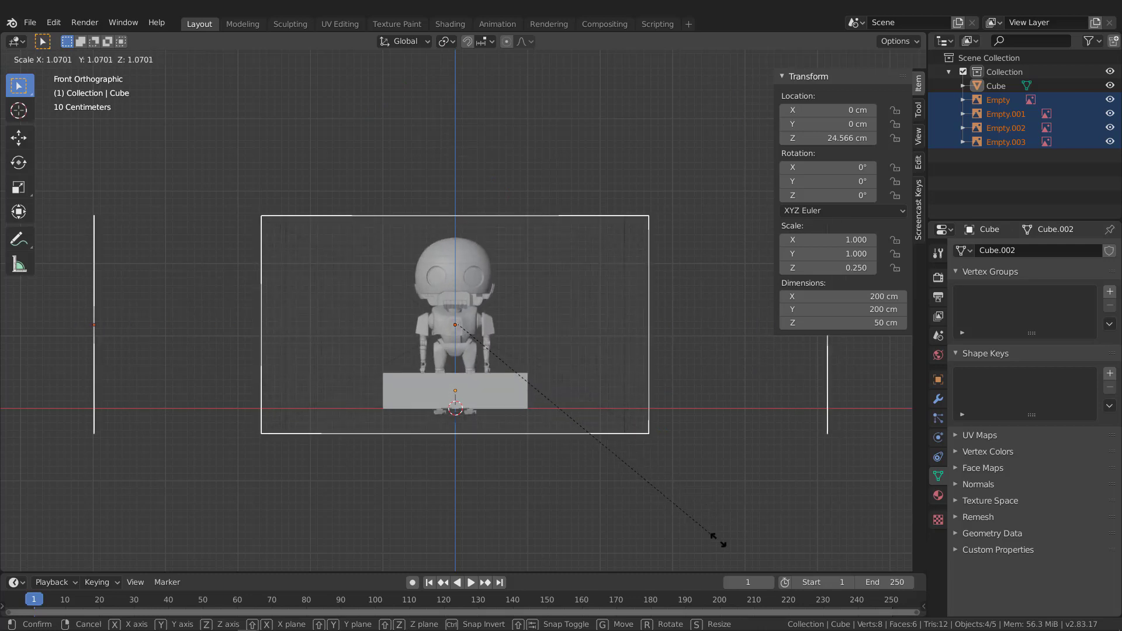
key("Escape")
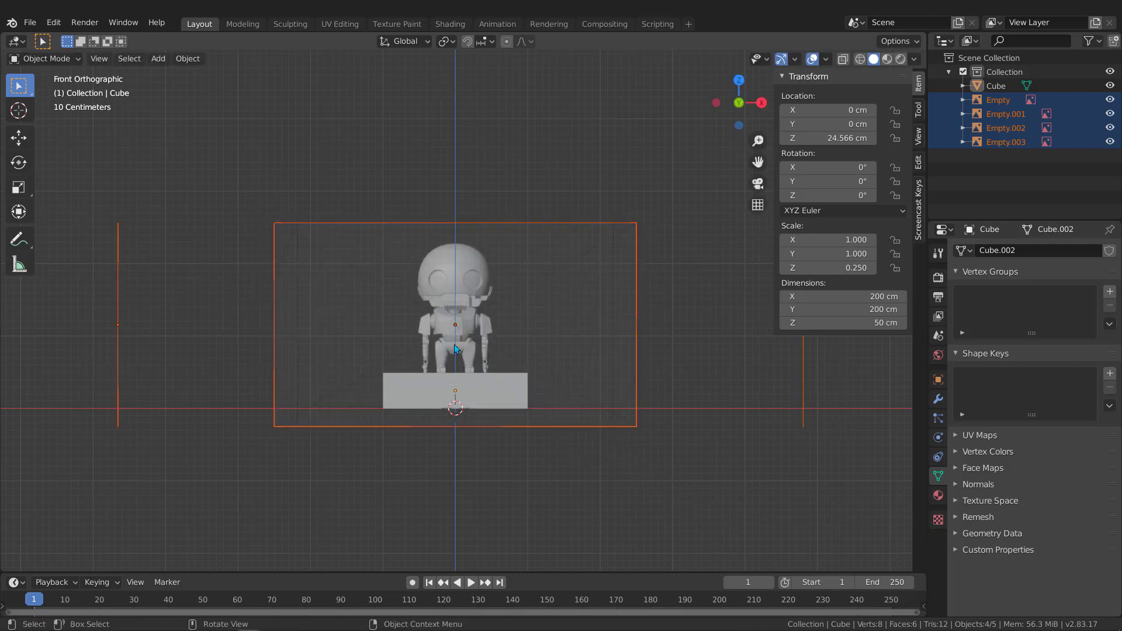
key("s")
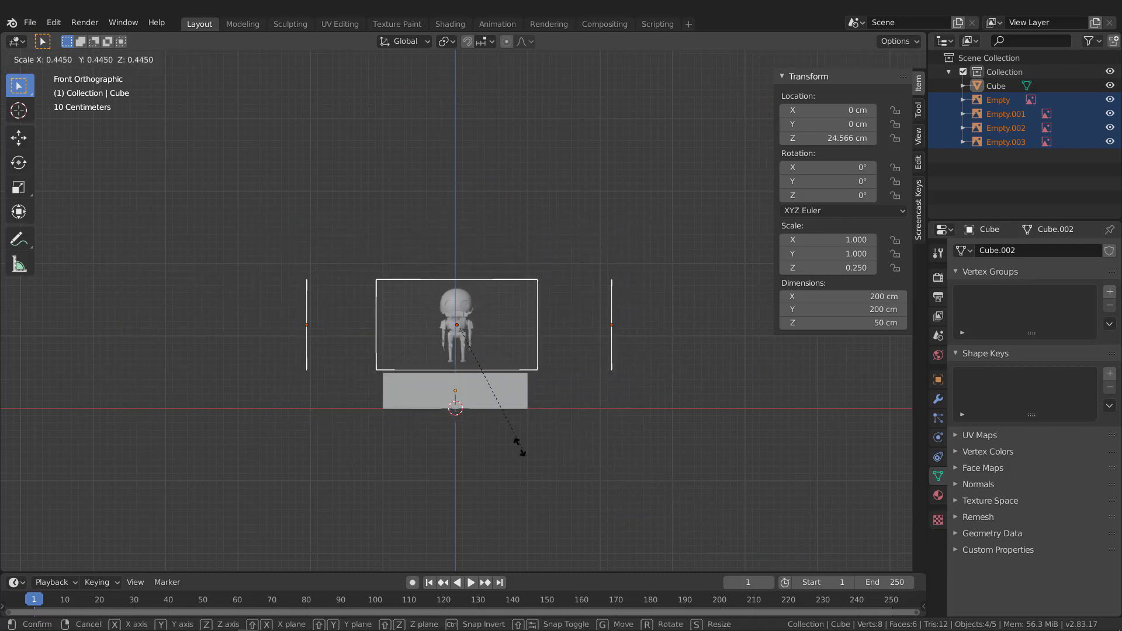
key("Escape")
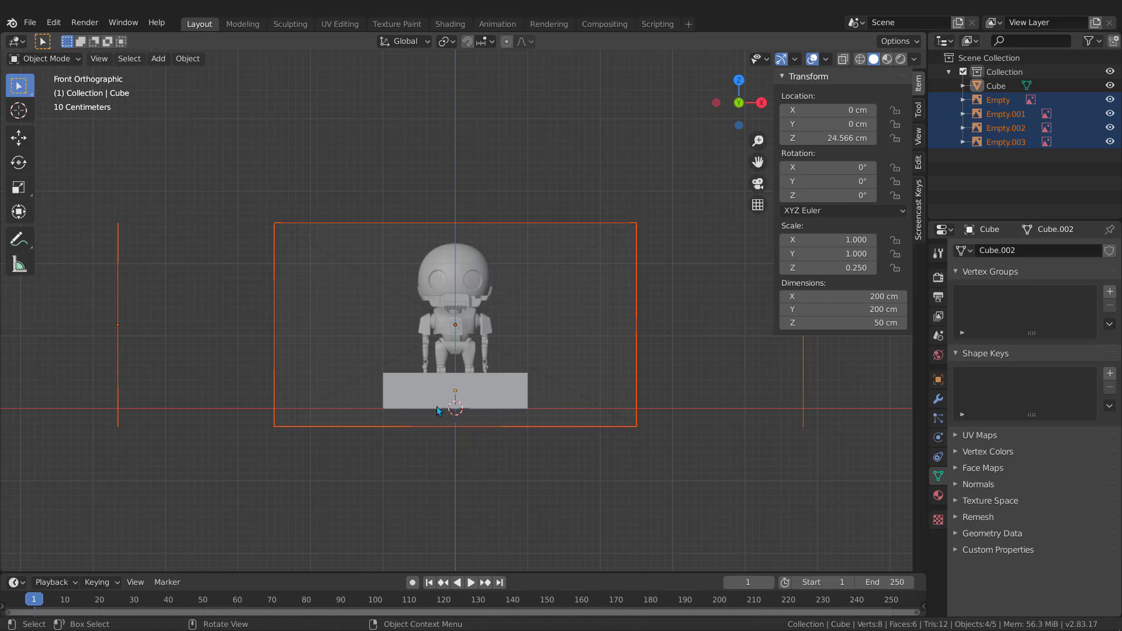
Set the transform pivot point to 3D Cursor and scale the four blueprint images down to roughly a third of their size
left_click(446, 42)
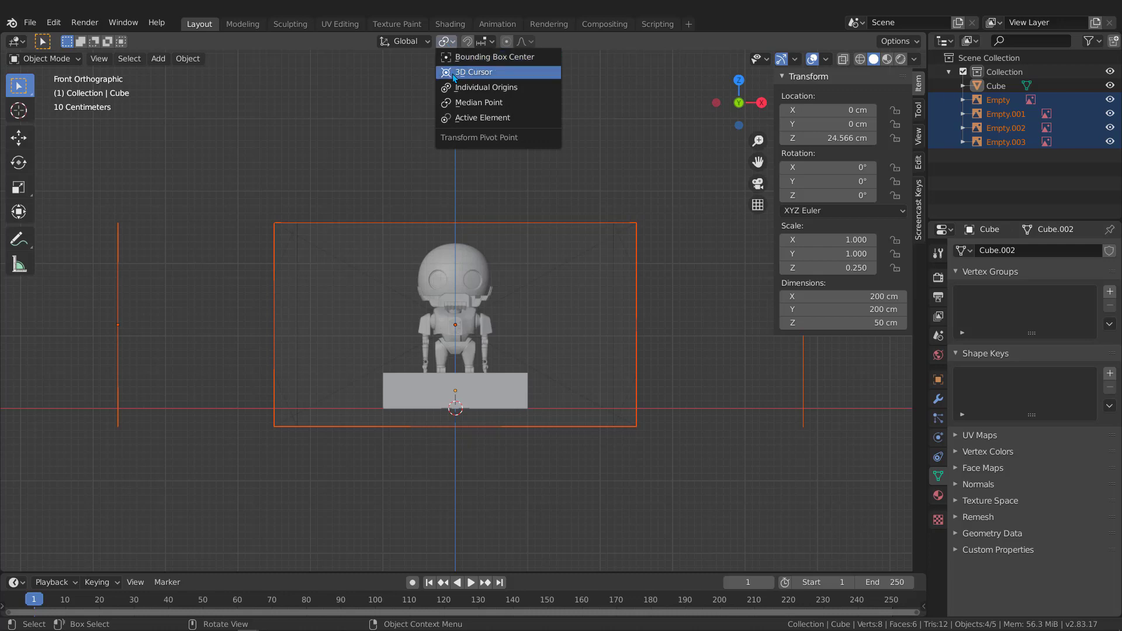
left_click(467, 118)
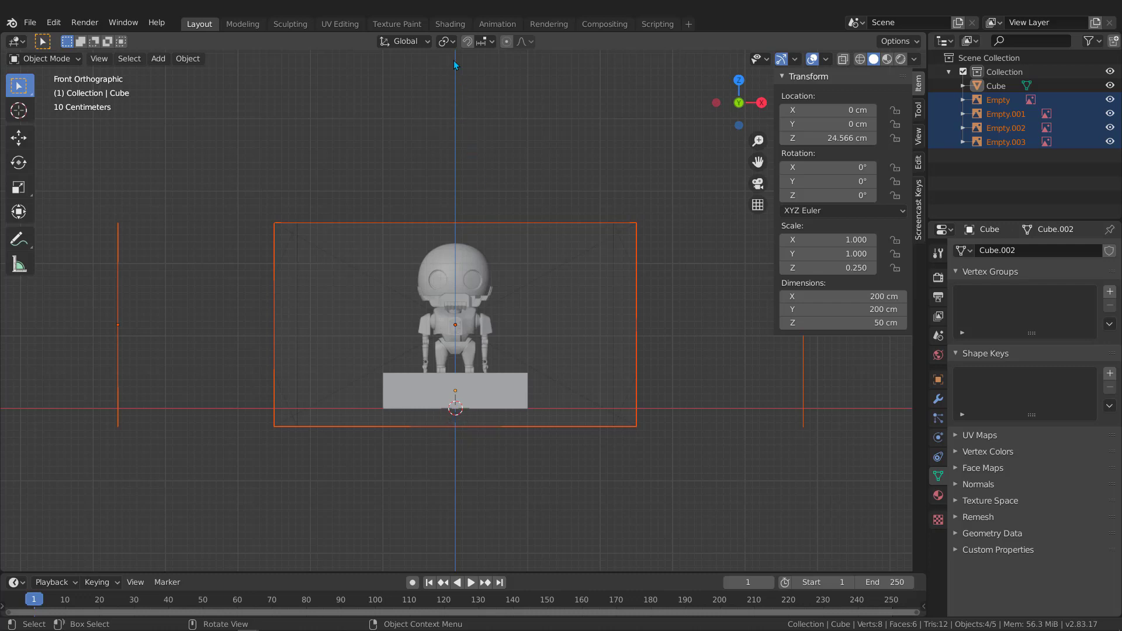
left_click(451, 41)
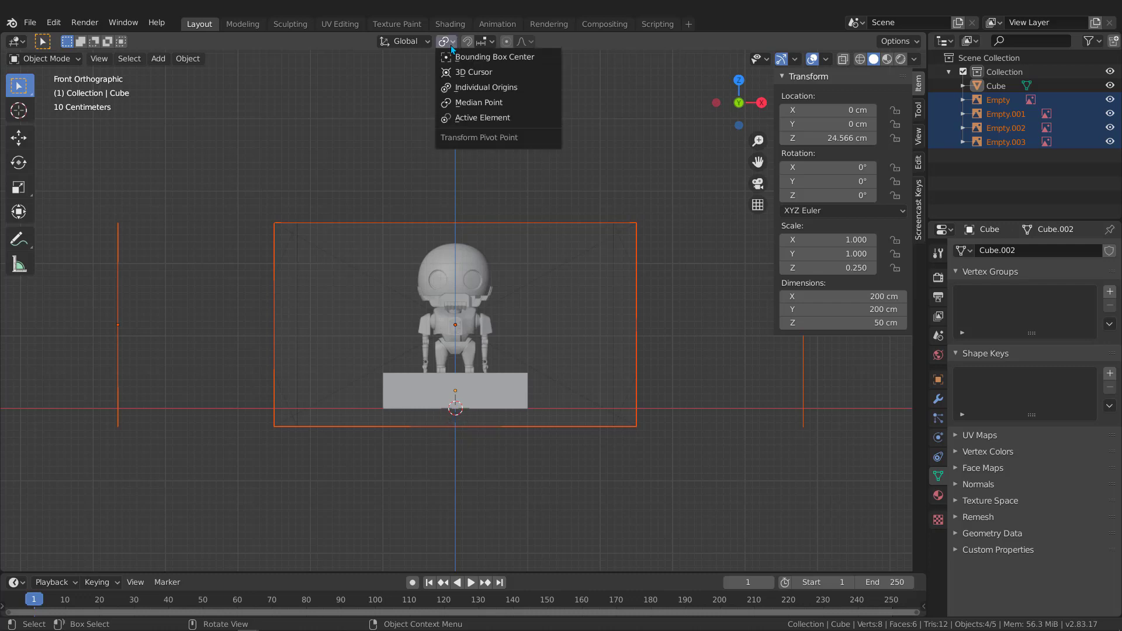
left_click(471, 72)
key("s")
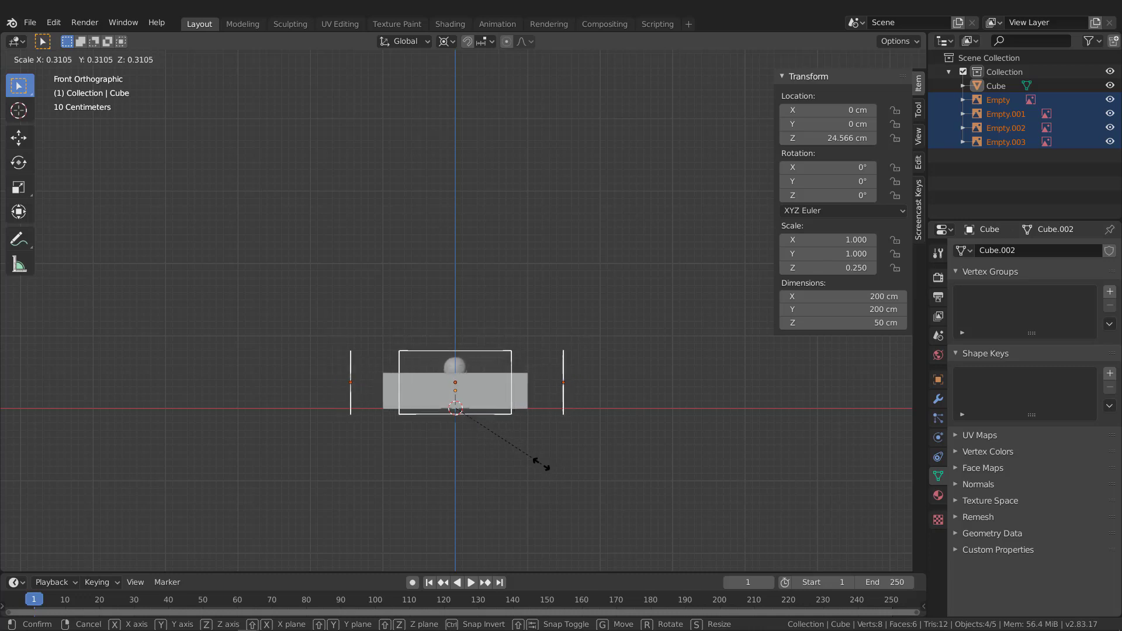
left_click(552, 469)
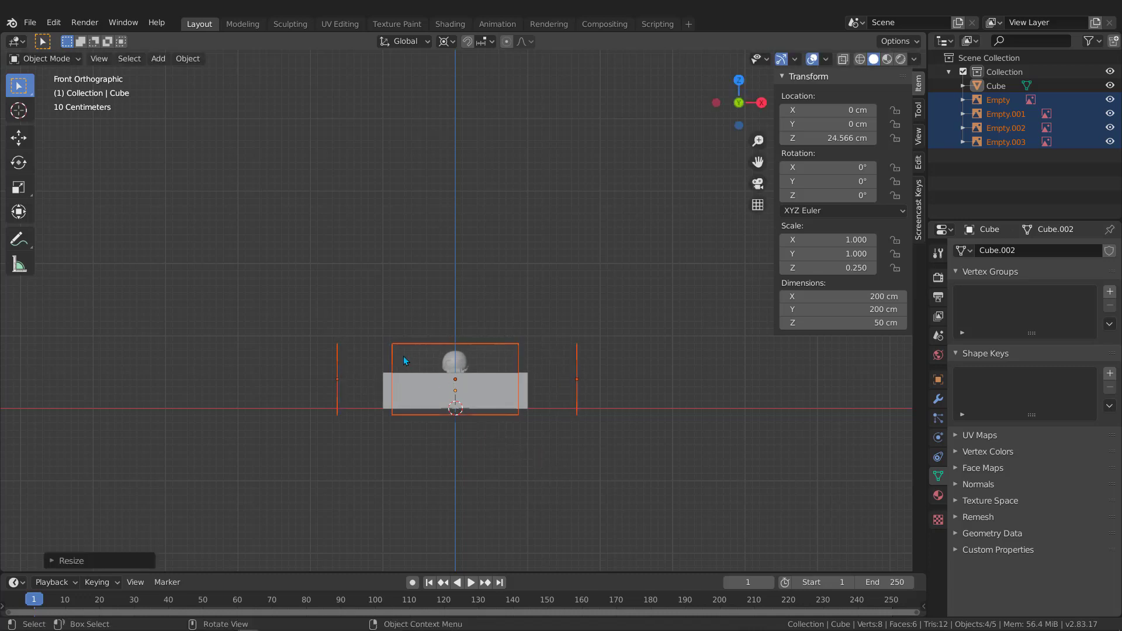
Delete the 50 cm high reference cube standing in front of the blueprint figure
scroll(403, 356, "up", 5)
middle_click_drag(509, 352, 490, 336, "shift")
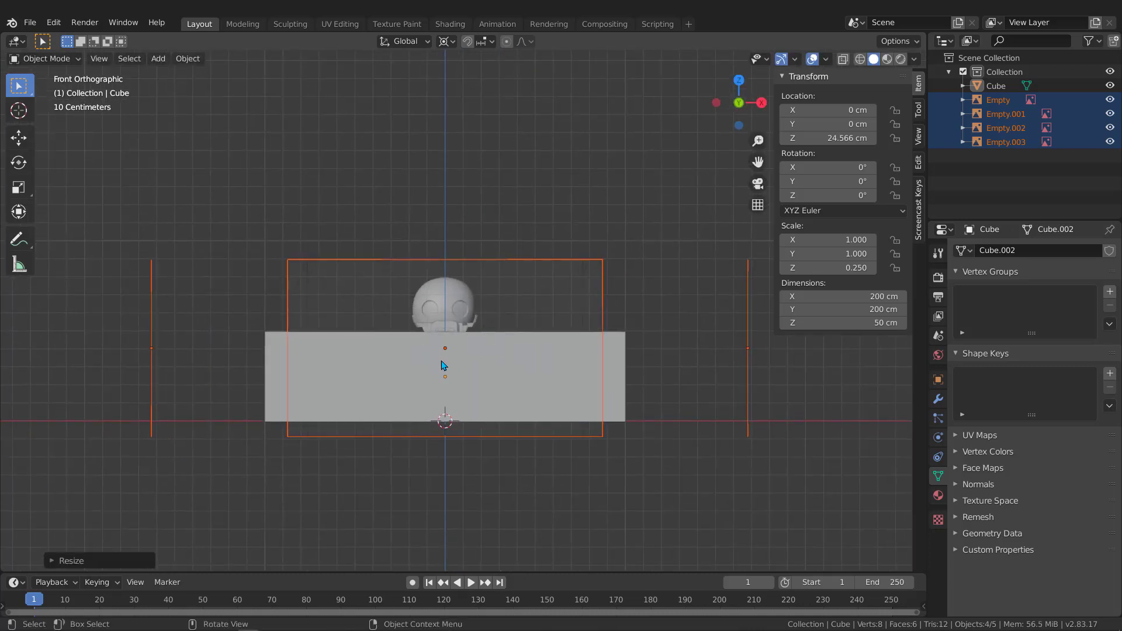
left_click(327, 395)
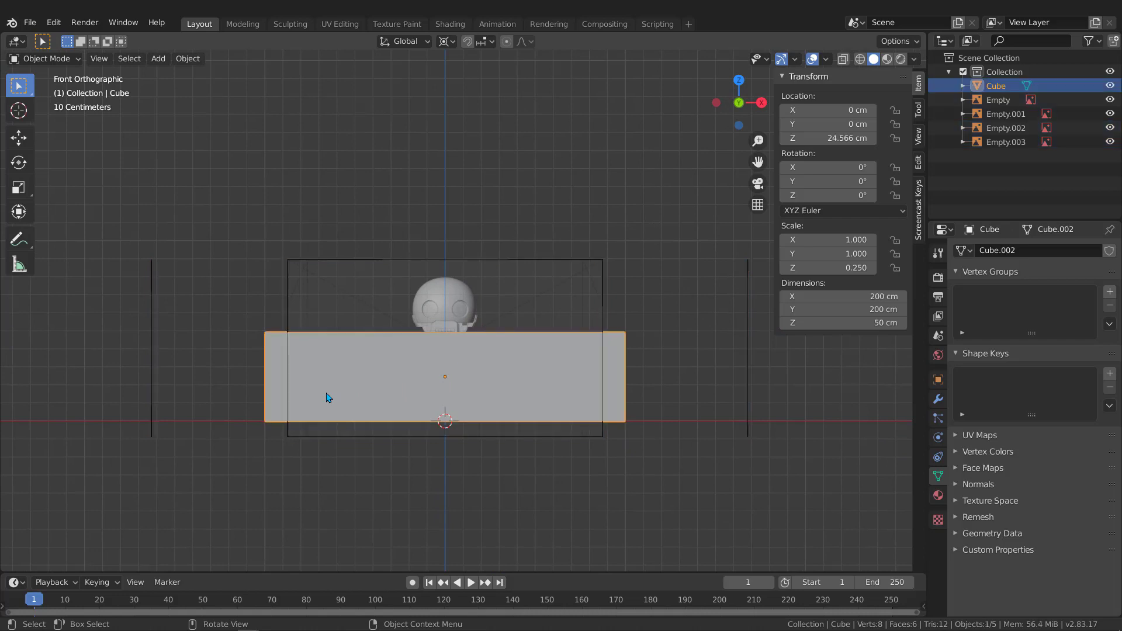
key("Delete")
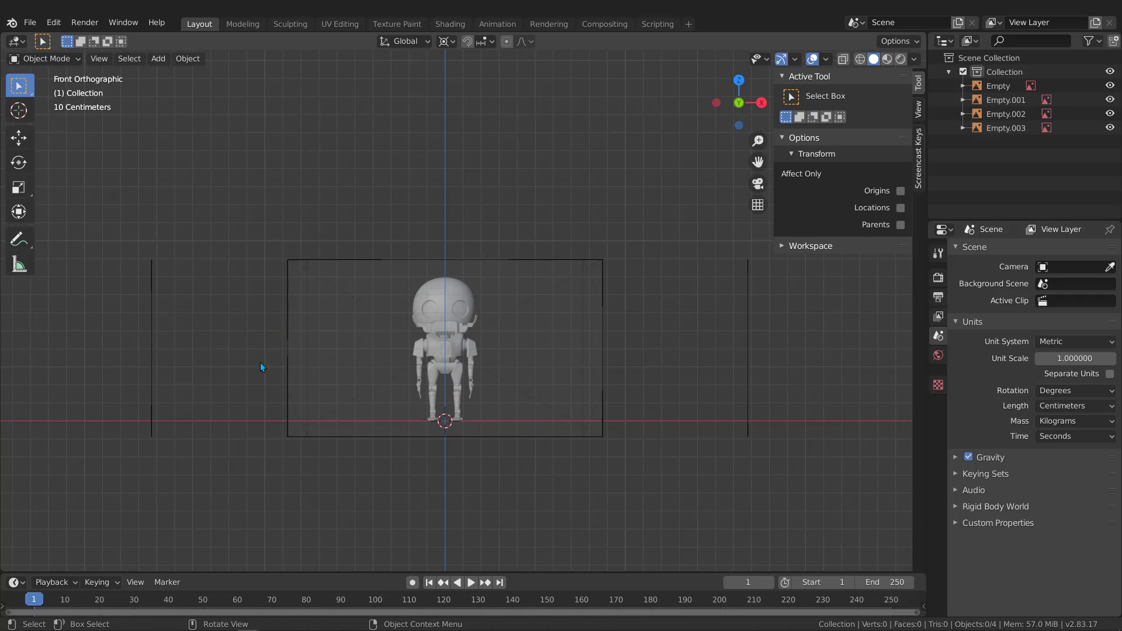
Select all four blueprint images and move them into a new collection named Blueprint
scroll(260, 364, "down", 3)
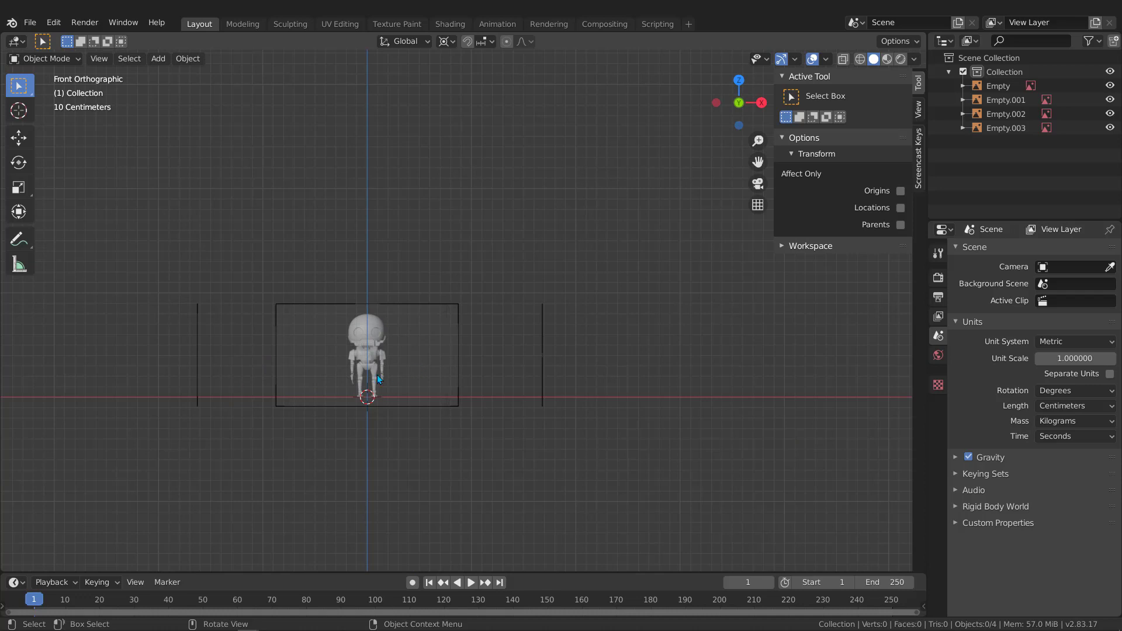
key("a")
scroll(274, 354, "up", 2)
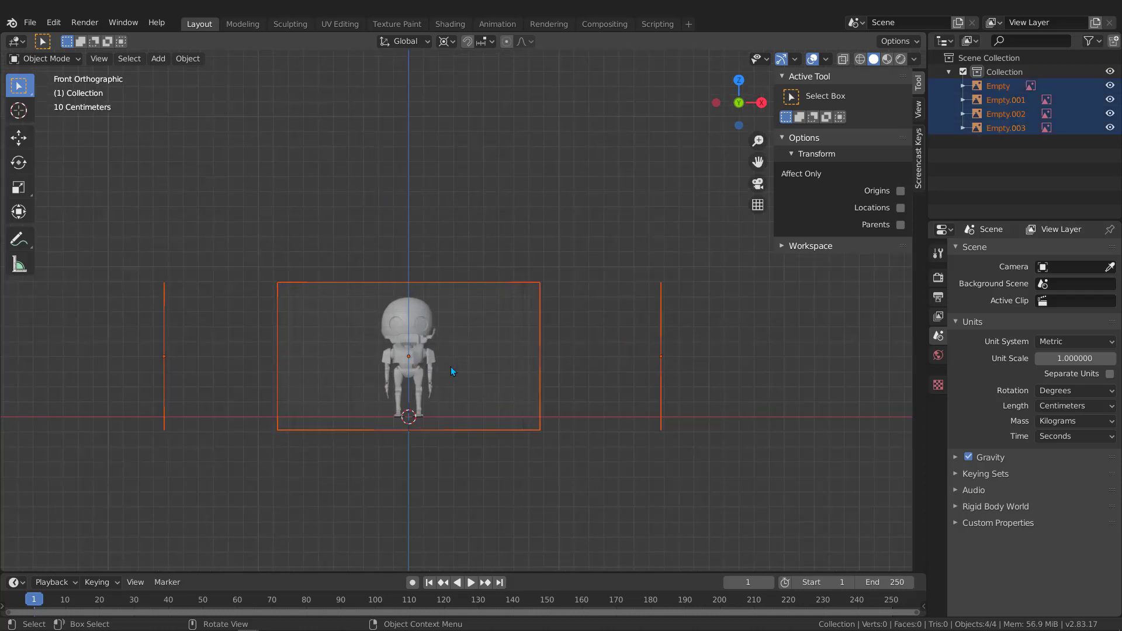
key("m")
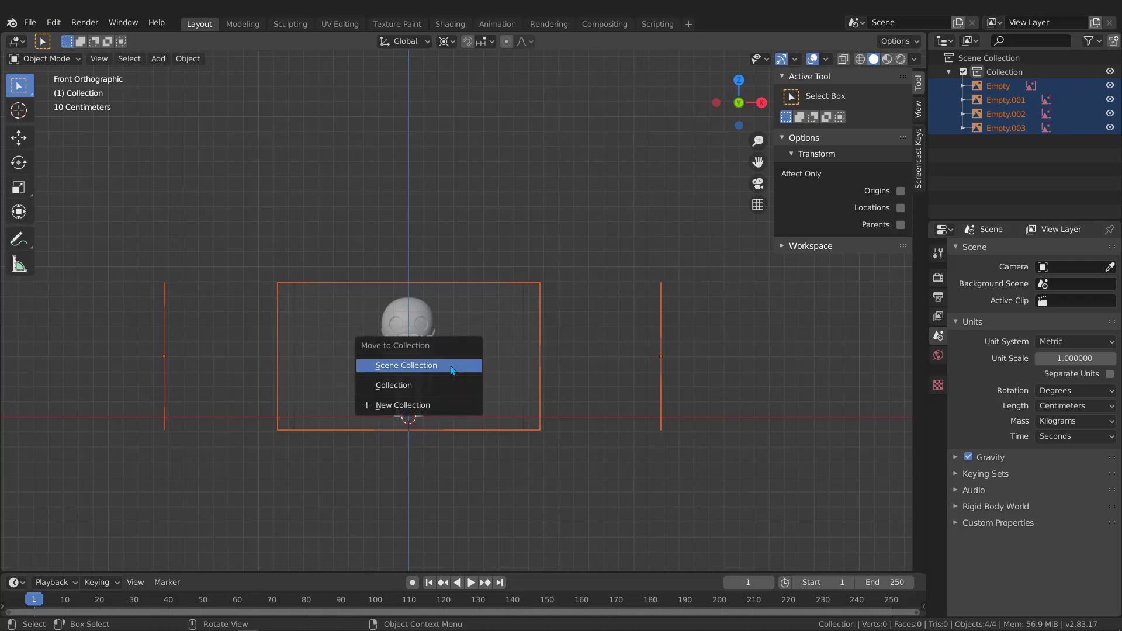
left_click(402, 404)
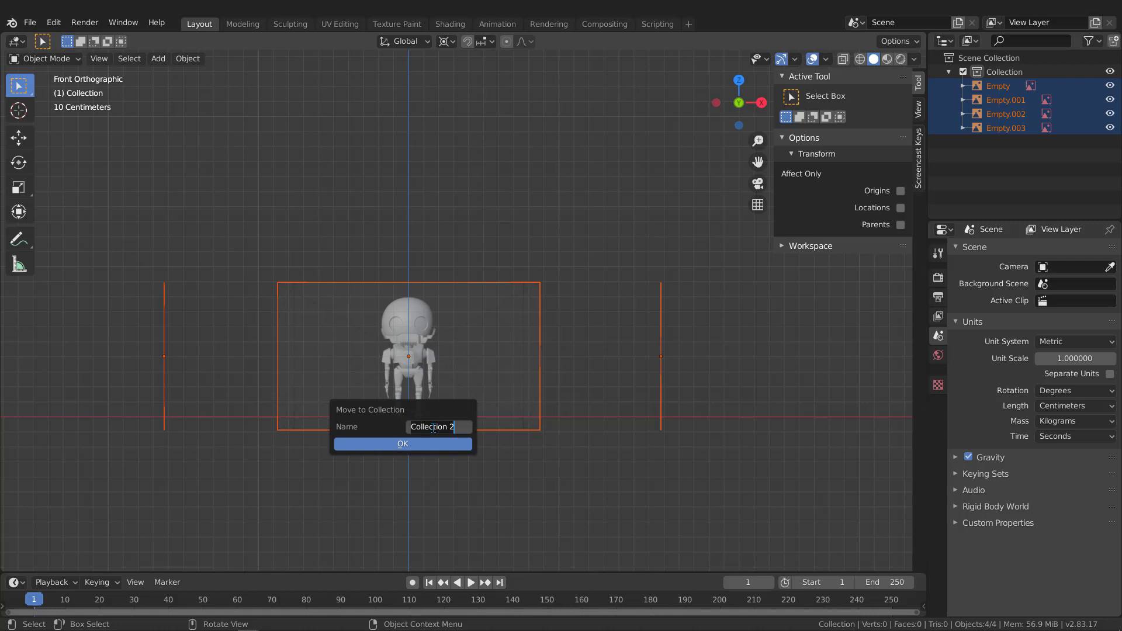
type("Blueprint")
key("Return")
key("Return")
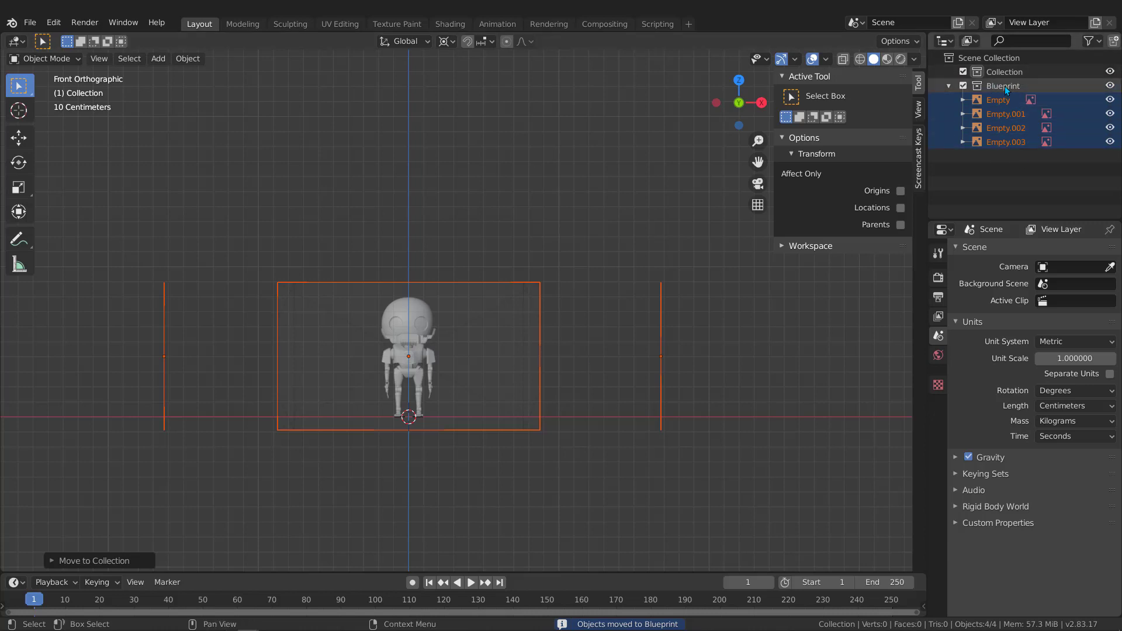
Collapse the Blueprint collection in the outliner and toggle its visibility off and back on
left_click(950, 84)
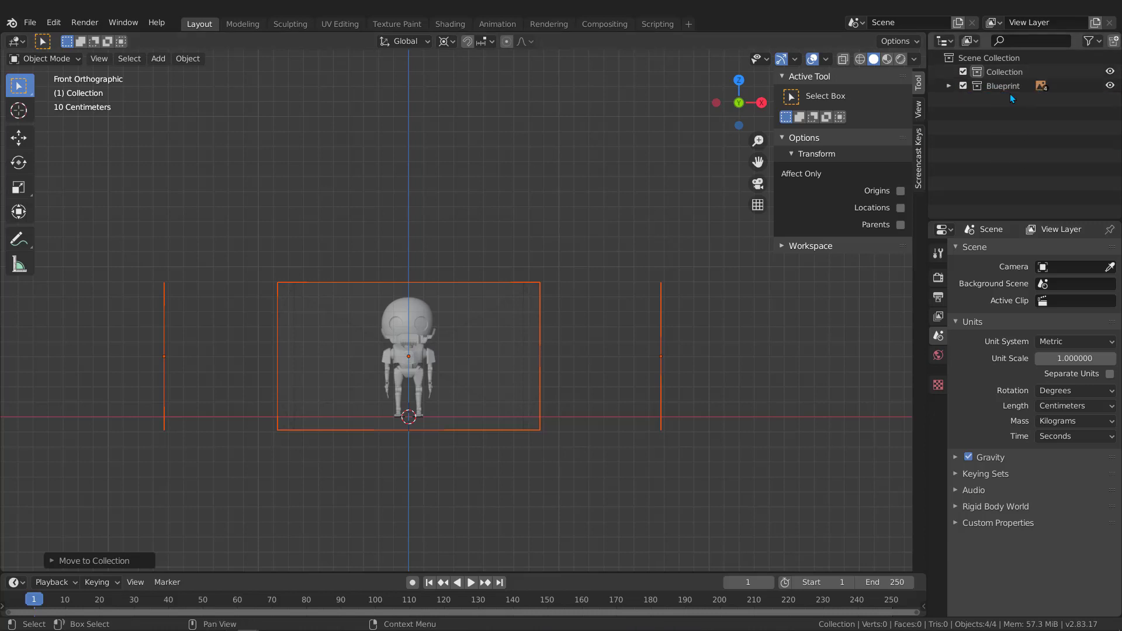
left_click(1110, 85)
left_click(1110, 85)
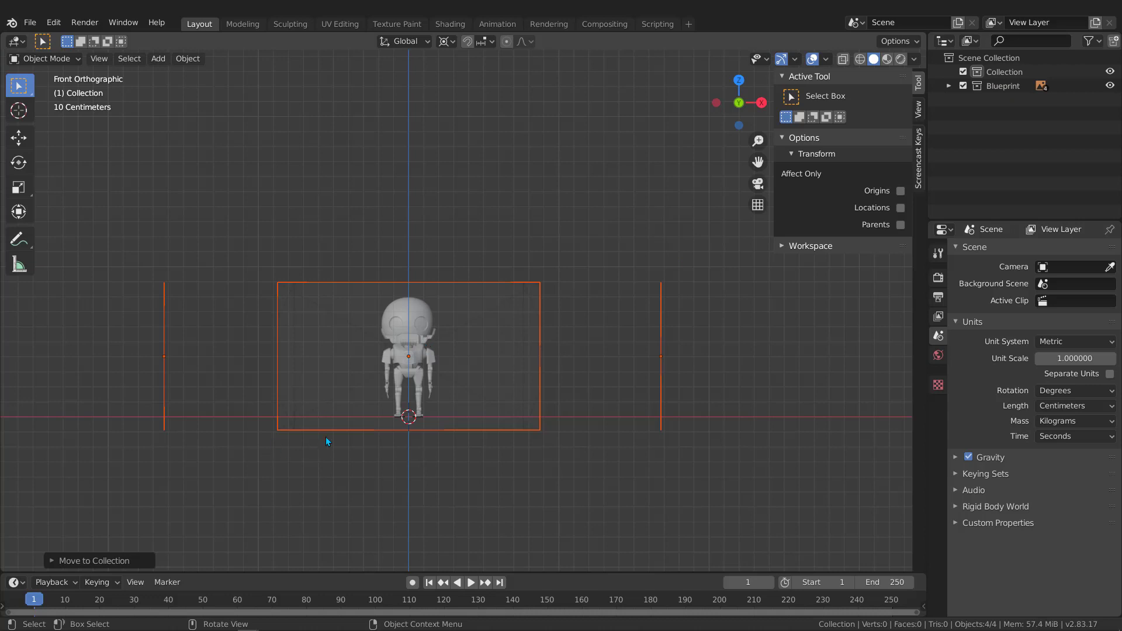
scroll(345, 427, "up", 4)
scroll(364, 389, "down", 3)
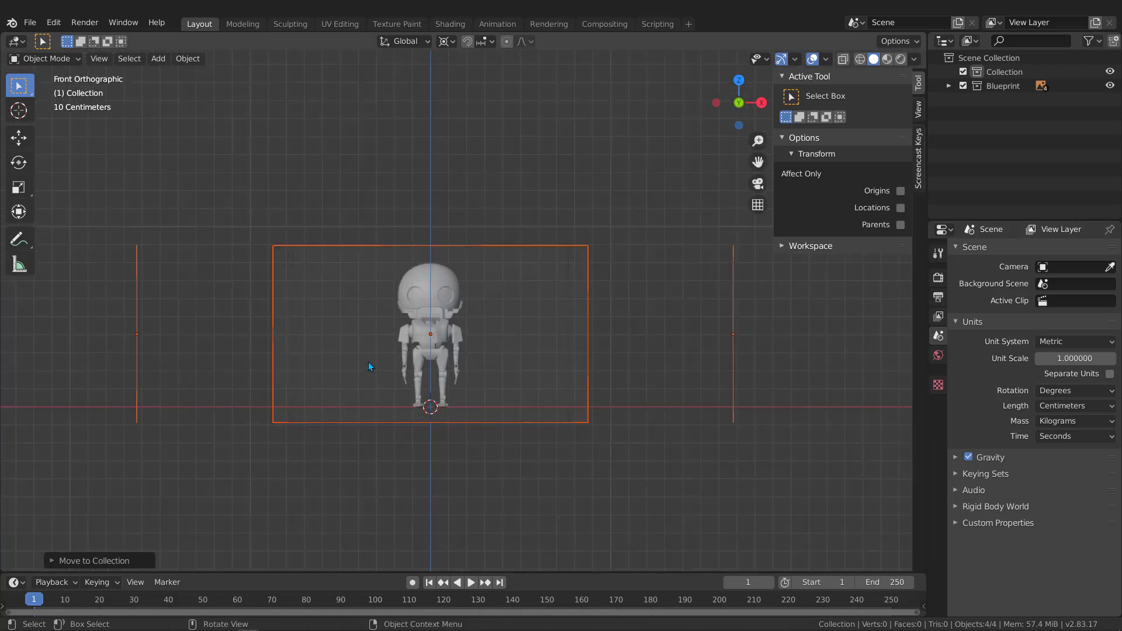